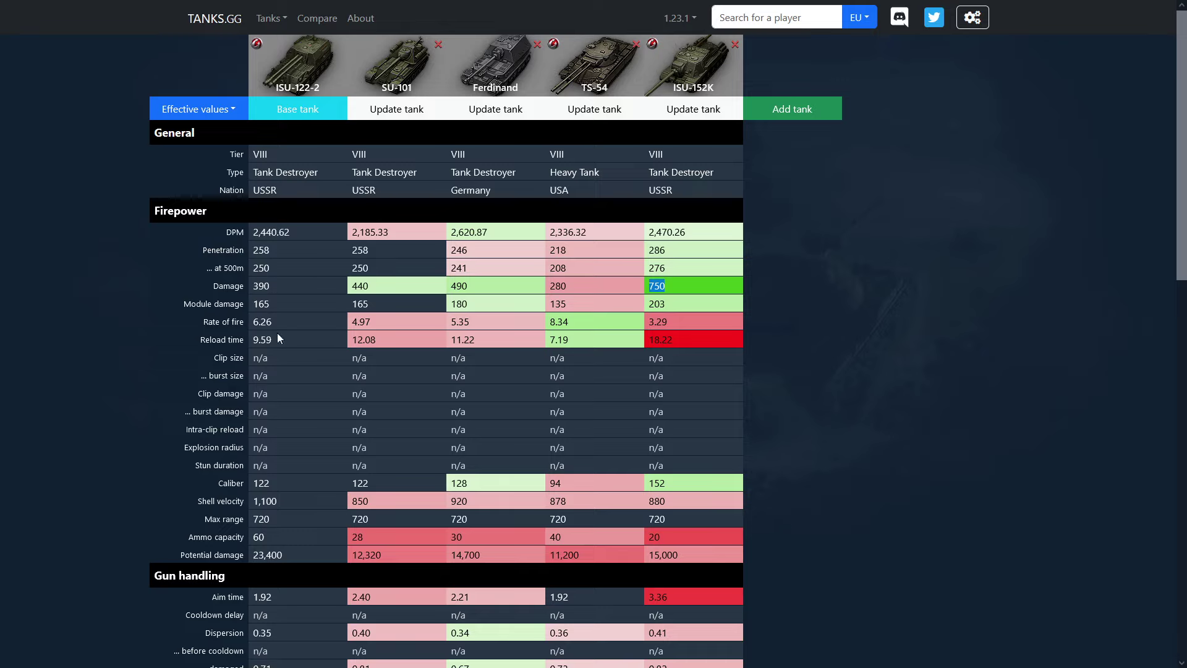
Step: Highlight the damage figures for ISU-122-2, SU-101 (440) and ISU-152K (750)
{"action": "left_click_drag", "start_coordinate": [271, 286], "coordinate": [257, 288]}
{"action": "left_click_drag", "start_coordinate": [369, 286], "coordinate": [353, 288]}
{"action": "left_click", "coordinate": [358, 376]}
{"action": "double_click", "coordinate": [652, 286]}
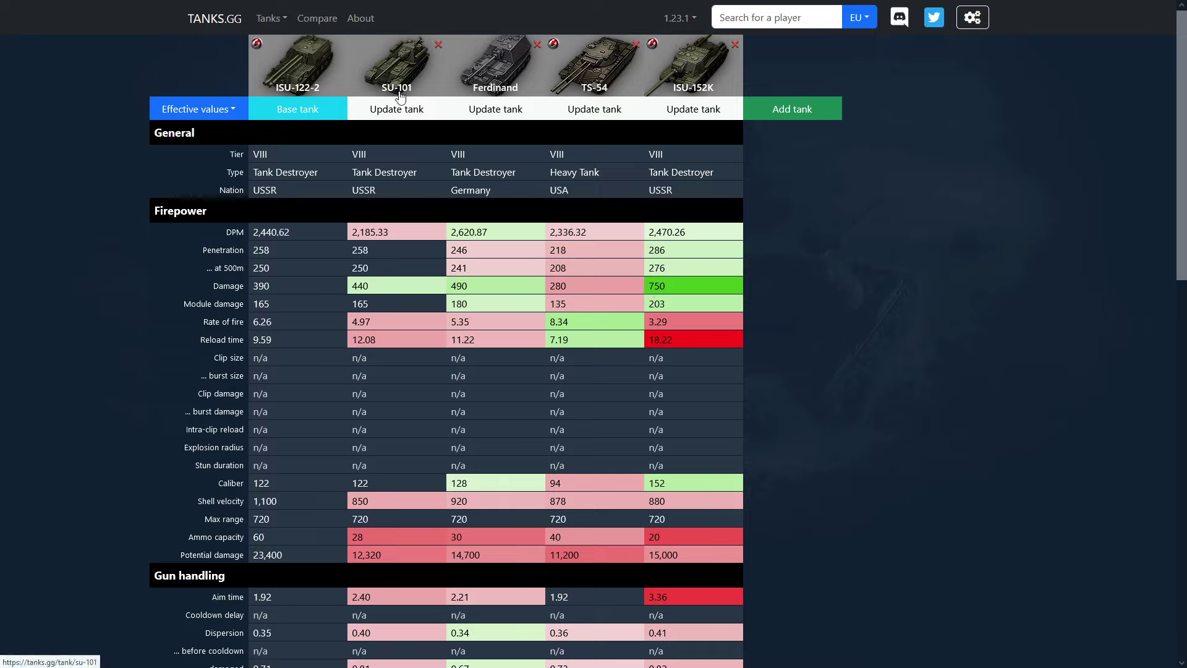
Step: Look at the ISU-122-2 and SU-101 stats pages, returning to the comparison each time
{"action": "left_click", "coordinate": [292, 89]}
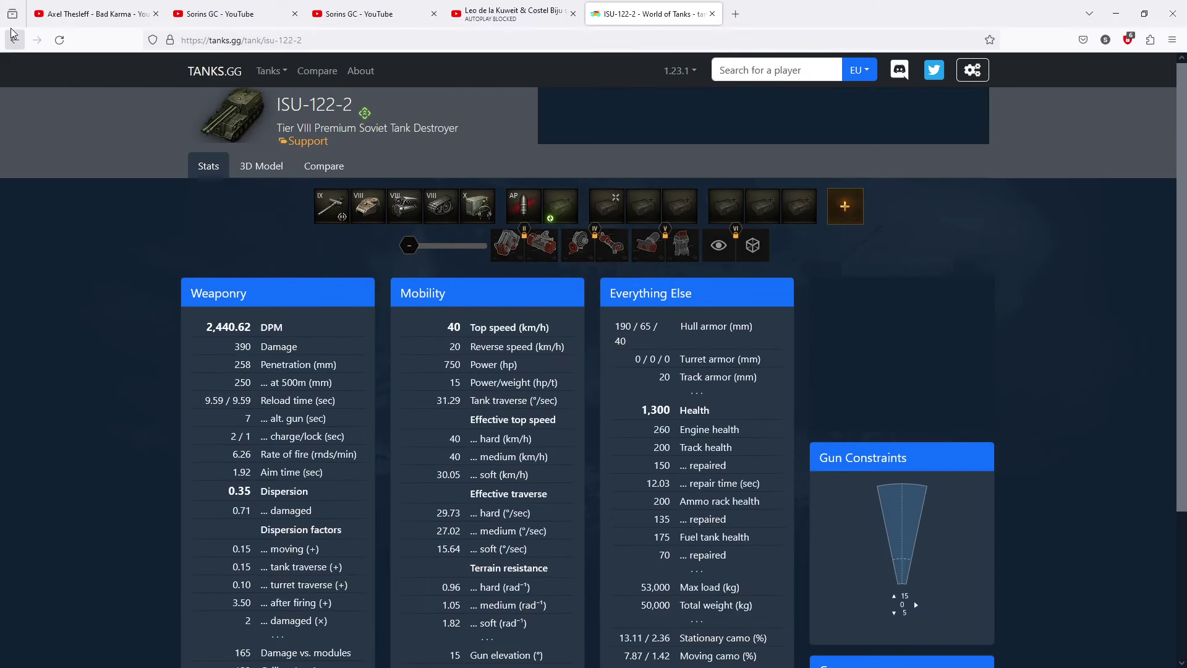
{"action": "left_click", "coordinate": [14, 39]}
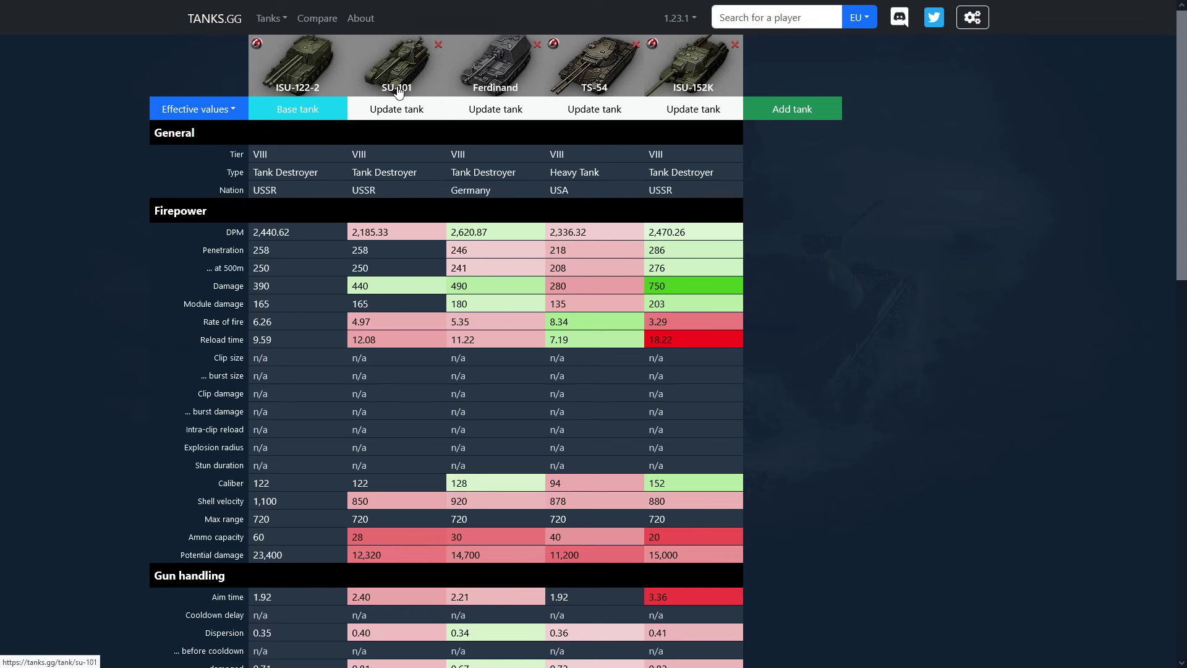
{"action": "left_click", "coordinate": [396, 88]}
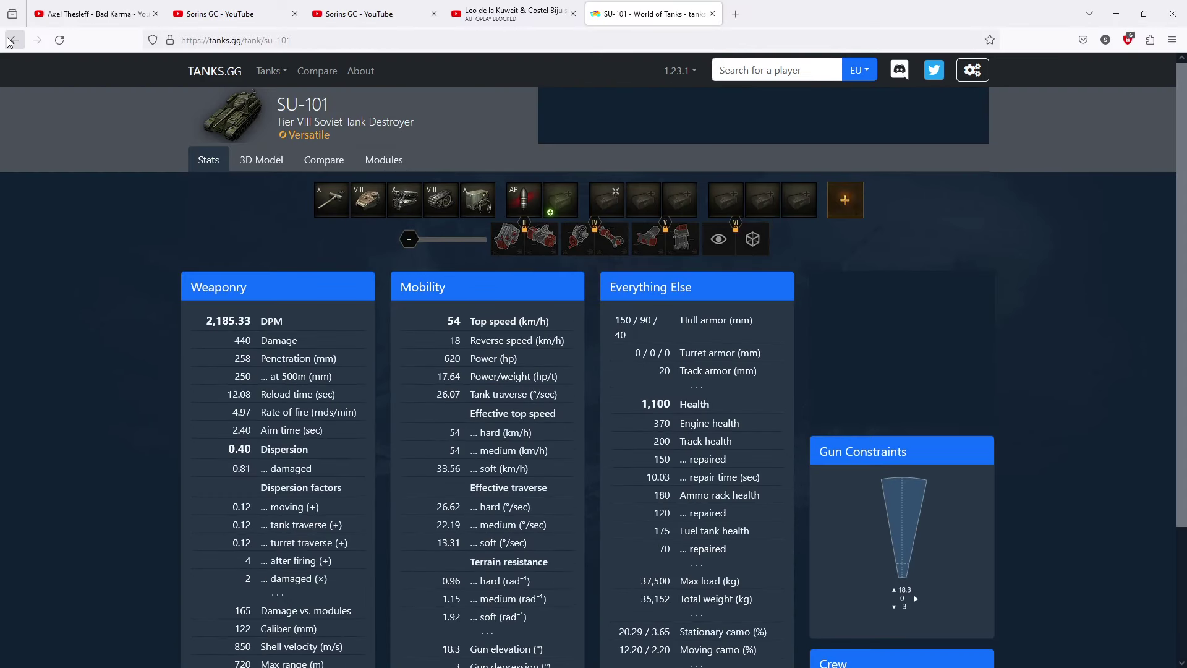
{"action": "left_click", "coordinate": [16, 39]}
{"action": "scroll", "coordinate": [248, 255], "scroll_direction": "down", "scroll_amount": 1}
{"action": "scroll", "coordinate": [248, 256], "scroll_direction": "up", "scroll_amount": 1}
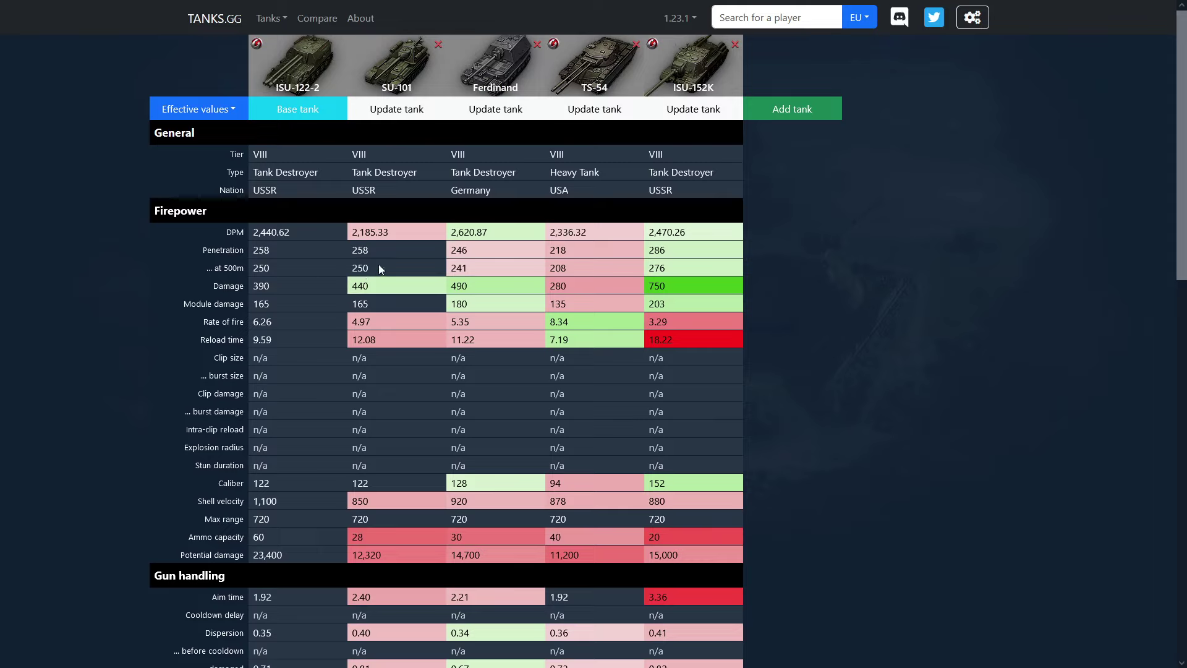
Step: Remove SU-101 and show ISU-122-2's 3D armour model in Live collision mode
{"action": "left_click", "coordinate": [438, 46]}
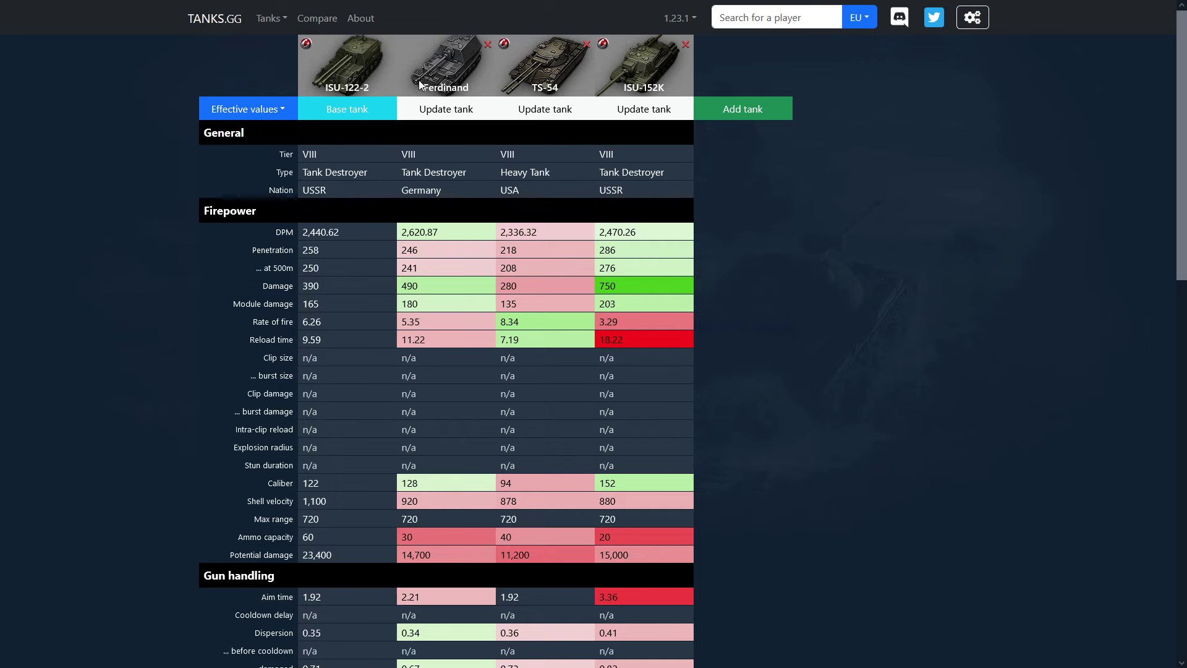
{"action": "left_click", "coordinate": [357, 88]}
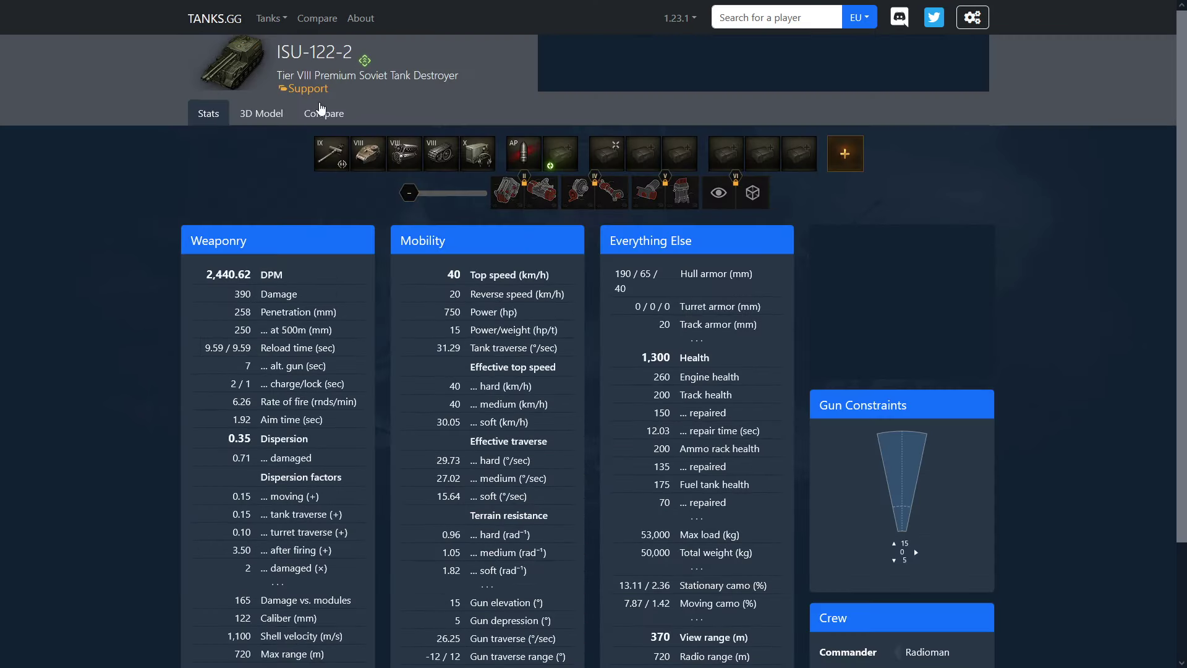
{"action": "left_click", "coordinate": [267, 114]}
{"action": "left_click", "coordinate": [79, 143]}
{"action": "left_click", "coordinate": [88, 191]}
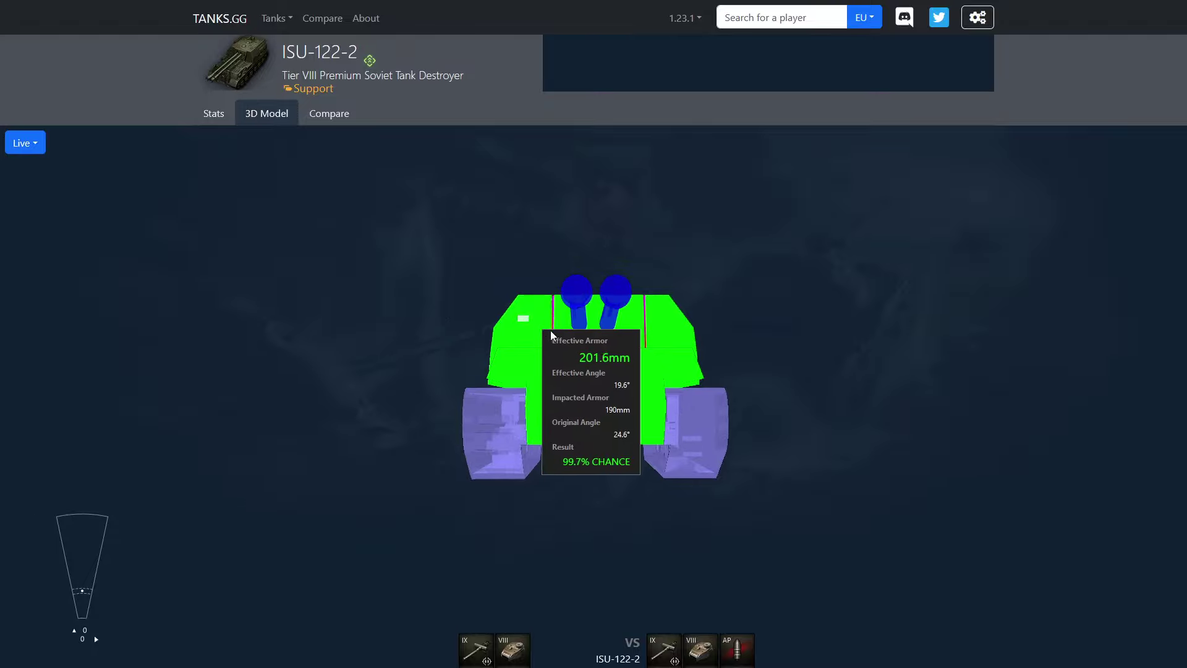
{"action": "mouse_move", "coordinate": [611, 410]}
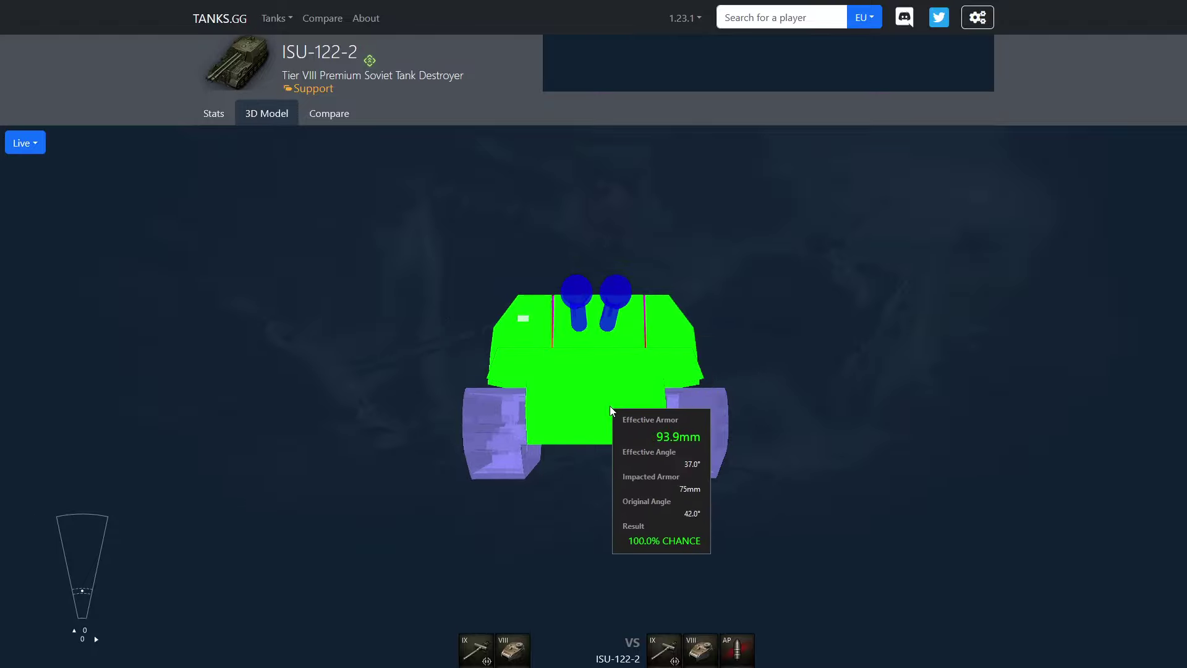
Step: Inspect Ferdinand's 3D armour model in Live mode, then return to the comparison tab
{"action": "key", "text": "F11"}
{"action": "left_click", "coordinate": [14, 40]}
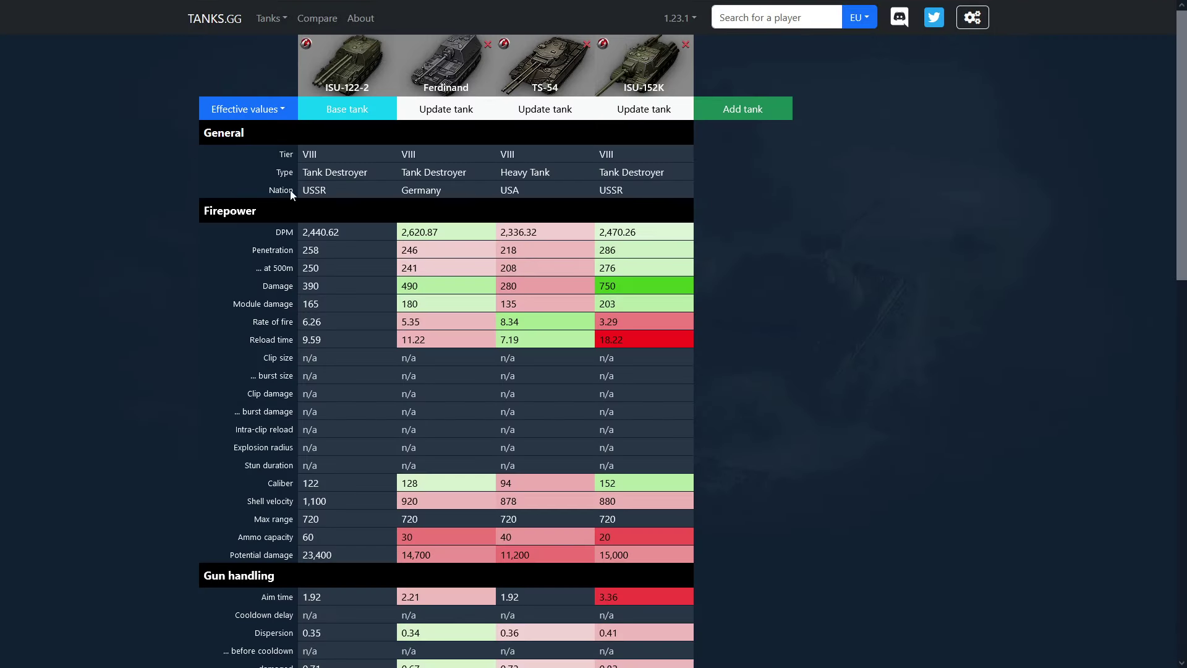
{"action": "left_click", "coordinate": [409, 107]}
{"action": "left_click", "coordinate": [262, 107]}
{"action": "left_click", "coordinate": [74, 137]}
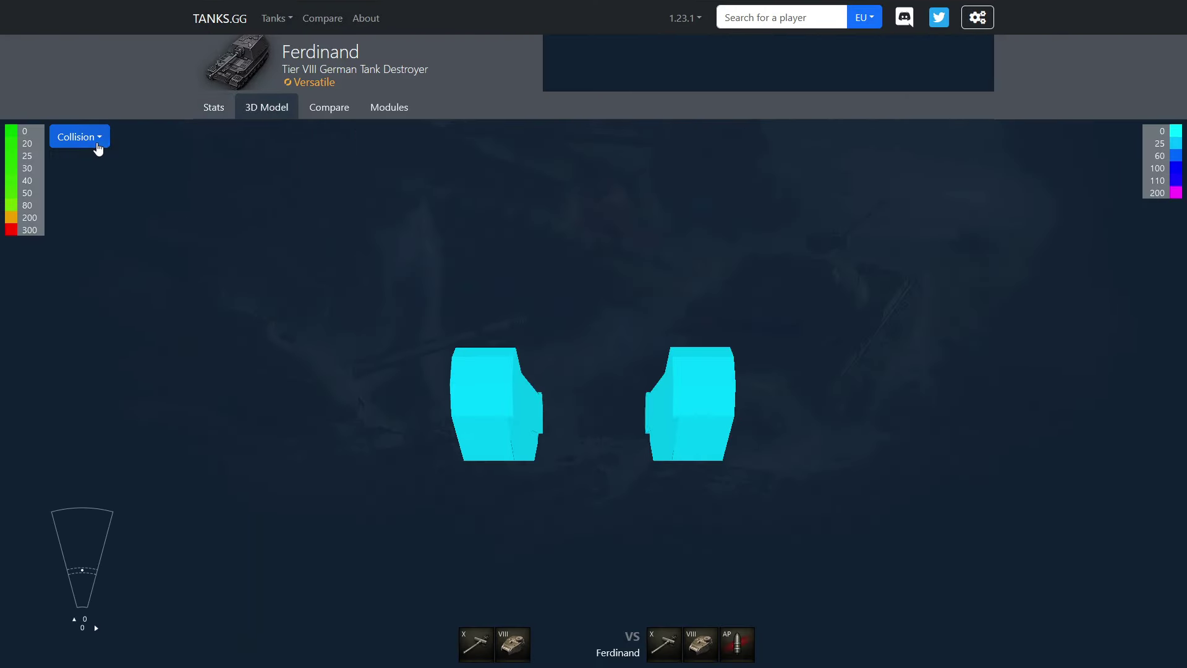
{"action": "left_click", "coordinate": [79, 186]}
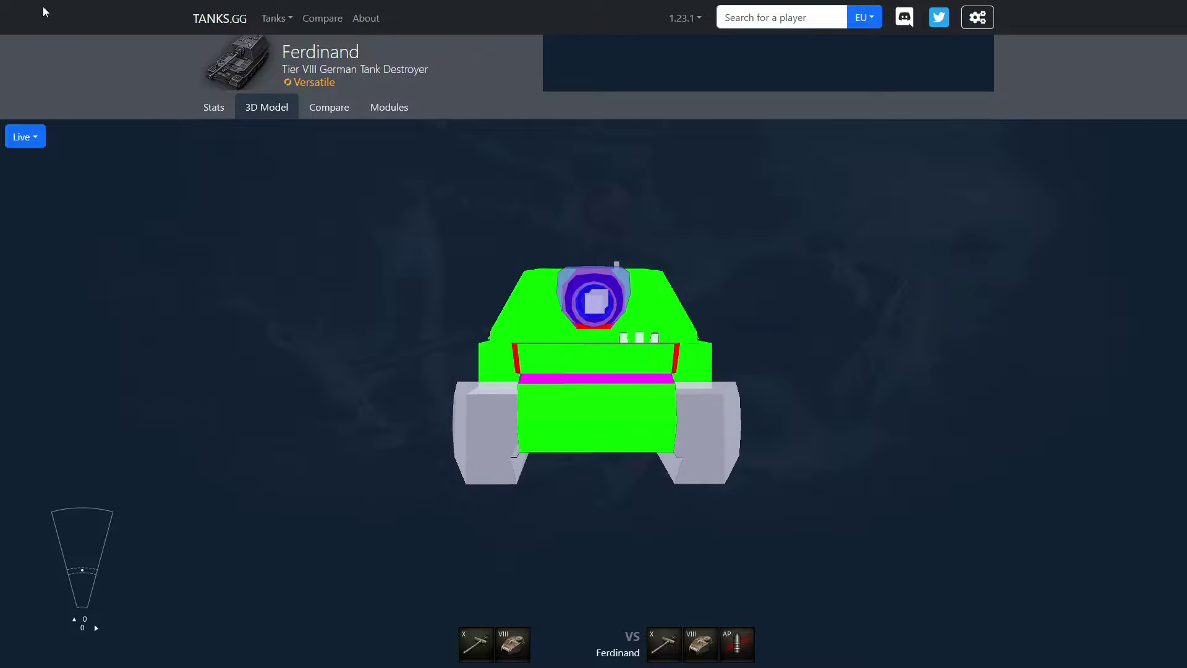
{"action": "key", "text": "ctrl+Tab"}
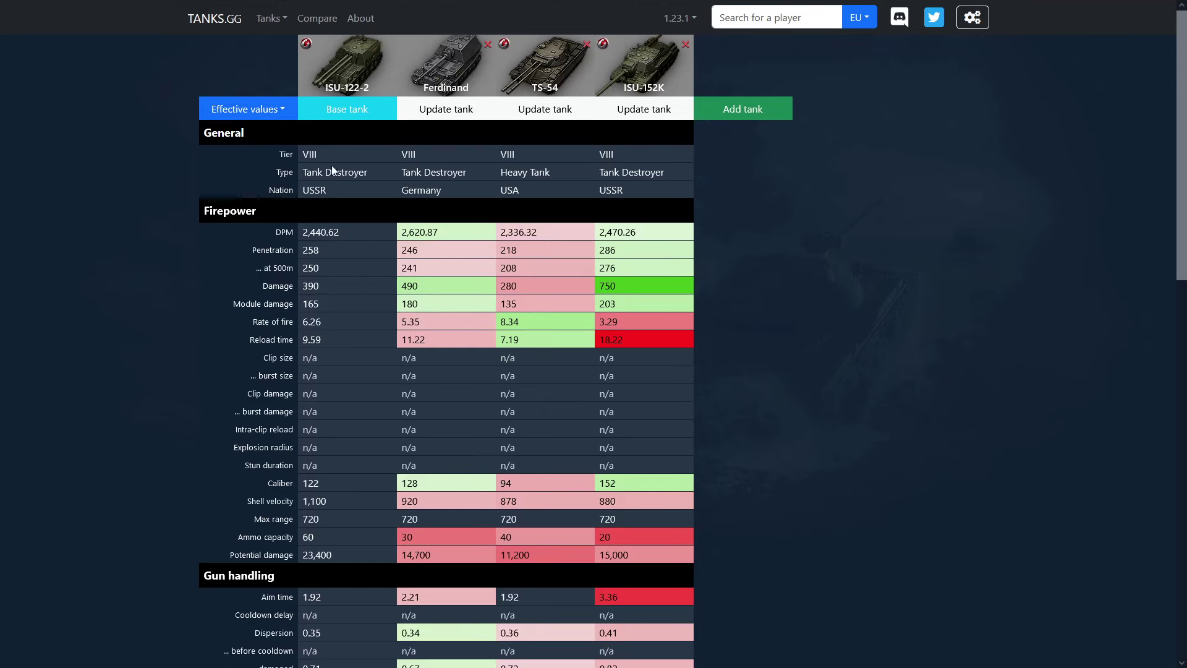
{"action": "scroll", "coordinate": [342, 205], "scroll_direction": "down", "scroll_amount": 3}
{"action": "scroll", "coordinate": [342, 204], "scroll_direction": "down", "scroll_amount": 3}
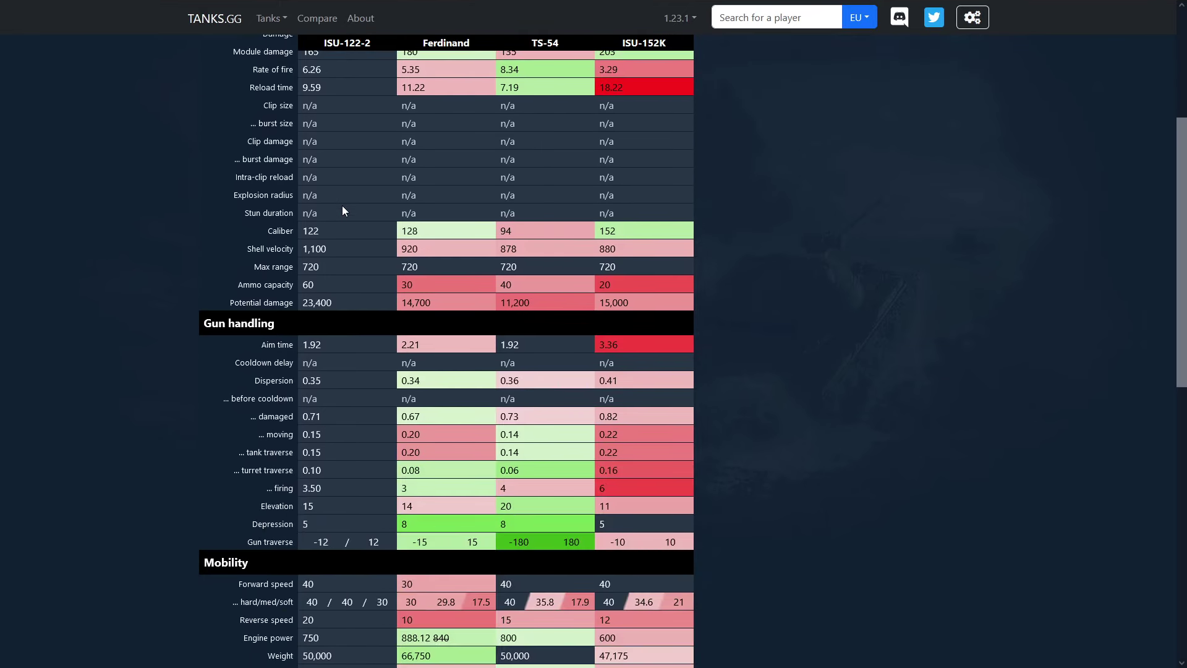
{"action": "scroll", "coordinate": [343, 206], "scroll_direction": "down", "scroll_amount": 2}
{"action": "scroll", "coordinate": [342, 205], "scroll_direction": "up", "scroll_amount": 5}
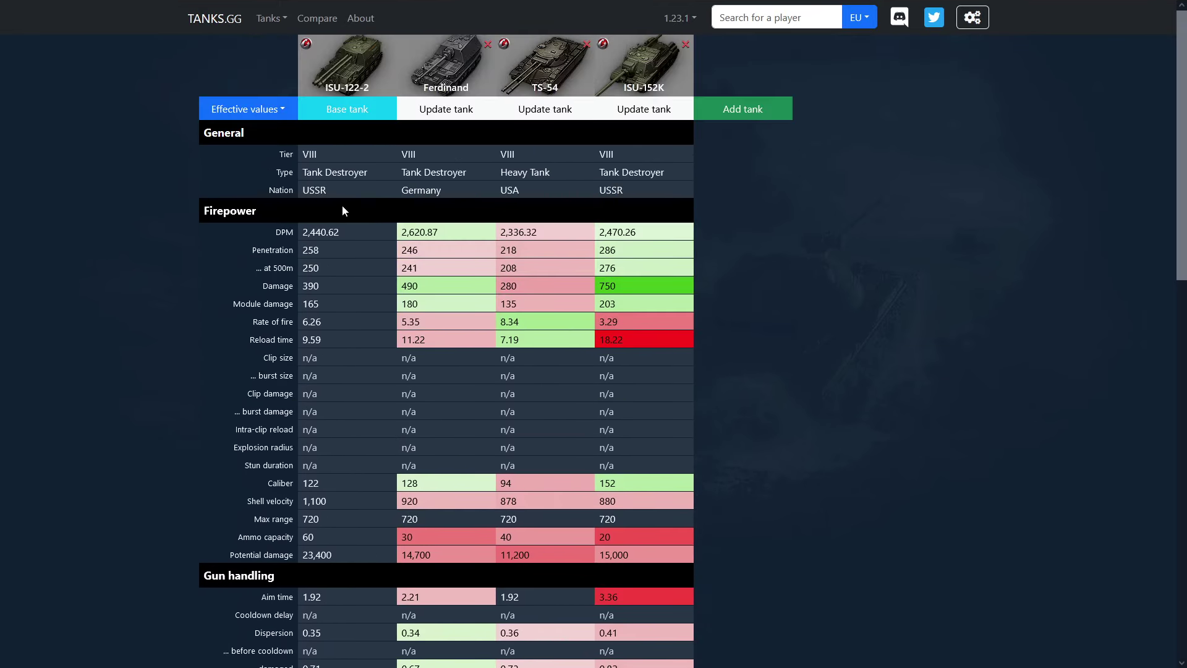
Step: Remove Ferdinand and highlight the ISU-152K (2,470.26) and TS-54 (2,336.32) DPM values
{"action": "left_click", "coordinate": [489, 46]}
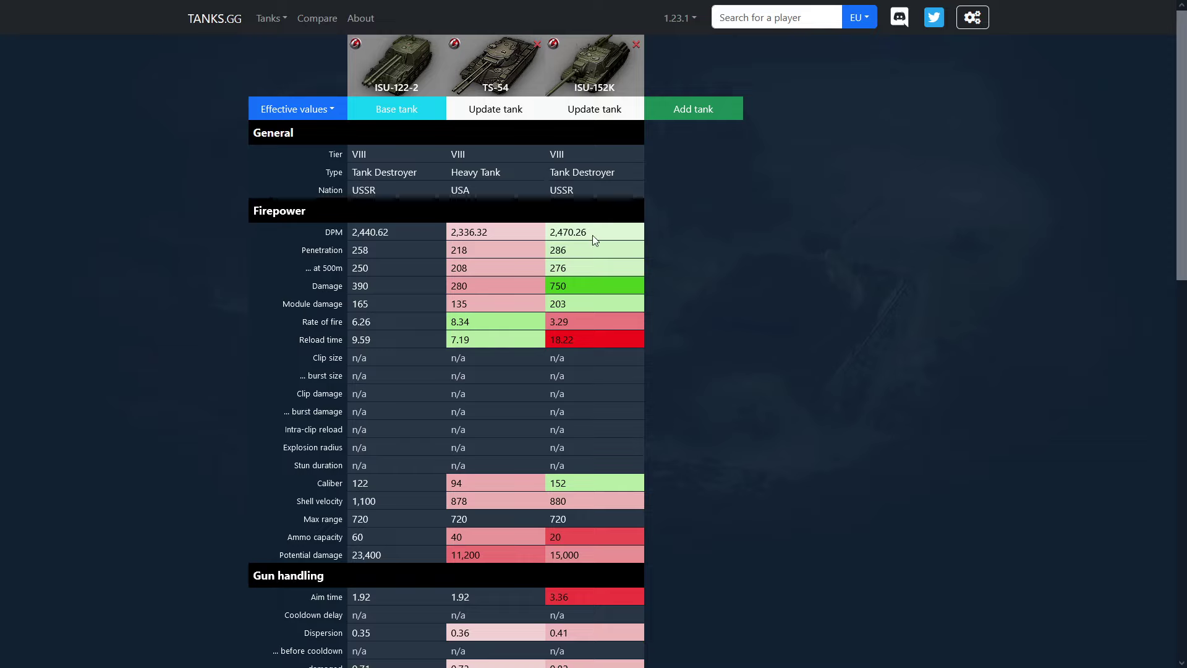
{"action": "left_click_drag", "start_coordinate": [593, 234], "coordinate": [550, 238]}
{"action": "left_click_drag", "start_coordinate": [491, 232], "coordinate": [451, 232]}
{"action": "left_click", "coordinate": [454, 235]}
Step: Highlight ISU-122-2's 9.59 reload time and 258 penetration
{"action": "double_click", "coordinate": [360, 340]}
{"action": "scroll", "coordinate": [375, 340], "scroll_direction": "down", "scroll_amount": 1}
{"action": "scroll", "coordinate": [375, 338], "scroll_direction": "up", "scroll_amount": 1}
{"action": "double_click", "coordinate": [381, 255]}
{"action": "left_click", "coordinate": [502, 251]}
{"action": "left_click", "coordinate": [389, 101]}
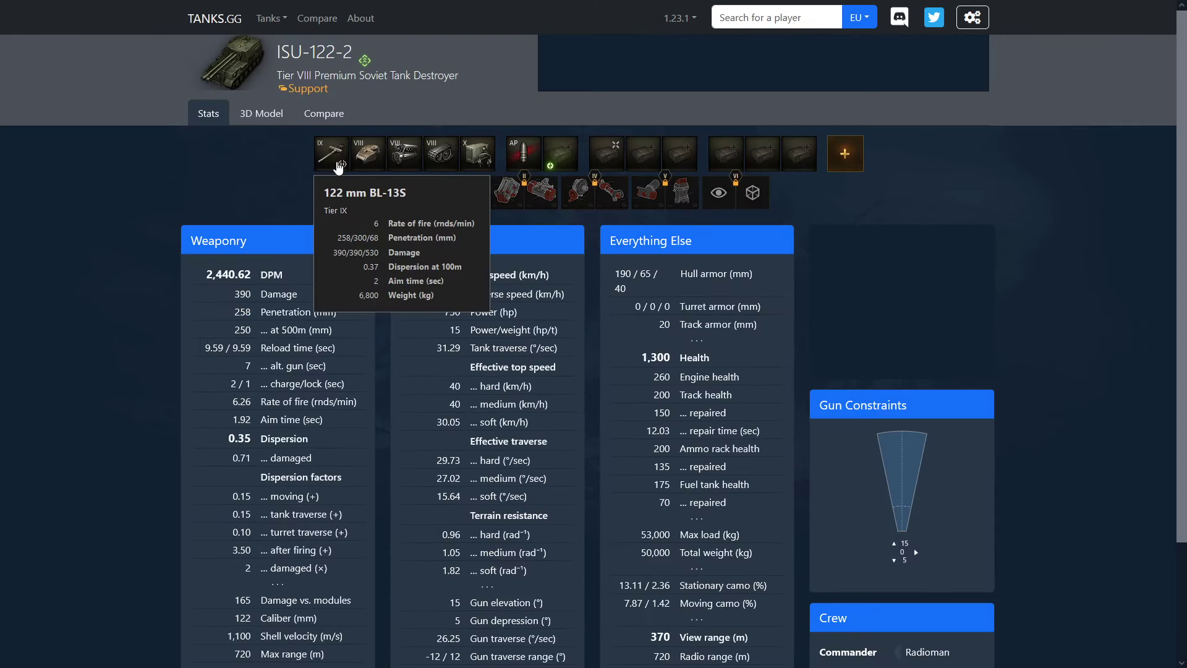
{"action": "left_click", "coordinate": [518, 153]}
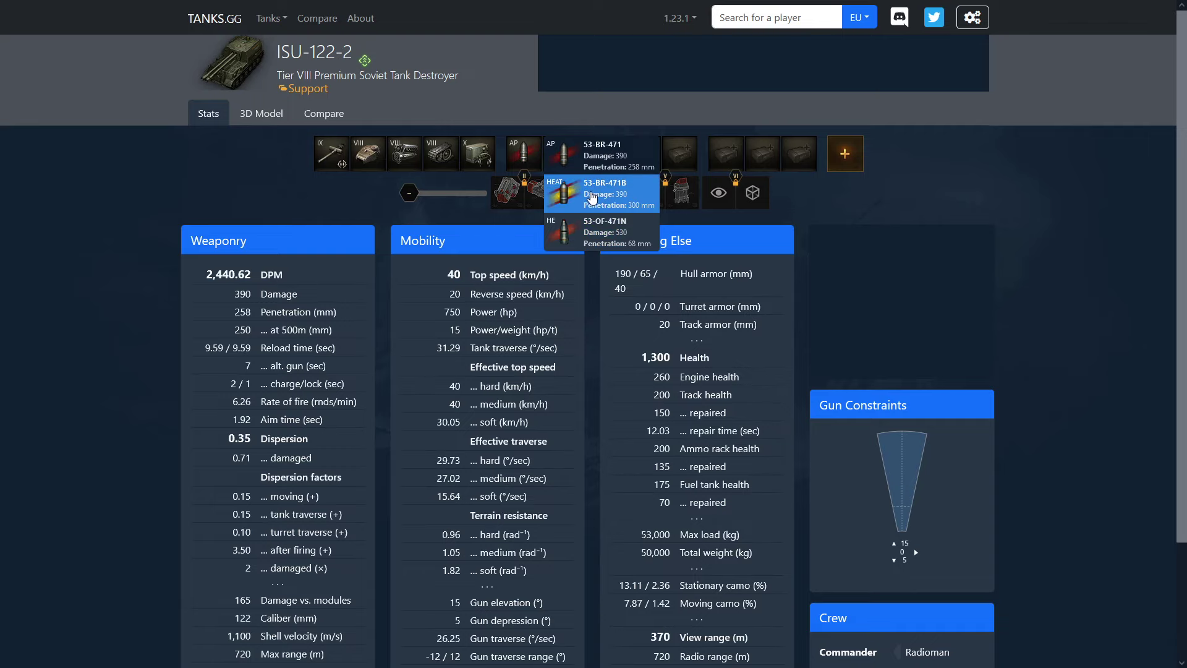
{"action": "key", "text": "F11"}
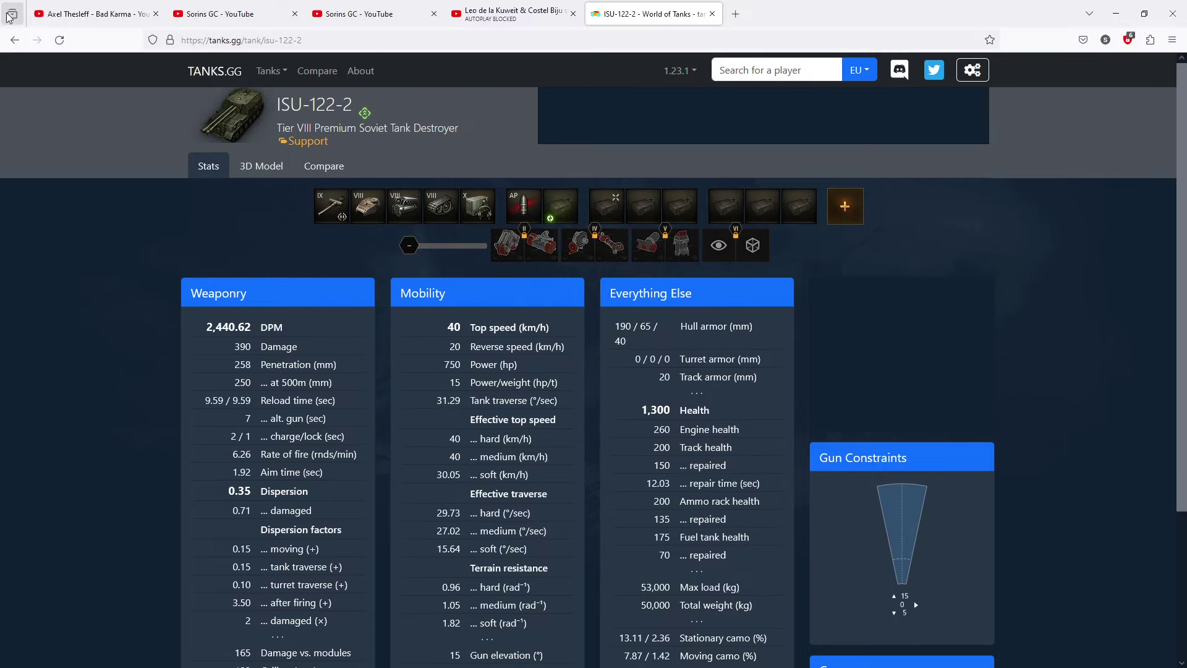
{"action": "left_click", "coordinate": [13, 39]}
{"action": "key", "text": "F11"}
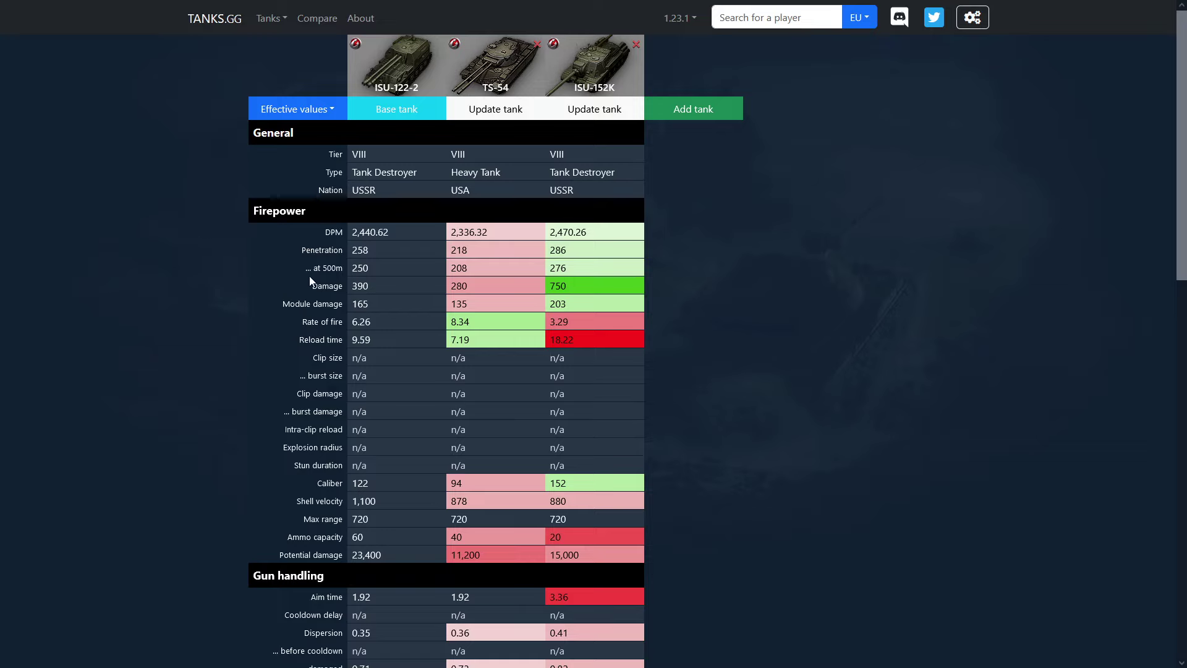
{"action": "scroll", "coordinate": [311, 281], "scroll_direction": "down", "scroll_amount": 1}
{"action": "scroll", "coordinate": [311, 281], "scroll_direction": "down", "scroll_amount": 1}
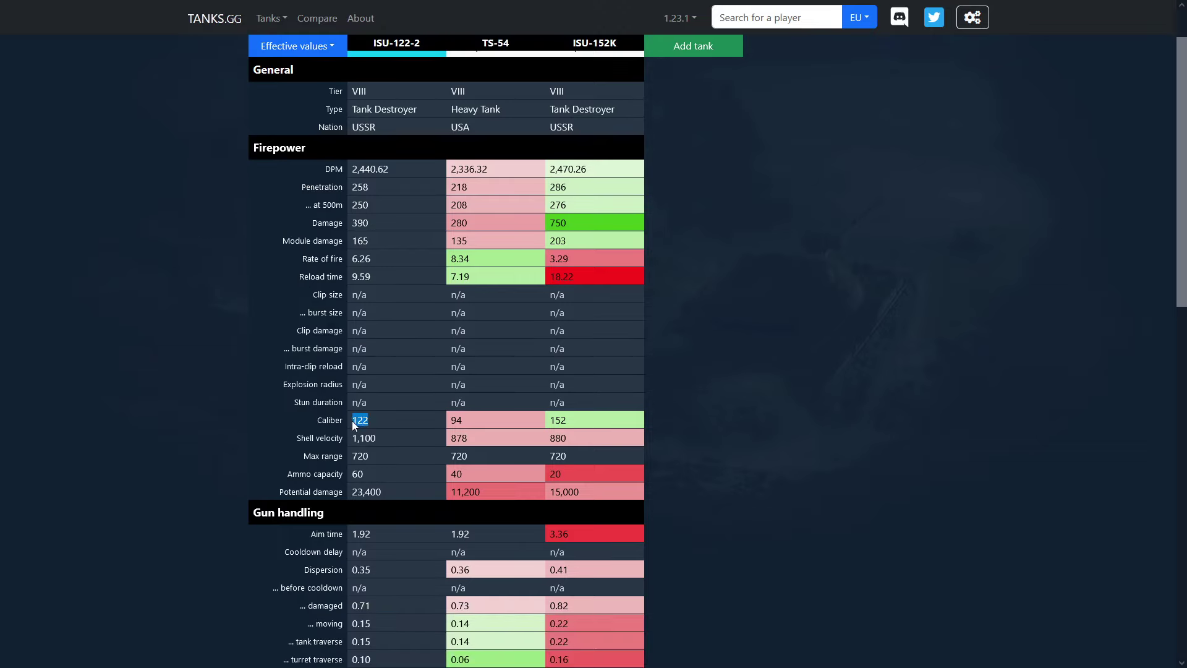
{"action": "left_click", "coordinate": [395, 421]}
{"action": "scroll", "coordinate": [395, 420], "scroll_direction": "down", "scroll_amount": 2}
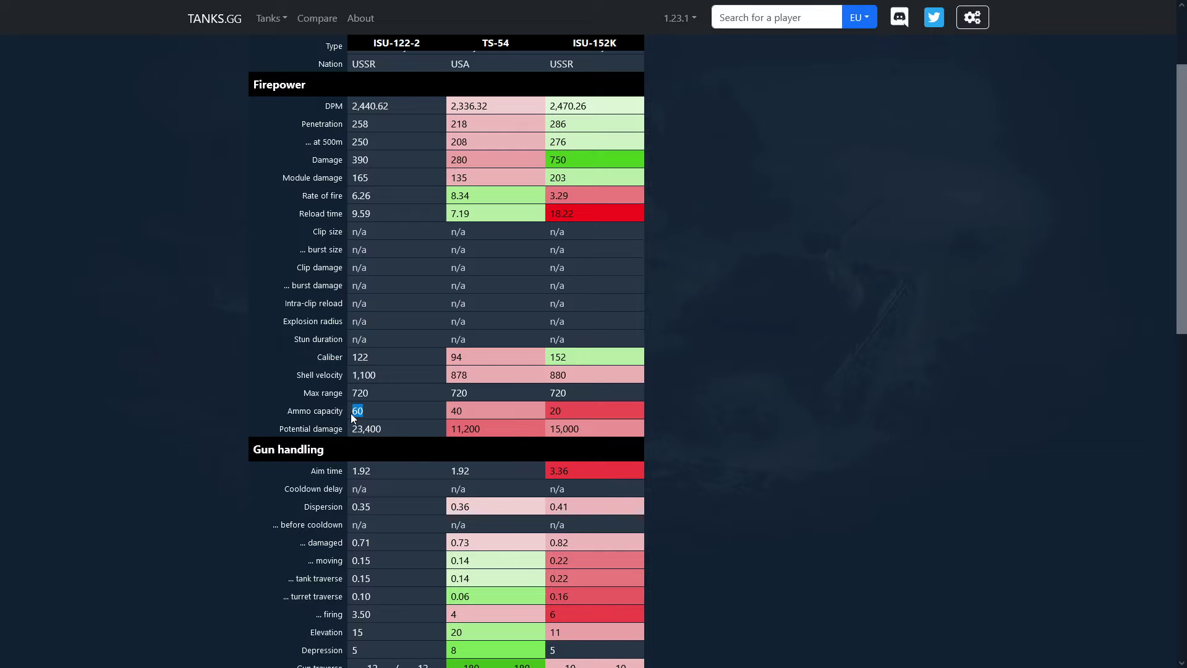
{"action": "scroll", "coordinate": [351, 412], "scroll_direction": "up", "scroll_amount": 3}
{"action": "scroll", "coordinate": [350, 413], "scroll_direction": "down", "scroll_amount": 4}
{"action": "scroll", "coordinate": [350, 414], "scroll_direction": "up", "scroll_amount": 5}
{"action": "scroll", "coordinate": [351, 413], "scroll_direction": "up", "scroll_amount": 5}
{"action": "left_click", "coordinate": [394, 108]}
{"action": "left_click", "coordinate": [568, 123]}
{"action": "left_click", "coordinate": [937, 202]}
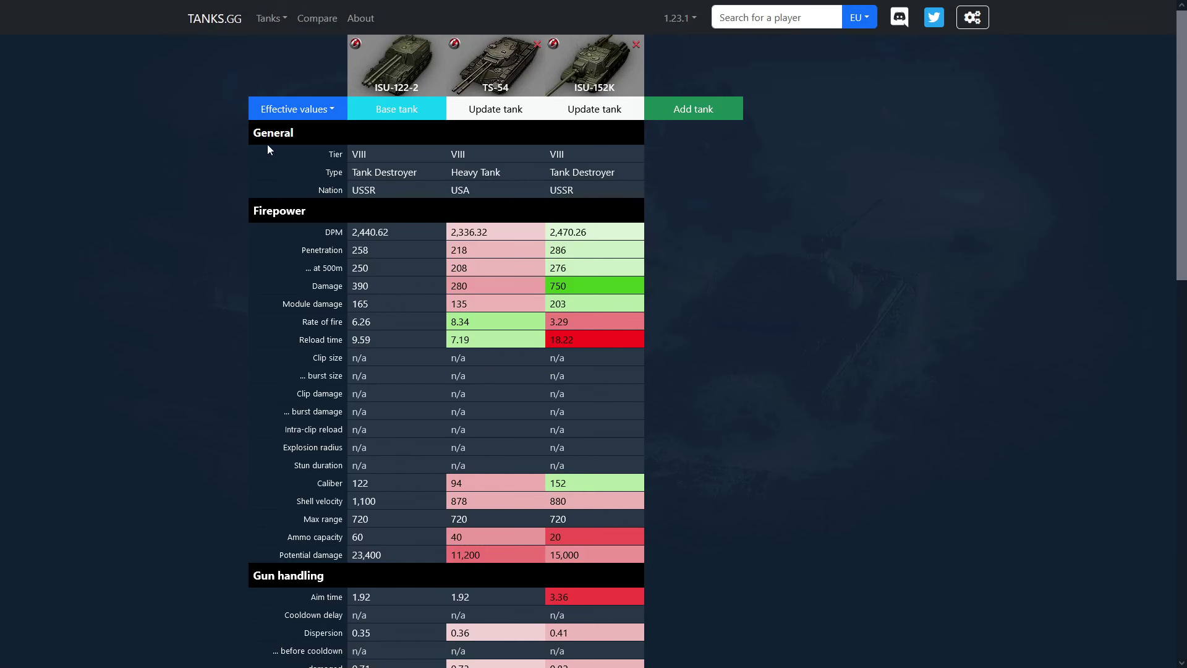
{"action": "scroll", "coordinate": [167, 243], "scroll_direction": "down", "scroll_amount": 2}
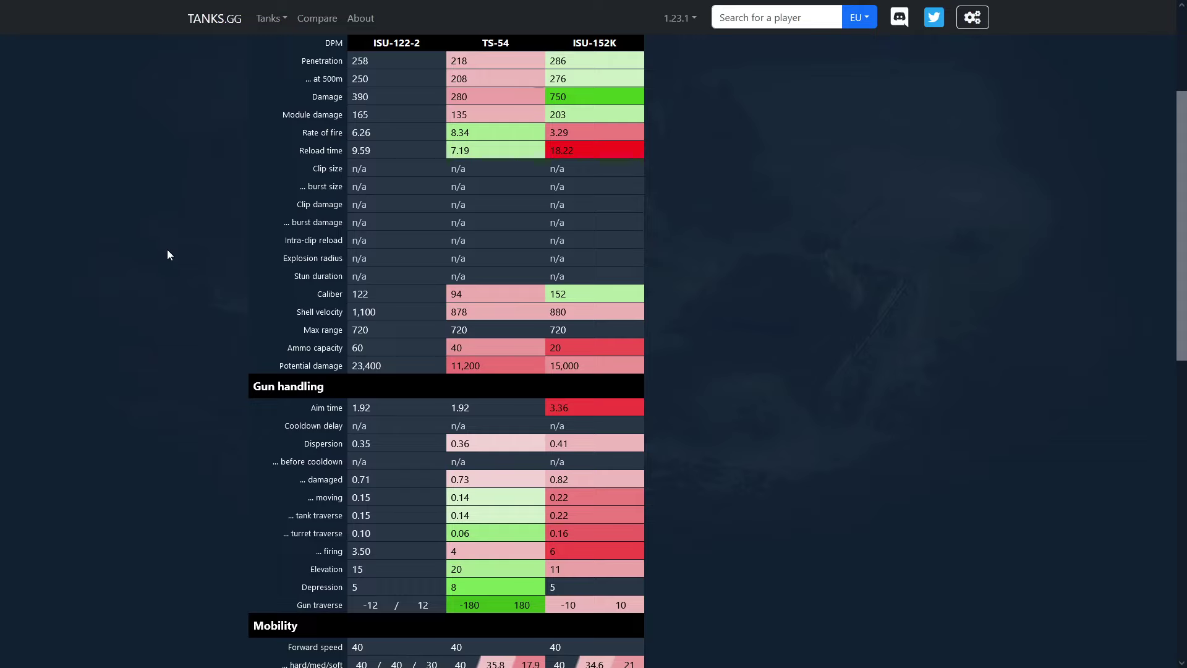
{"action": "left_click_drag", "start_coordinate": [384, 366], "coordinate": [354, 366]}
{"action": "left_click", "coordinate": [397, 368]}
{"action": "scroll", "coordinate": [396, 367], "scroll_direction": "down", "scroll_amount": 1}
{"action": "scroll", "coordinate": [396, 368], "scroll_direction": "down", "scroll_amount": 1}
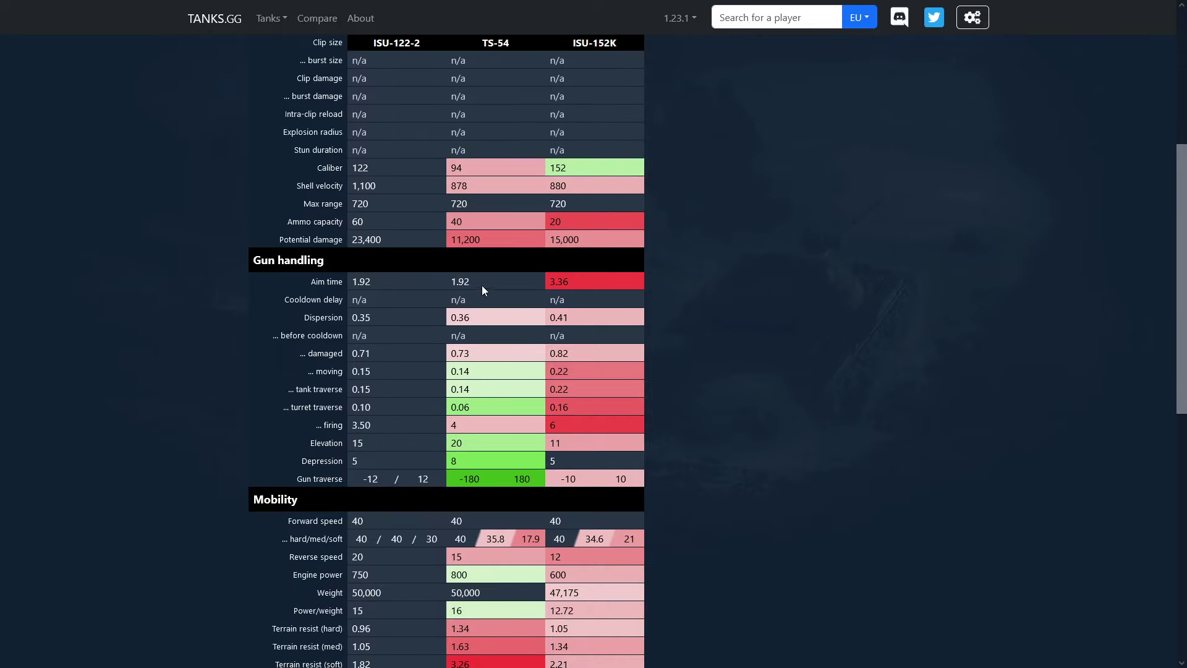
{"action": "left_click_drag", "start_coordinate": [478, 284], "coordinate": [450, 283]}
{"action": "left_click_drag", "start_coordinate": [375, 319], "coordinate": [352, 320]}
{"action": "left_click", "coordinate": [392, 353]}
{"action": "scroll", "coordinate": [392, 353], "scroll_direction": "down", "scroll_amount": 2}
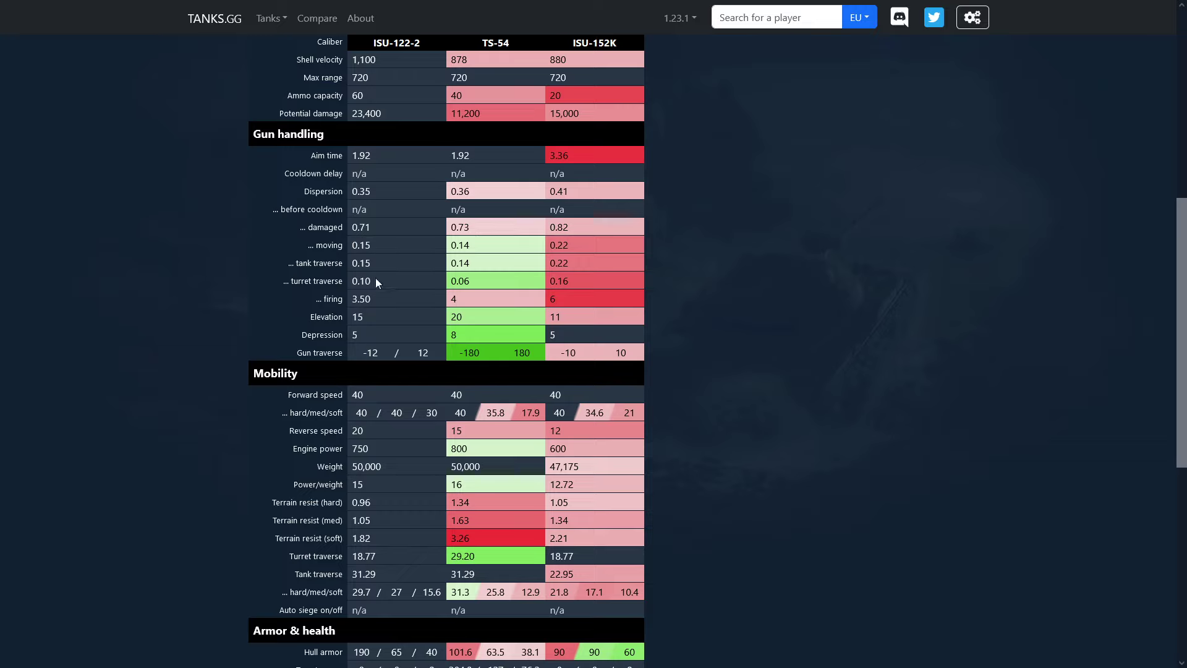
{"action": "left_click_drag", "start_coordinate": [374, 280], "coordinate": [353, 281]}
{"action": "left_click", "coordinate": [468, 283]}
{"action": "left_click", "coordinate": [372, 285]}
{"action": "left_click_drag", "start_coordinate": [375, 280], "coordinate": [350, 283]}
{"action": "left_click_drag", "start_coordinate": [557, 355], "coordinate": [624, 358]}
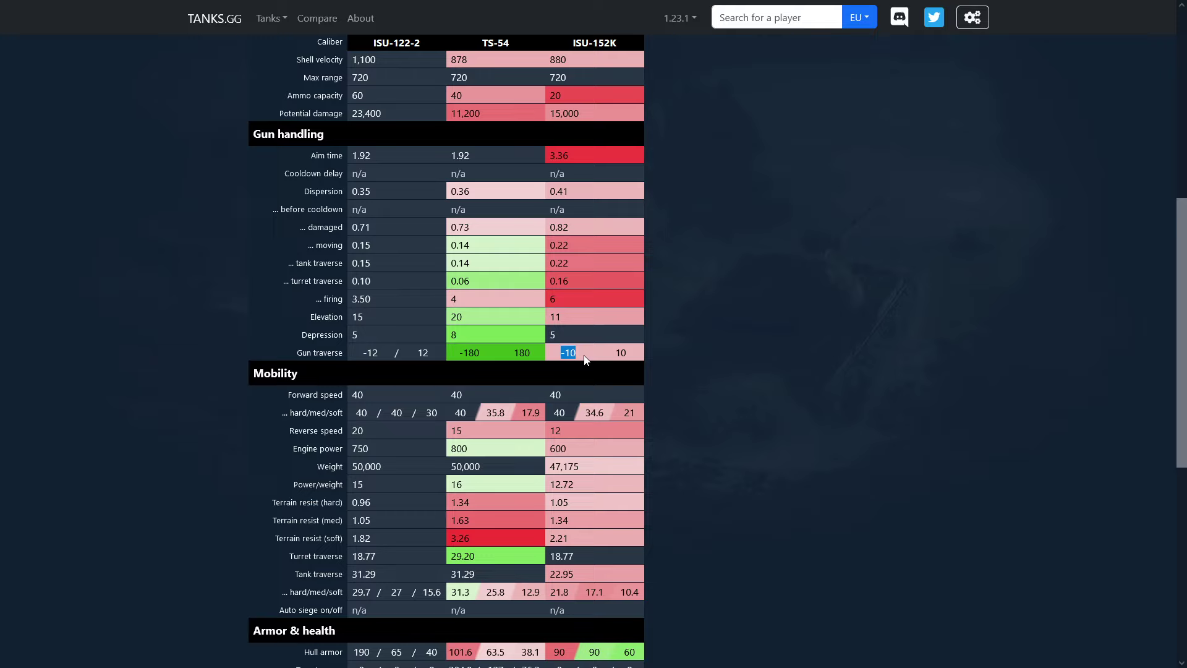
{"action": "left_click", "coordinate": [627, 359]}
{"action": "scroll", "coordinate": [628, 358], "scroll_direction": "up", "scroll_amount": 1}
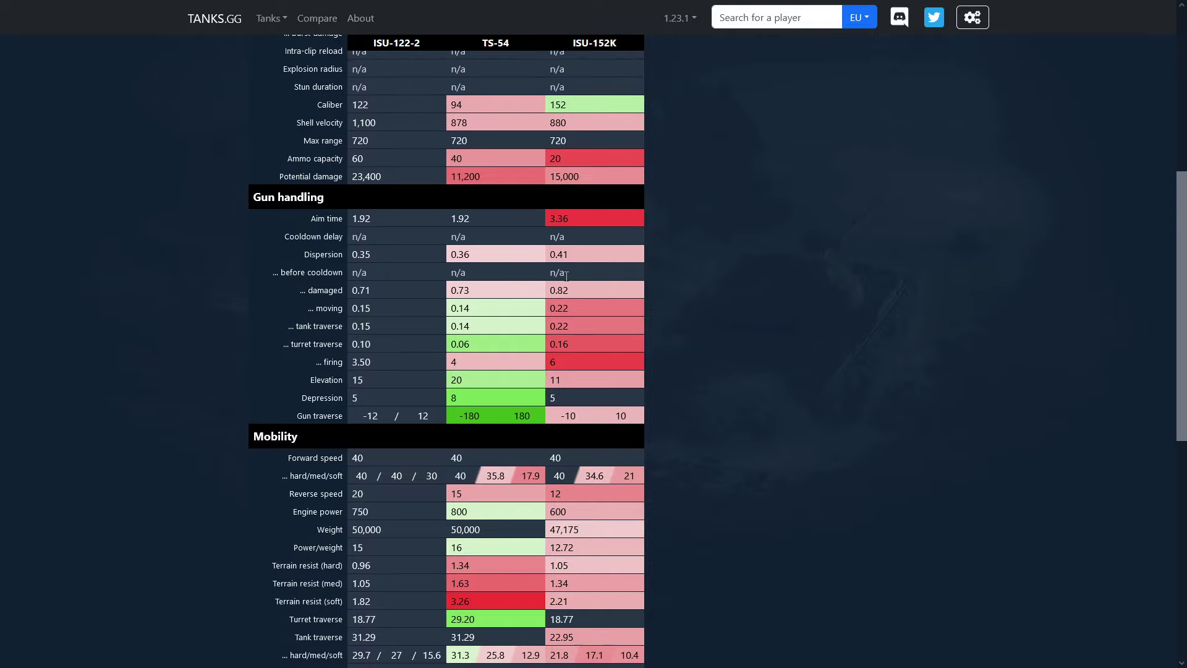
{"action": "scroll", "coordinate": [569, 282], "scroll_direction": "up", "scroll_amount": 1}
{"action": "left_click", "coordinate": [561, 167]}
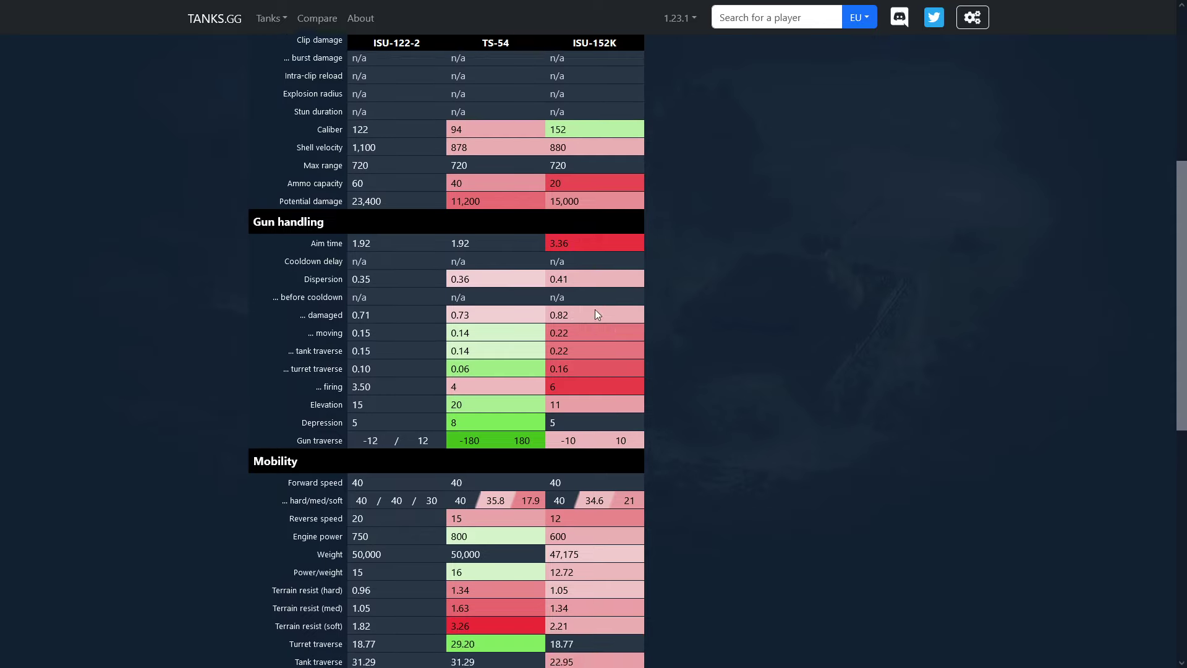
{"action": "scroll", "coordinate": [591, 308], "scroll_direction": "down", "scroll_amount": 1}
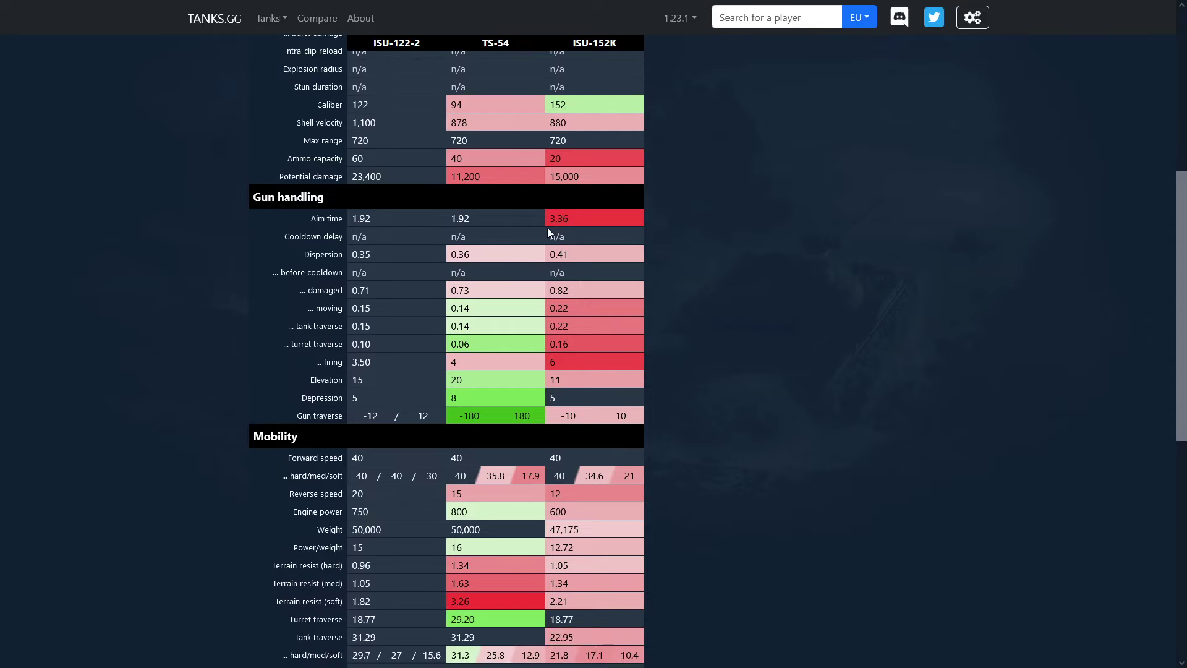
{"action": "scroll", "coordinate": [553, 251], "scroll_direction": "down", "scroll_amount": 1}
{"action": "scroll", "coordinate": [553, 251], "scroll_direction": "down", "scroll_amount": 1}
{"action": "scroll", "coordinate": [553, 255], "scroll_direction": "down", "scroll_amount": 1}
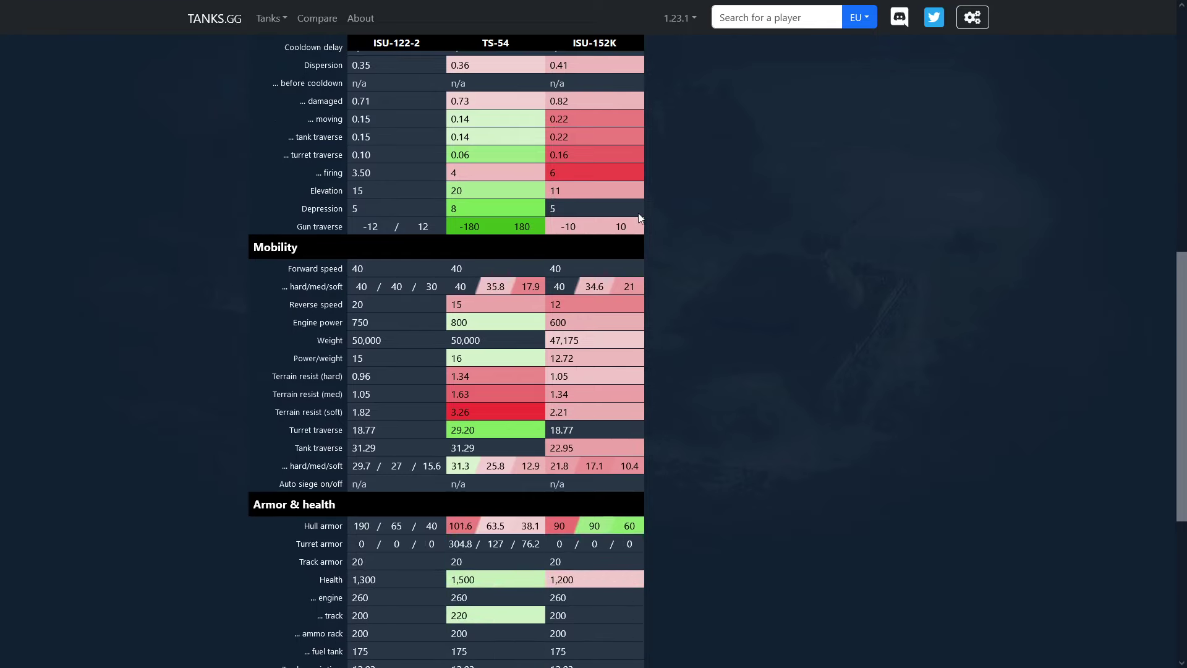
{"action": "scroll", "coordinate": [587, 247], "scroll_direction": "up", "scroll_amount": 2}
{"action": "scroll", "coordinate": [420, 265], "scroll_direction": "up", "scroll_amount": 2}
{"action": "scroll", "coordinate": [494, 322], "scroll_direction": "up", "scroll_amount": 1}
{"action": "scroll", "coordinate": [502, 325], "scroll_direction": "up", "scroll_amount": 2}
{"action": "scroll", "coordinate": [502, 325], "scroll_direction": "up", "scroll_amount": 1}
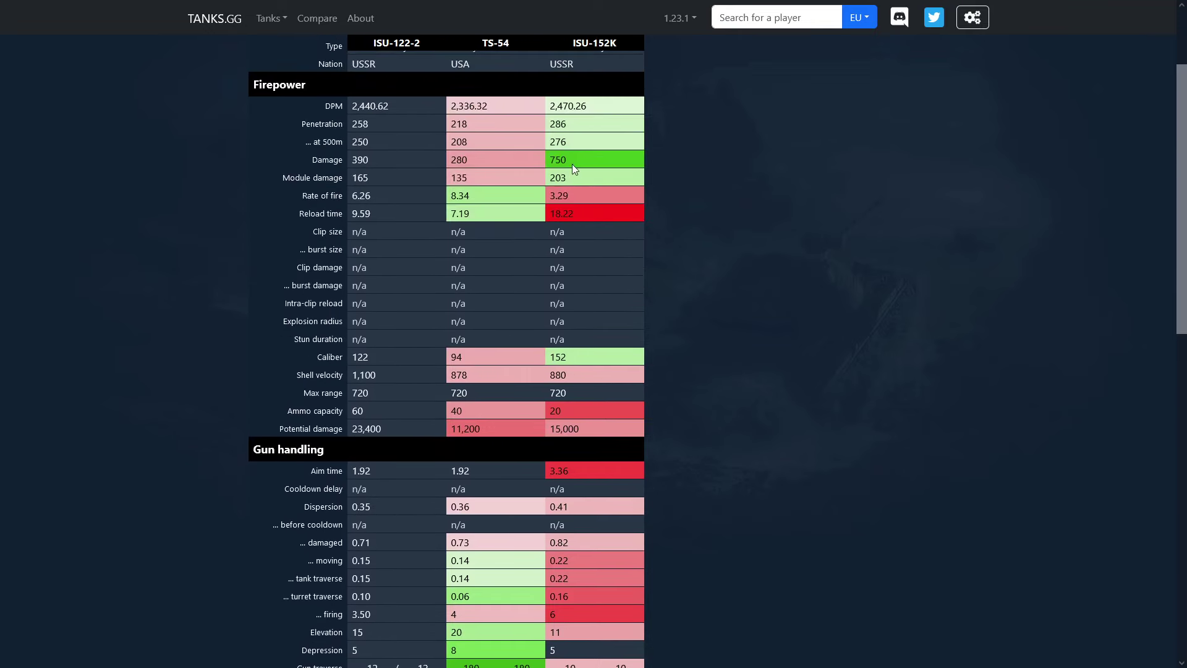
{"action": "scroll", "coordinate": [384, 290], "scroll_direction": "down", "scroll_amount": 3}
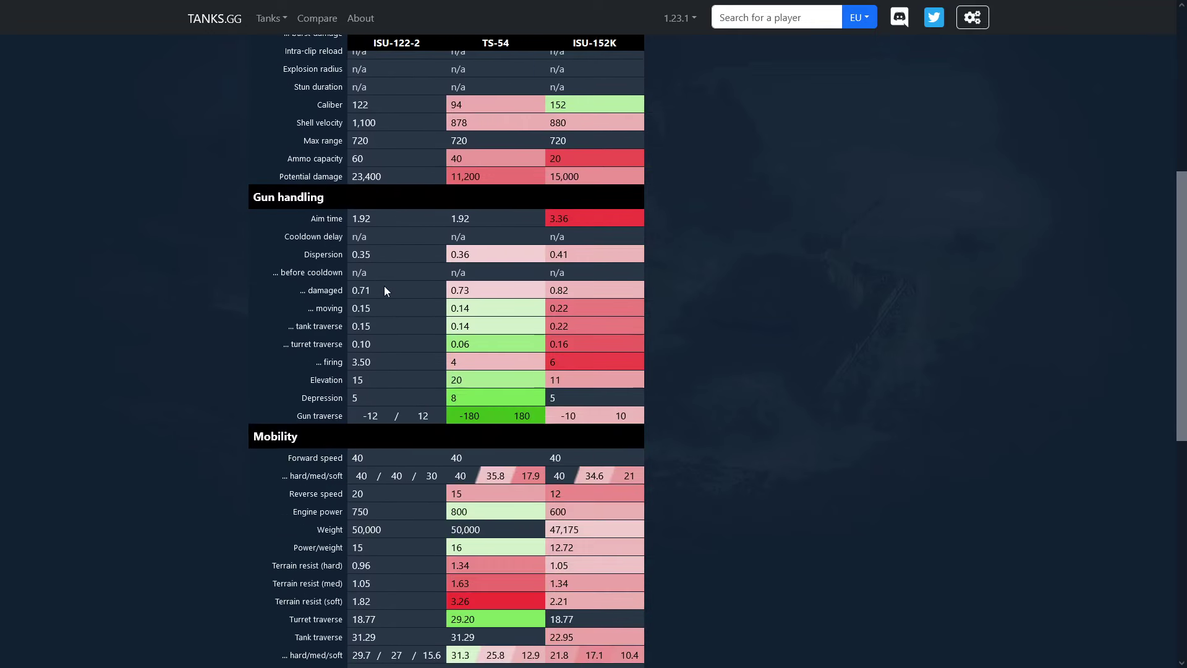
{"action": "mouse_move", "coordinate": [370, 219]}
{"action": "left_mouse_down"}
{"action": "mouse_move", "coordinate": [355, 218]}
{"action": "mouse_move", "coordinate": [358, 254]}
{"action": "left_mouse_up"}
{"action": "scroll", "coordinate": [390, 324], "scroll_direction": "down", "scroll_amount": 2}
{"action": "scroll", "coordinate": [394, 322], "scroll_direction": "down", "scroll_amount": 1}
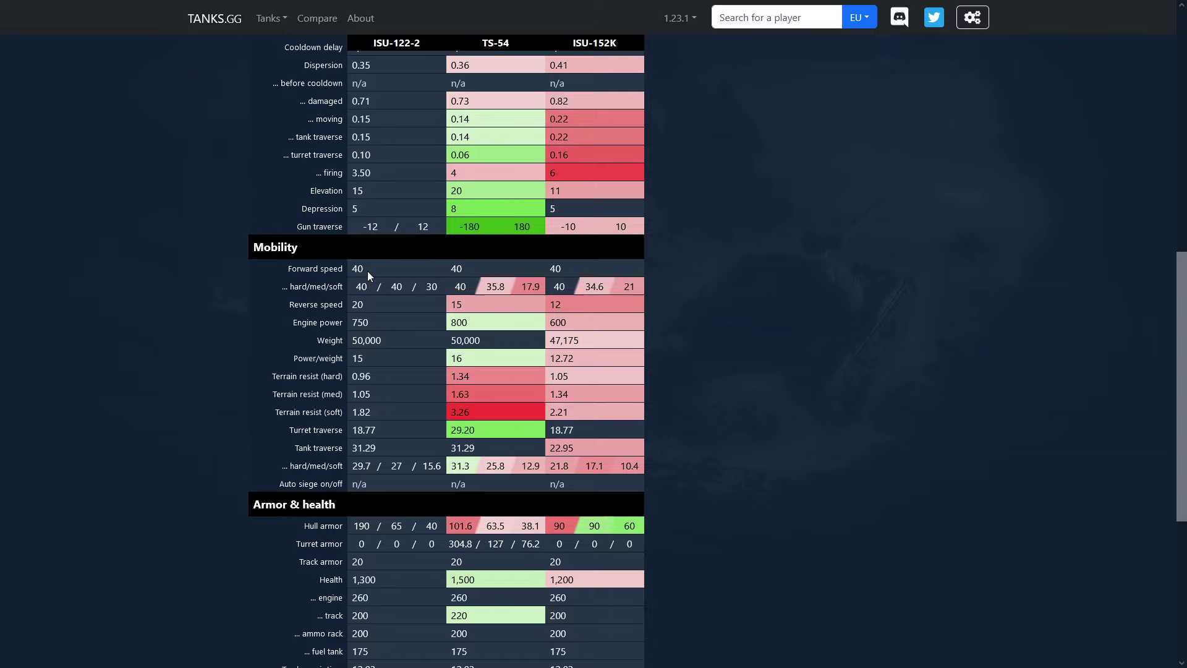
{"action": "scroll", "coordinate": [369, 271], "scroll_direction": "down", "scroll_amount": 1}
{"action": "double_click", "coordinate": [359, 295]}
{"action": "left_click", "coordinate": [357, 294]}
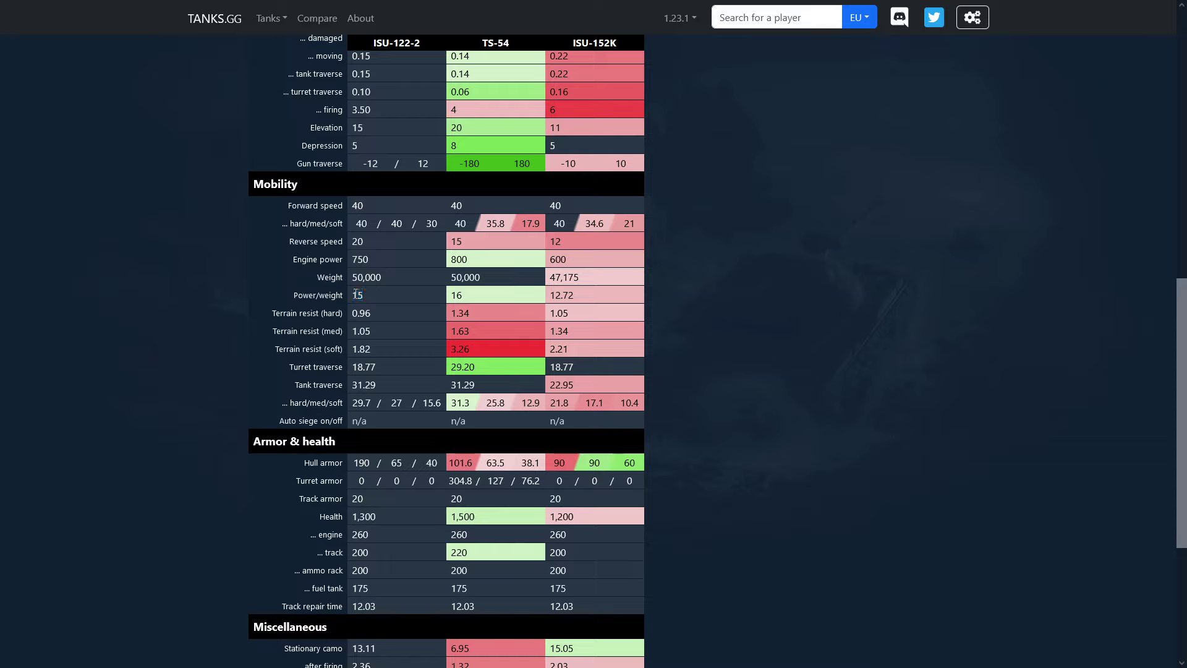
{"action": "double_click", "coordinate": [457, 295]}
{"action": "left_click", "coordinate": [453, 297]}
{"action": "double_click", "coordinate": [560, 295]}
{"action": "left_click", "coordinate": [478, 286]}
{"action": "left_click_drag", "start_coordinate": [373, 245], "coordinate": [349, 245]}
{"action": "scroll", "coordinate": [349, 245], "scroll_direction": "down", "scroll_amount": 1}
{"action": "double_click", "coordinate": [360, 287]}
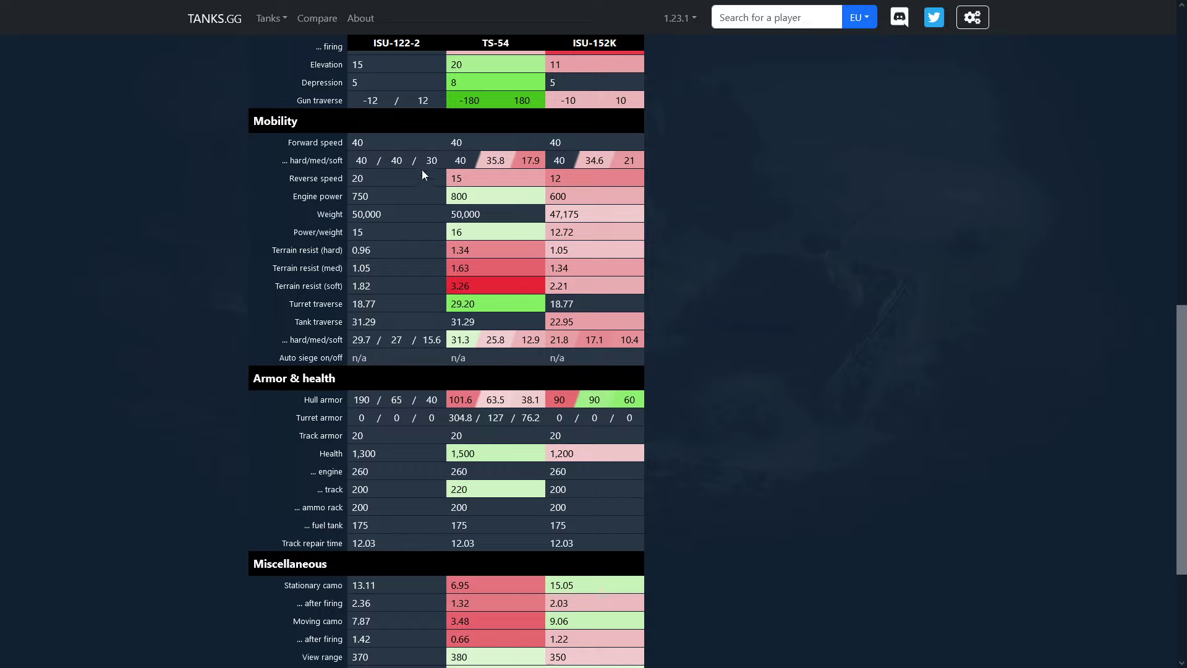
{"action": "left_click_drag", "start_coordinate": [399, 161], "coordinate": [394, 161]}
{"action": "left_click_drag", "start_coordinate": [486, 160], "coordinate": [506, 160]}
{"action": "left_click", "coordinate": [506, 161]}
{"action": "double_click", "coordinate": [432, 161]}
{"action": "left_click", "coordinate": [519, 161]}
{"action": "scroll", "coordinate": [432, 295], "scroll_direction": "down", "scroll_amount": 1}
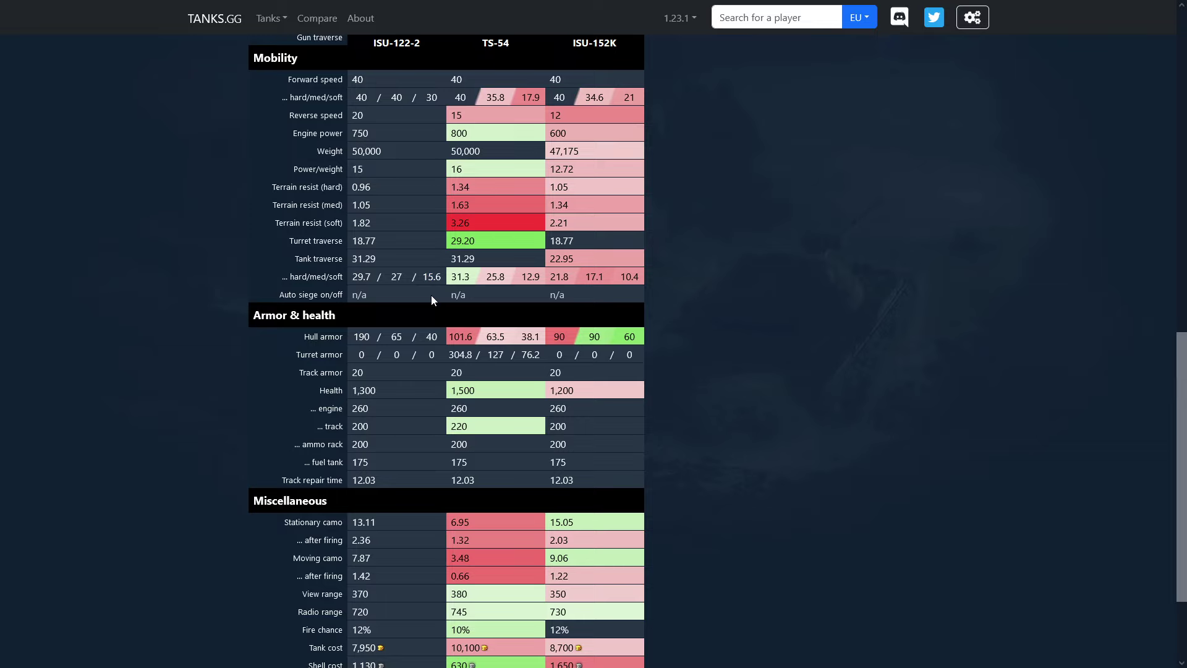
{"action": "scroll", "coordinate": [431, 296], "scroll_direction": "up", "scroll_amount": 1}
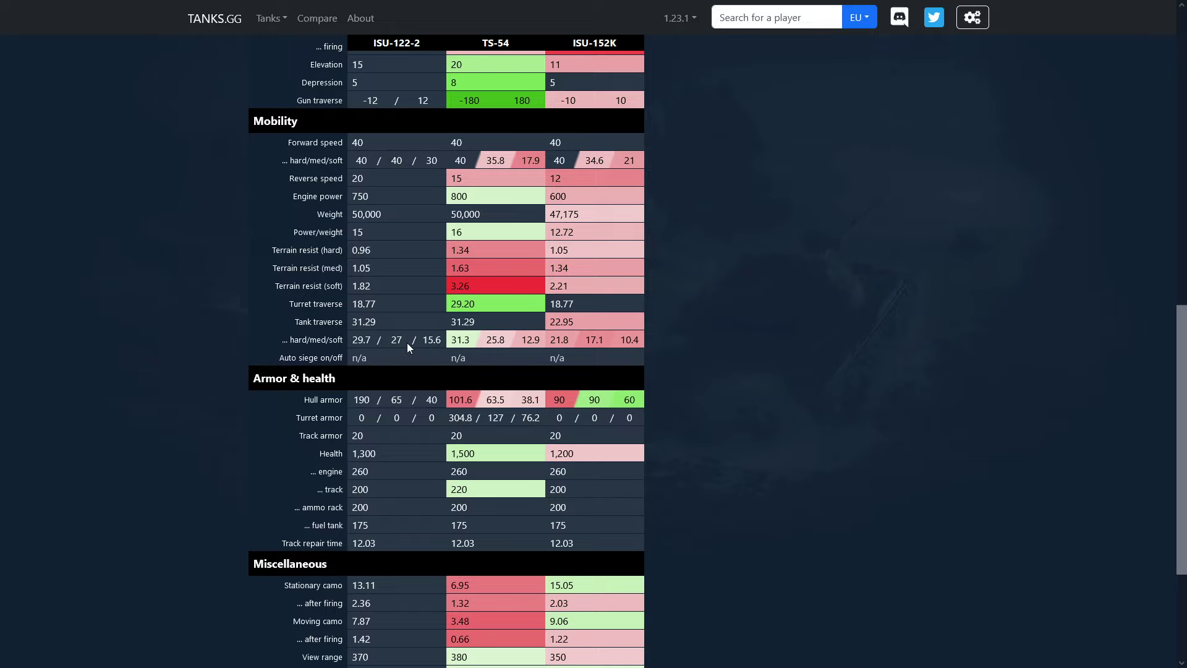
{"action": "scroll", "coordinate": [407, 343], "scroll_direction": "down", "scroll_amount": 2}
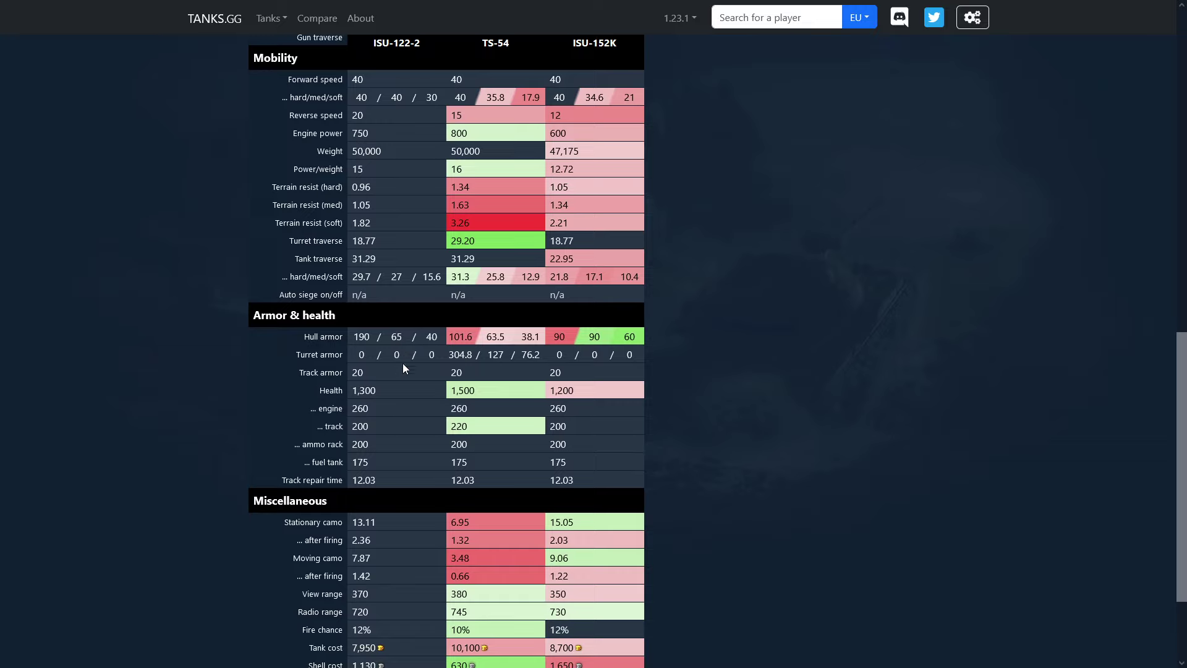
{"action": "double_click", "coordinate": [361, 336]}
{"action": "left_click", "coordinate": [360, 336]}
{"action": "left_click_drag", "start_coordinate": [348, 390], "coordinate": [353, 391]}
{"action": "left_click", "coordinate": [551, 390]}
{"action": "scroll", "coordinate": [451, 389], "scroll_direction": "down", "scroll_amount": 2}
{"action": "double_click", "coordinate": [364, 327]}
{"action": "left_click", "coordinate": [355, 330]}
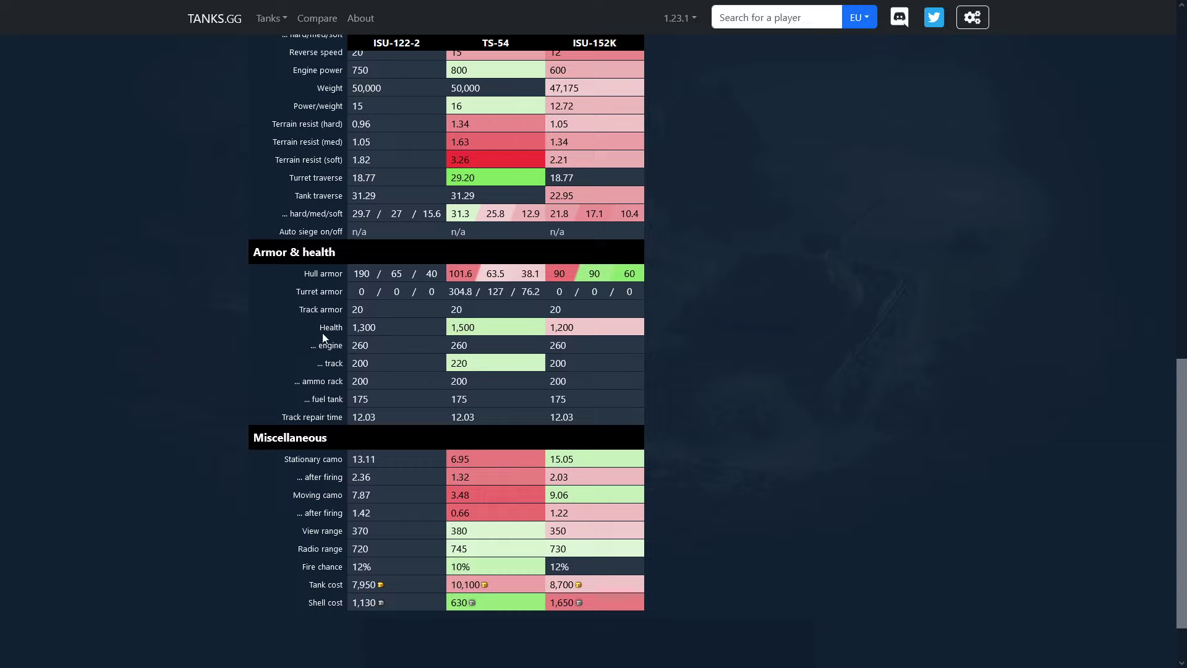
{"action": "scroll", "coordinate": [322, 333], "scroll_direction": "down", "scroll_amount": 2}
{"action": "scroll", "coordinate": [322, 333], "scroll_direction": "down", "scroll_amount": 1}
{"action": "left_click_drag", "start_coordinate": [376, 389], "coordinate": [354, 389]}
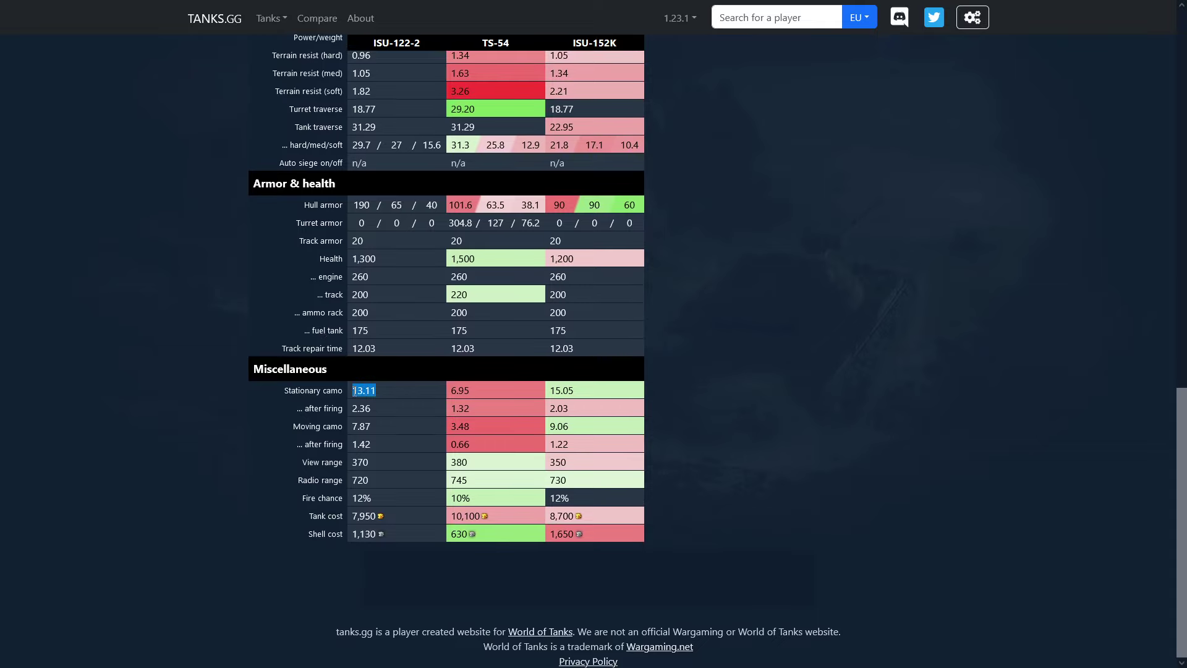
{"action": "left_click", "coordinate": [354, 391]}
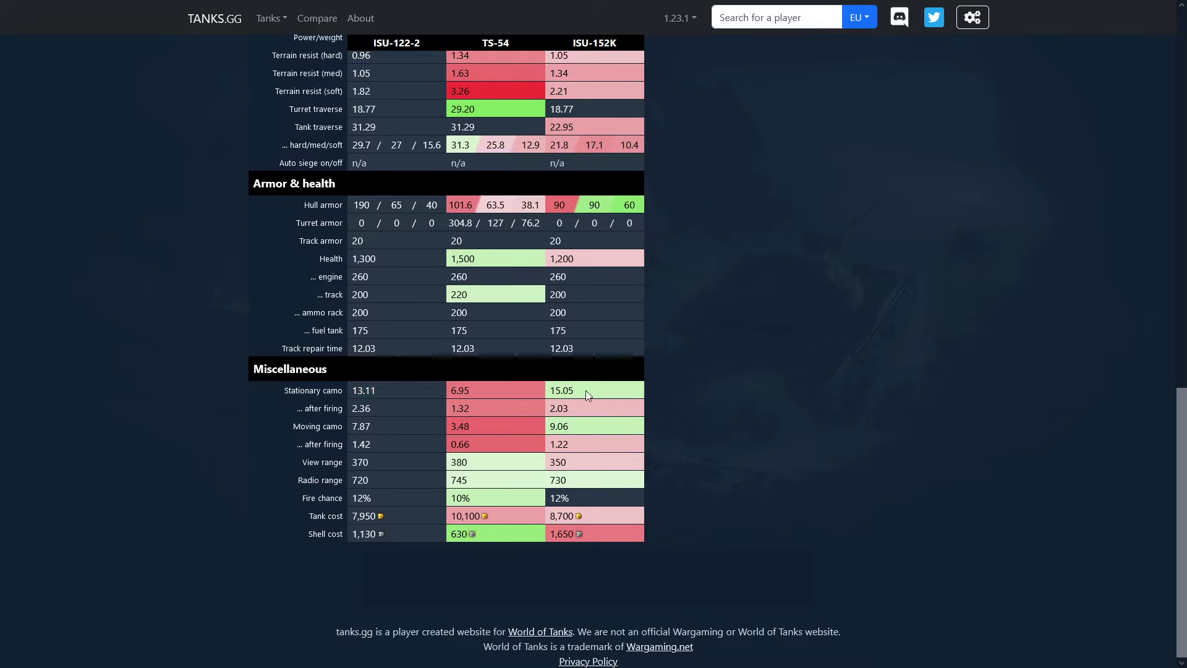
{"action": "left_click_drag", "start_coordinate": [586, 390], "coordinate": [548, 391]}
{"action": "left_click", "coordinate": [387, 399]}
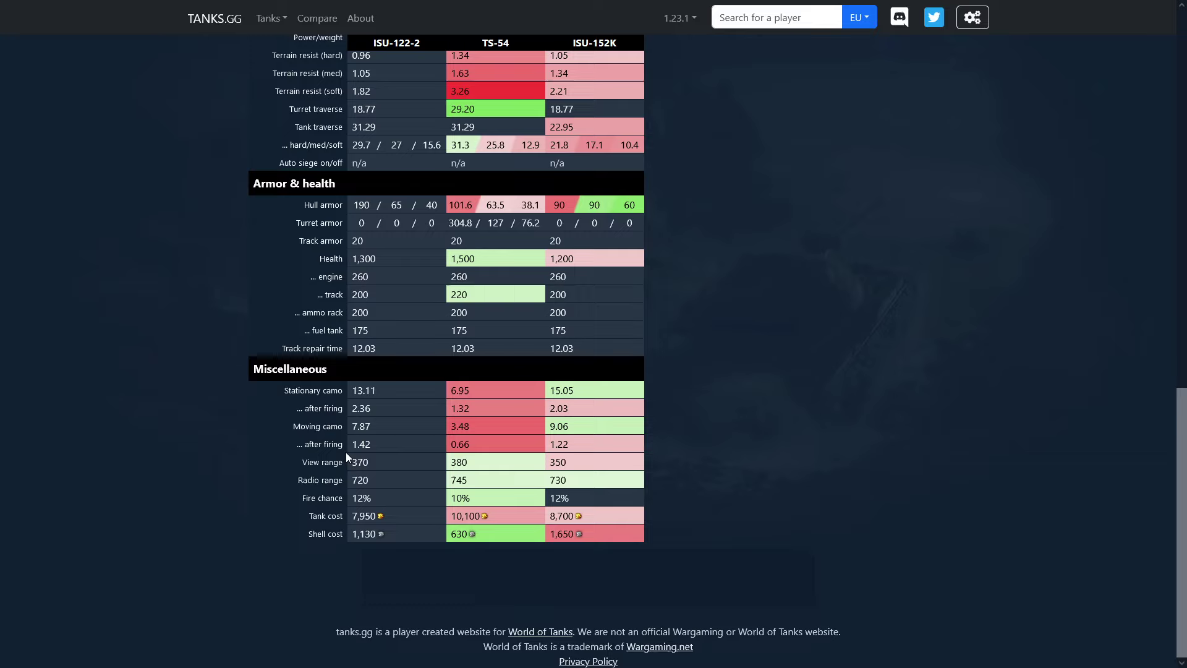
{"action": "left_click_drag", "start_coordinate": [376, 447], "coordinate": [352, 446]}
{"action": "left_click", "coordinate": [390, 453]}
{"action": "left_click_drag", "start_coordinate": [568, 462], "coordinate": [552, 462]}
{"action": "double_click", "coordinate": [360, 462]}
{"action": "double_click", "coordinate": [364, 534]}
{"action": "left_click_drag", "start_coordinate": [550, 535], "coordinate": [575, 537]}
{"action": "left_click_drag", "start_coordinate": [373, 499], "coordinate": [357, 498]}
{"action": "scroll", "coordinate": [352, 498], "scroll_direction": "up", "scroll_amount": 15}
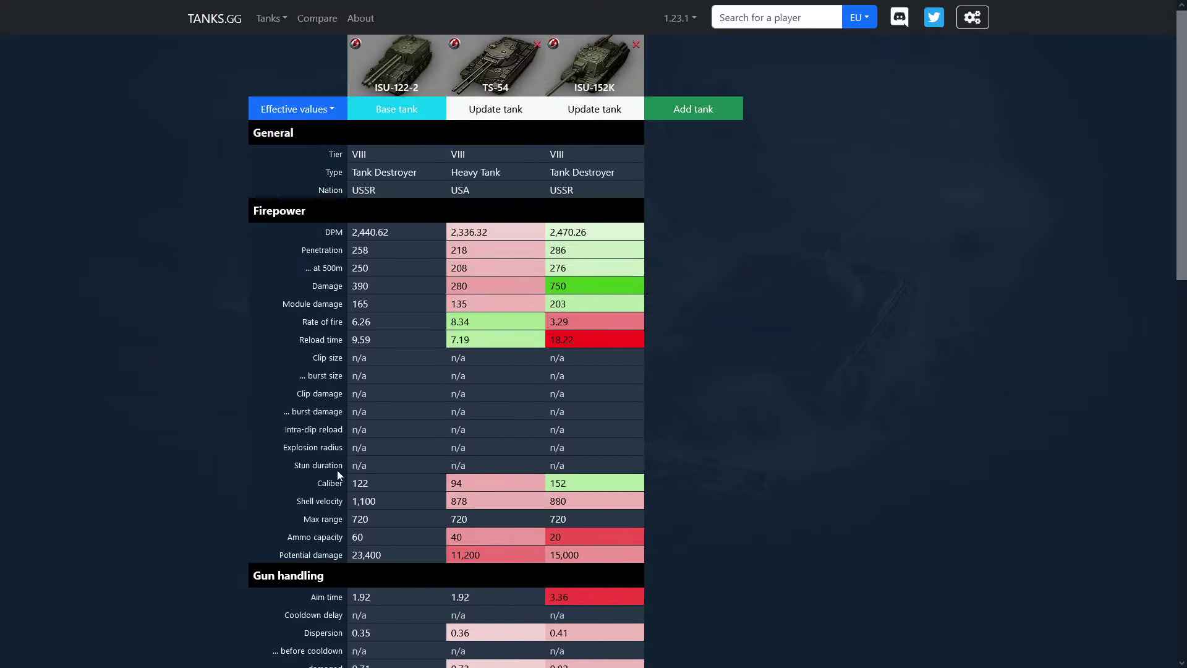
Step: Open ISU-122-2's page, return from 3D Model to Stats, and highlight the 9.59 reload
{"action": "left_click", "coordinate": [396, 67]}
{"action": "left_click", "coordinate": [214, 113]}
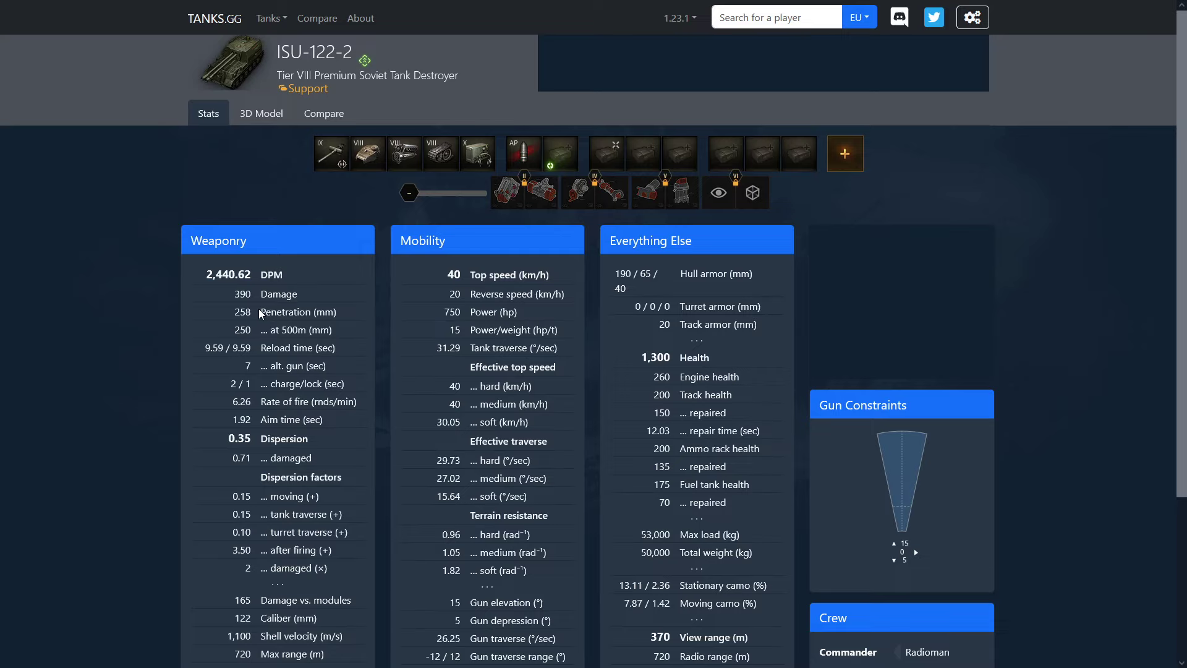
{"action": "scroll", "coordinate": [260, 313], "scroll_direction": "down", "scroll_amount": 1}
{"action": "left_click_drag", "start_coordinate": [227, 286], "coordinate": [207, 293]}
{"action": "left_click", "coordinate": [206, 289]}
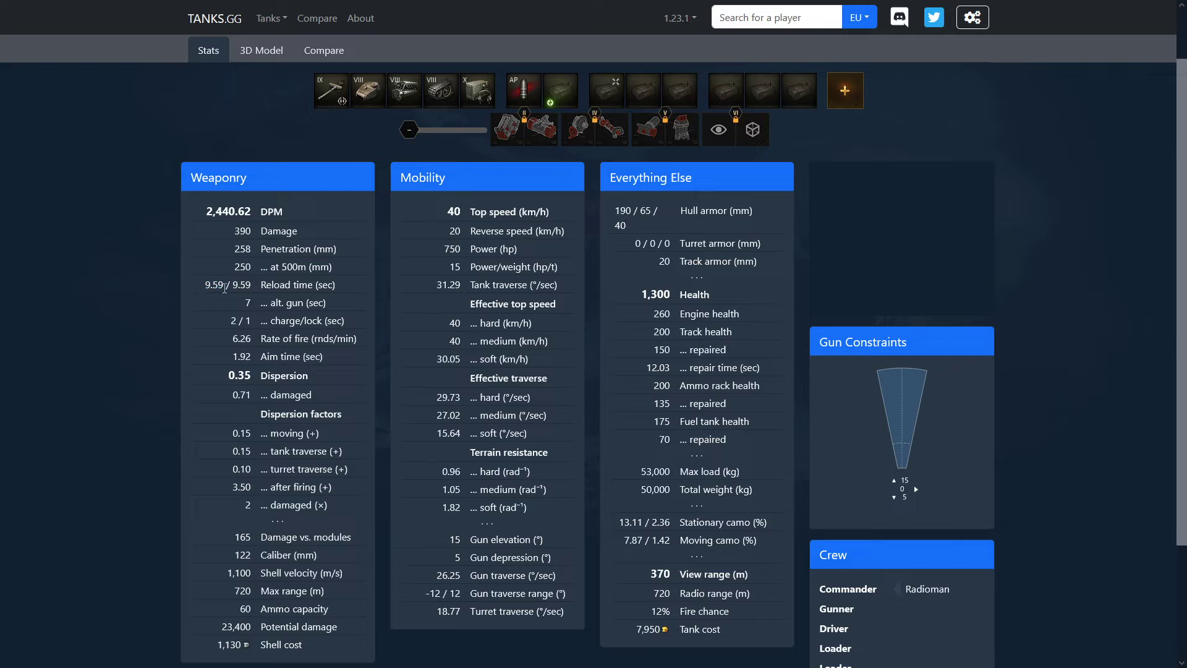
{"action": "double_click", "coordinate": [208, 290]}
{"action": "left_click", "coordinate": [207, 291]}
Step: Highlight the alternate gun value 7 and browse the equipment list
{"action": "double_click", "coordinate": [248, 302]}
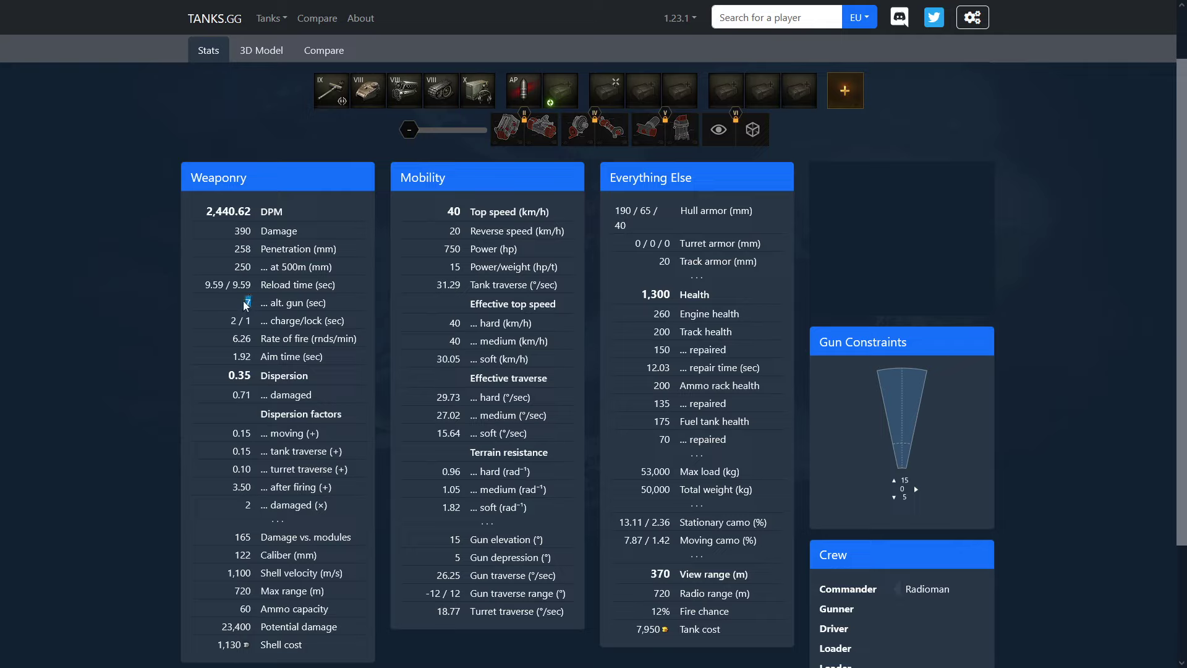
{"action": "left_click", "coordinate": [189, 336]}
{"action": "scroll", "coordinate": [526, 280], "scroll_direction": "up", "scroll_amount": 2}
{"action": "left_click", "coordinate": [615, 154]}
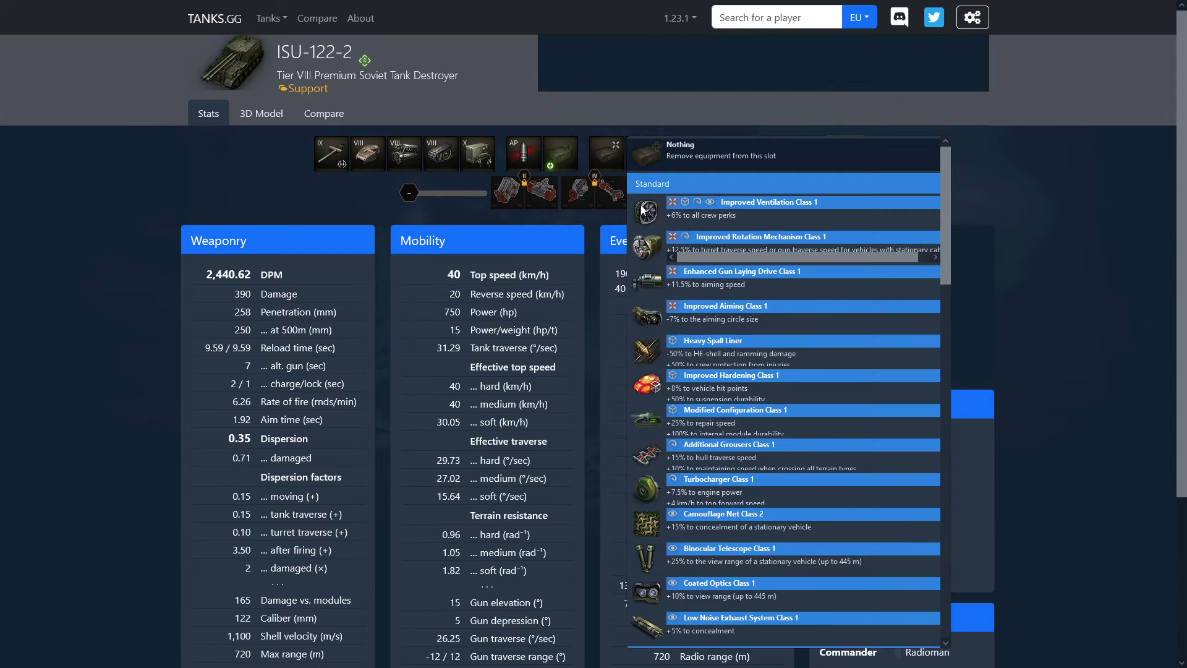
{"action": "scroll", "coordinate": [741, 379], "scroll_direction": "up", "scroll_amount": 1}
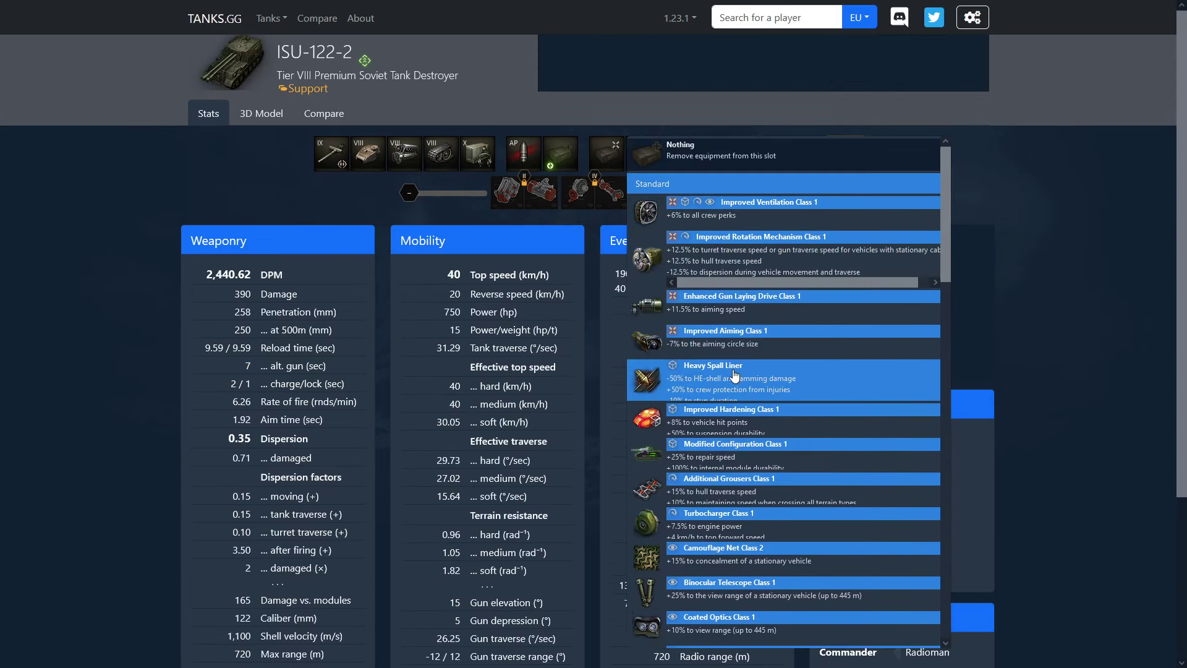
{"action": "left_click", "coordinate": [692, 214]}
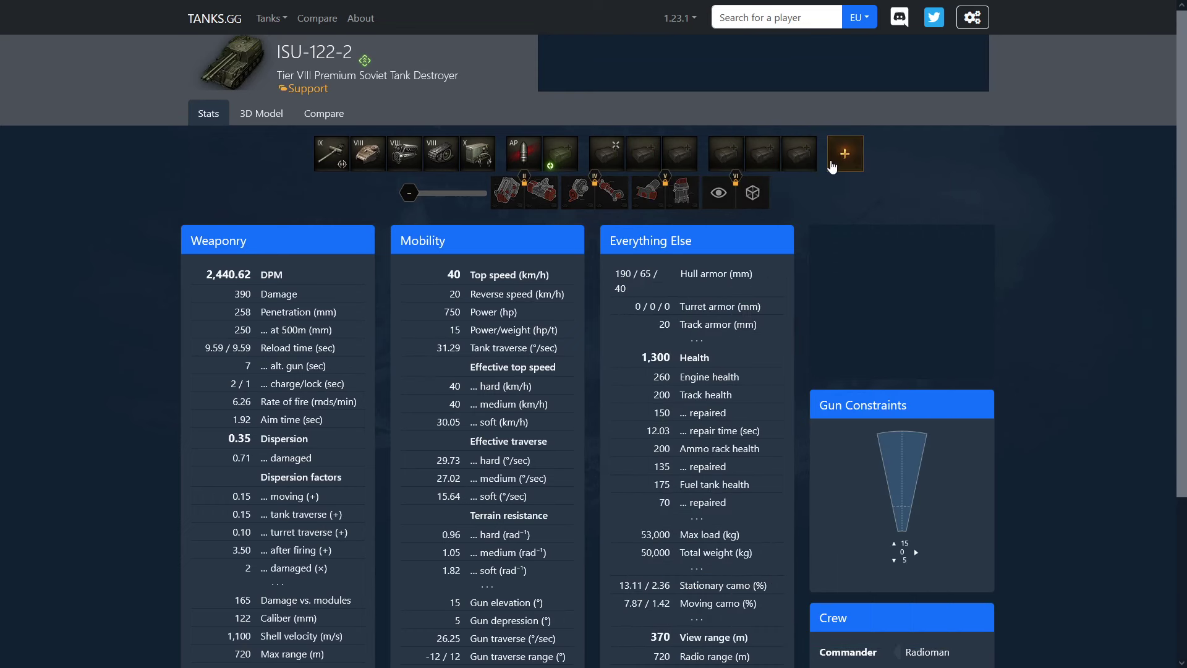
Step: Add the Concealment, Smooth Ride, Clutch Braking, Snap Shot and Intuition crew skills
{"action": "left_click", "coordinate": [845, 154]}
{"action": "left_click", "coordinate": [649, 185]}
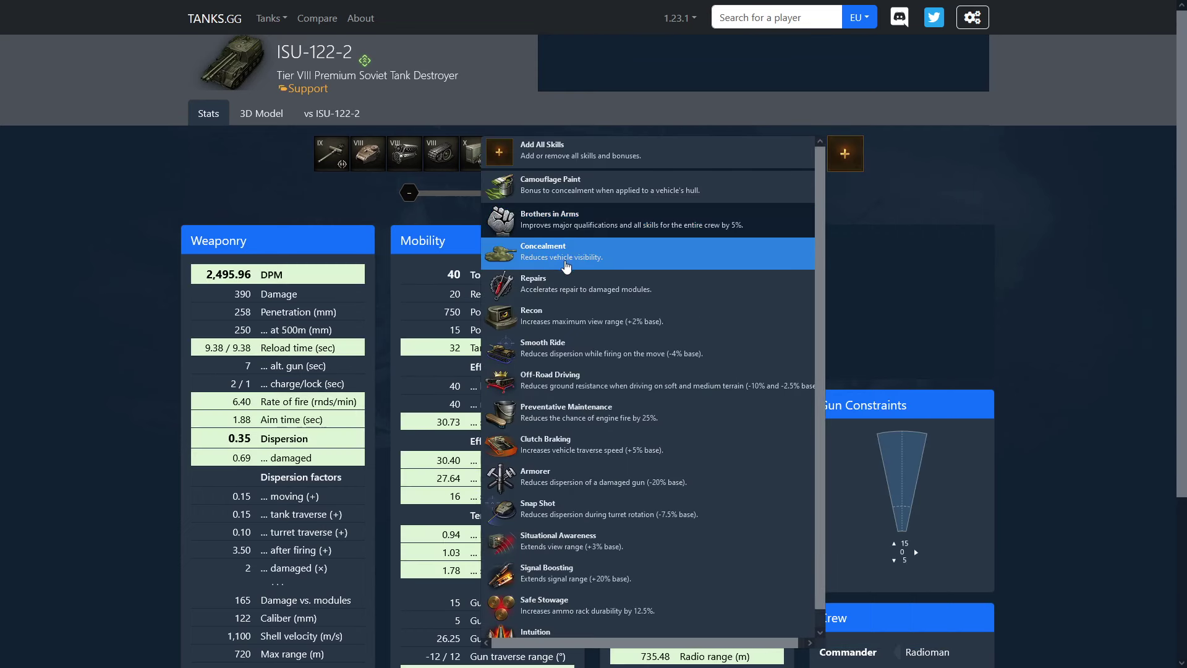
{"action": "left_click", "coordinate": [557, 350]}
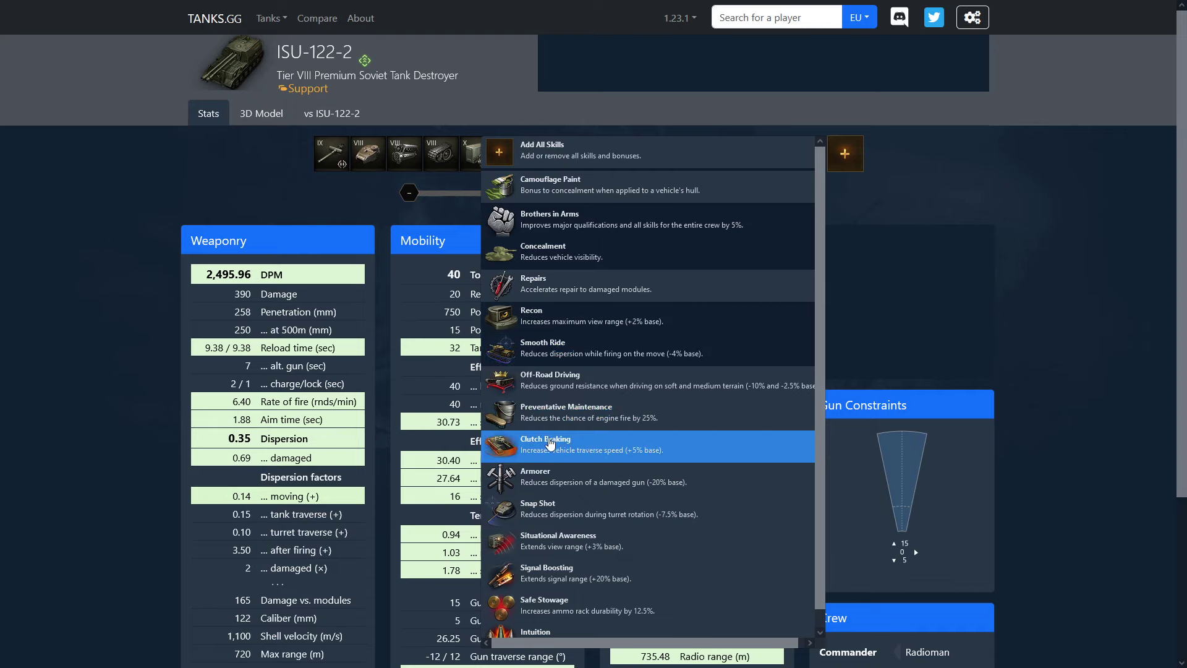
{"action": "left_click", "coordinate": [556, 452]}
{"action": "left_click", "coordinate": [568, 512]}
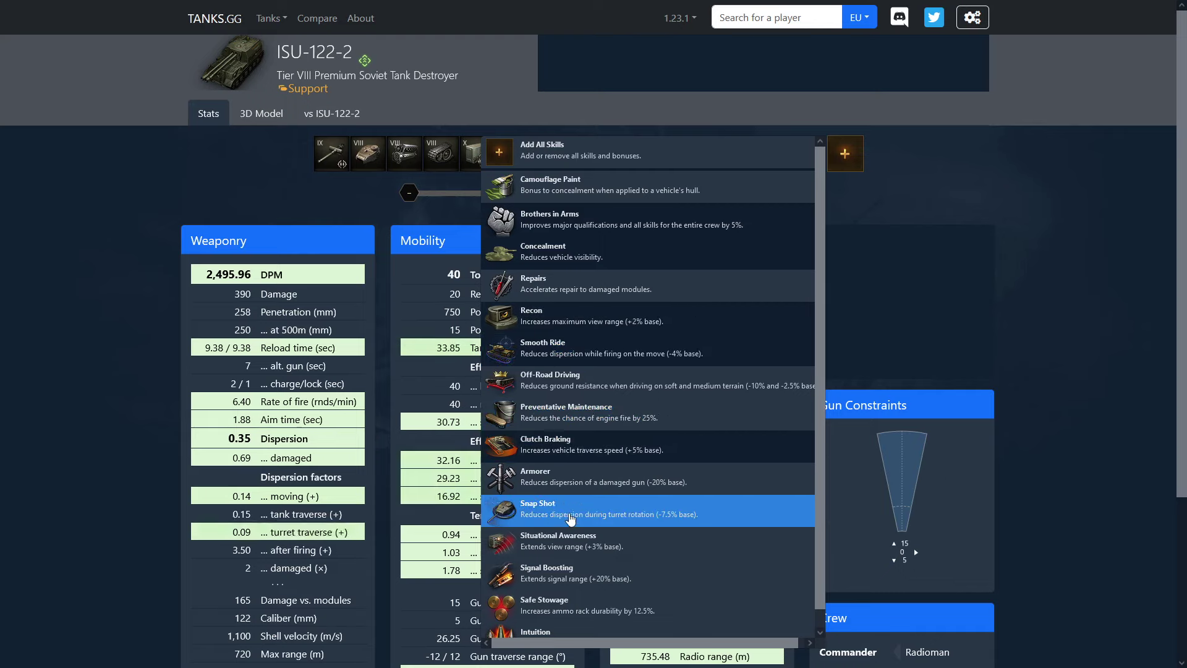
{"action": "scroll", "coordinate": [575, 557], "scroll_direction": "down", "scroll_amount": 1}
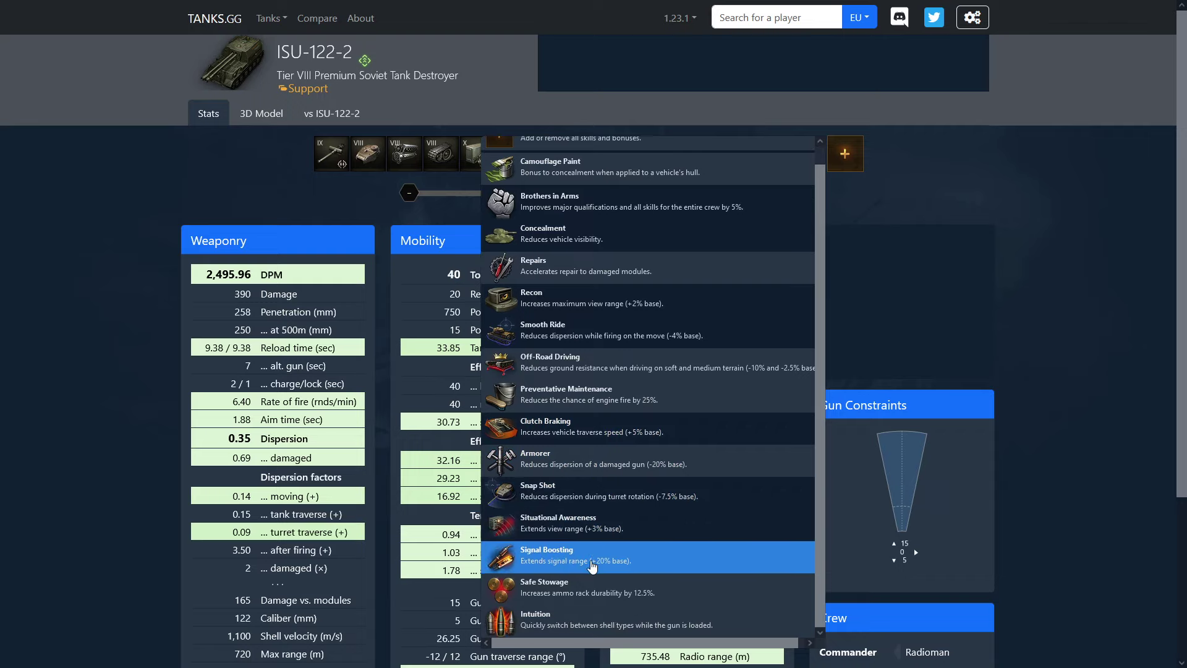
{"action": "left_click", "coordinate": [569, 625]}
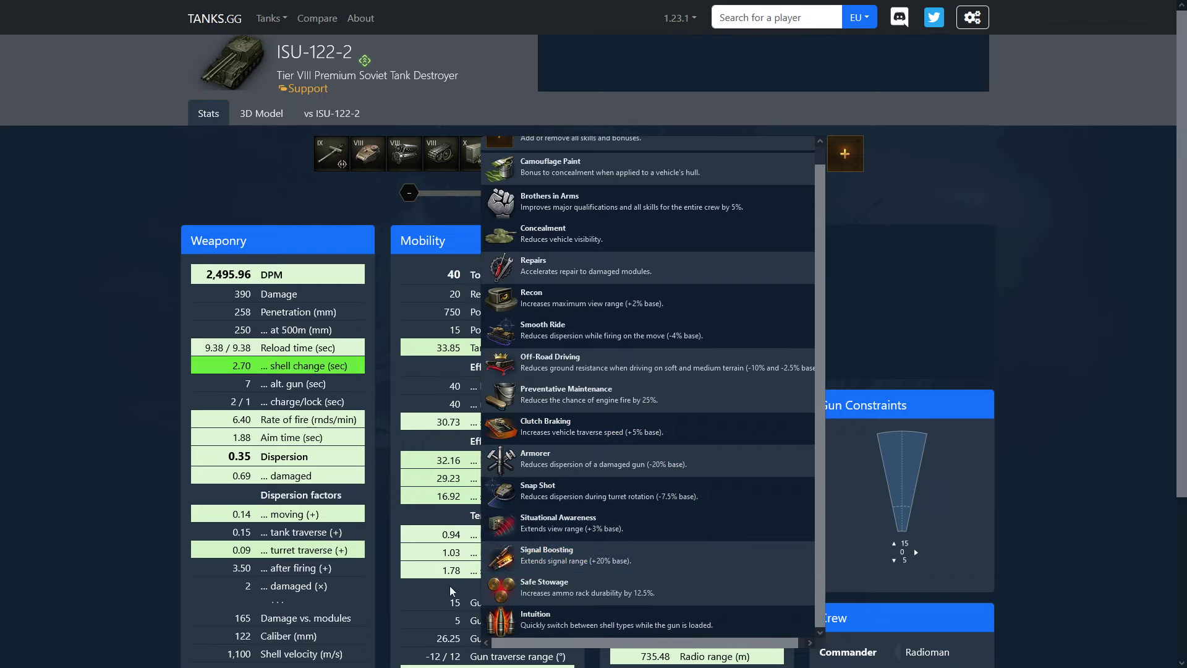
{"action": "left_click", "coordinate": [430, 589]}
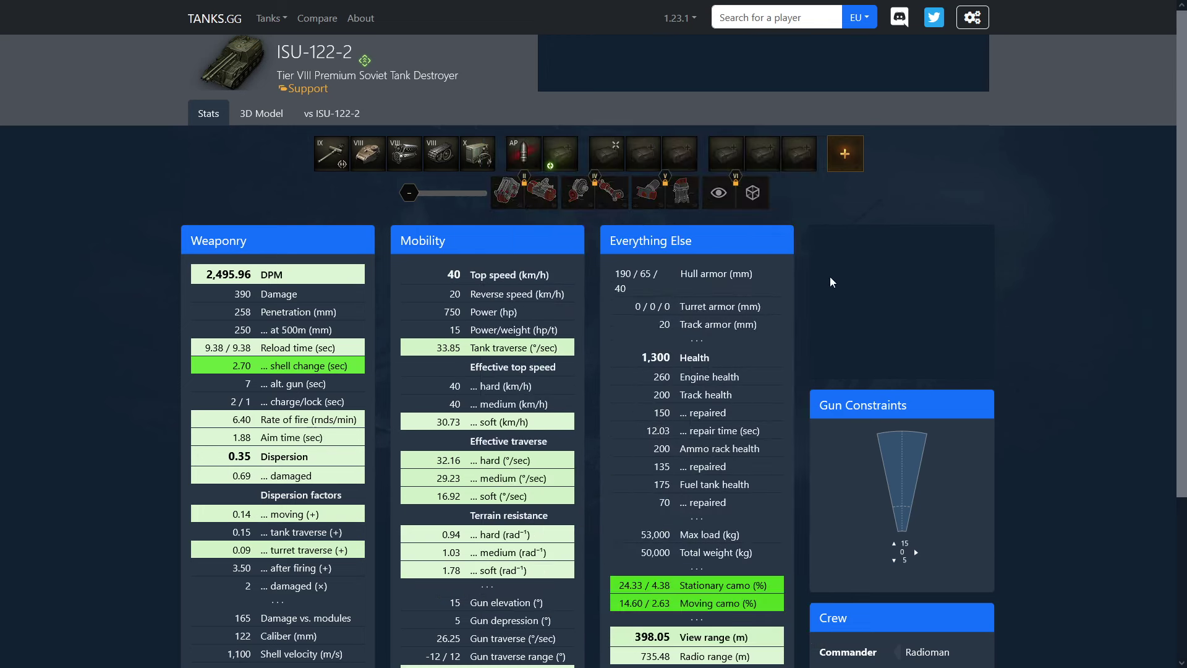
Step: Add Extra Combat Rations, raise the crew level, and equip Bounty Ventilation
{"action": "left_click", "coordinate": [806, 173]}
{"action": "left_click", "coordinate": [928, 407]}
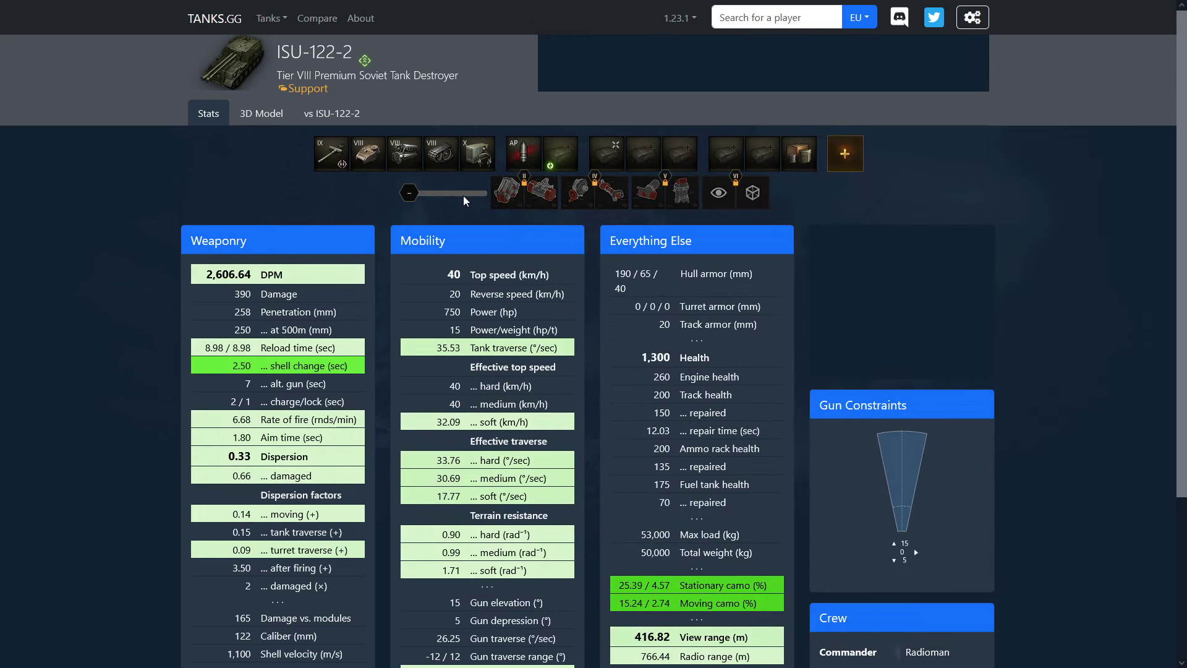
{"action": "left_click_drag", "start_coordinate": [409, 193], "coordinate": [477, 194]}
{"action": "left_click", "coordinate": [726, 153]}
{"action": "scroll", "coordinate": [815, 422], "scroll_direction": "down", "scroll_amount": 5}
{"action": "scroll", "coordinate": [814, 422], "scroll_direction": "down", "scroll_amount": 5}
{"action": "scroll", "coordinate": [814, 422], "scroll_direction": "down", "scroll_amount": 3}
{"action": "scroll", "coordinate": [798, 413], "scroll_direction": "down", "scroll_amount": 3}
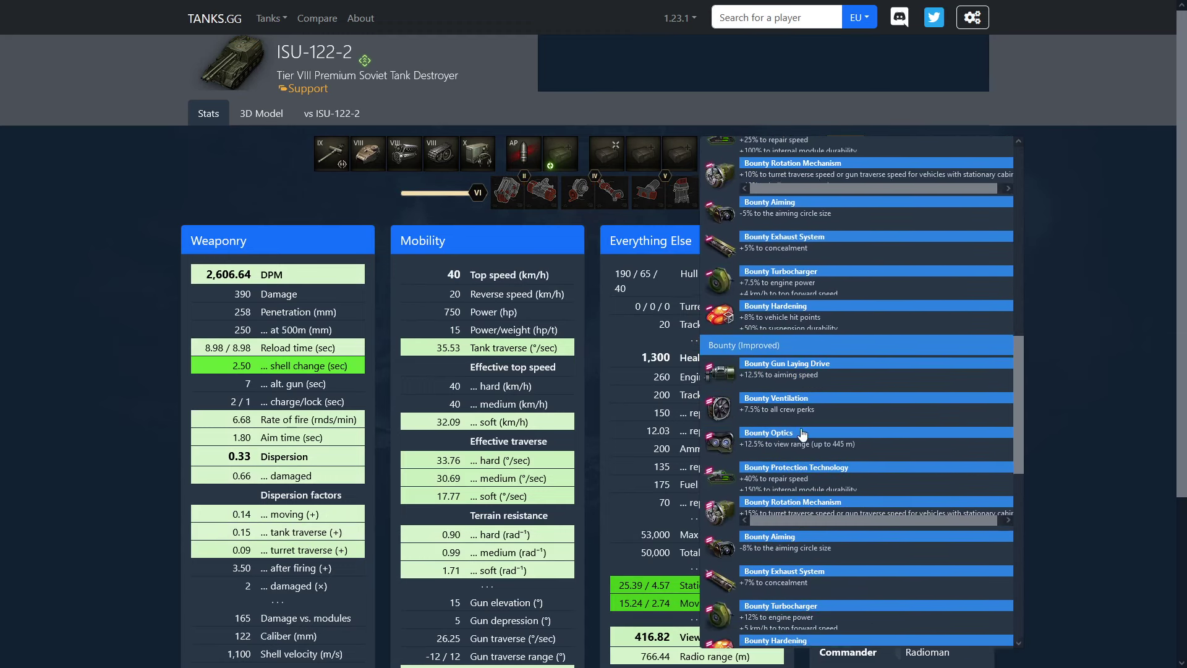
{"action": "scroll", "coordinate": [782, 404], "scroll_direction": "down", "scroll_amount": 2}
{"action": "left_click", "coordinate": [781, 403]}
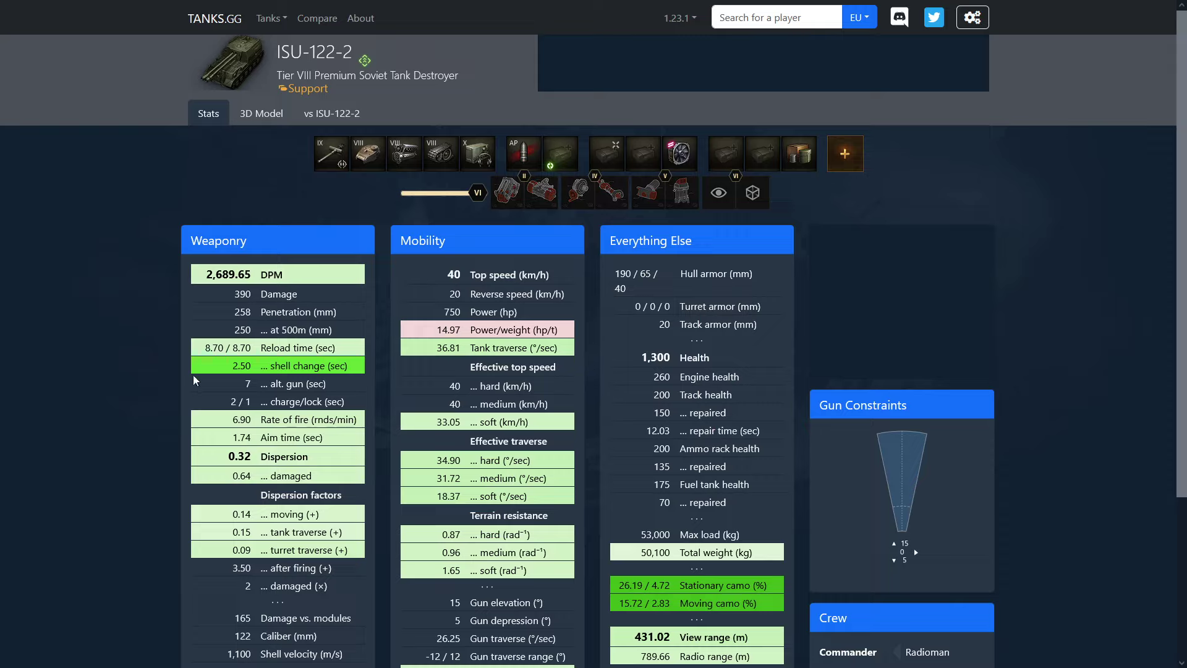
{"action": "double_click", "coordinate": [214, 348]}
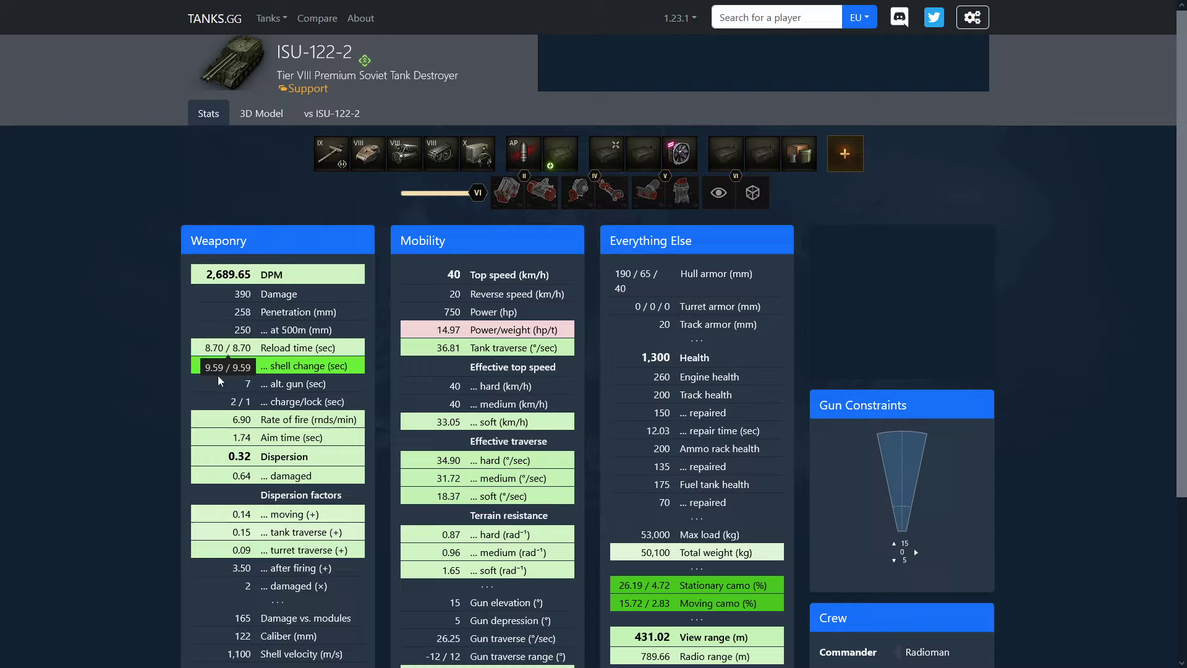
{"action": "double_click", "coordinate": [248, 384]}
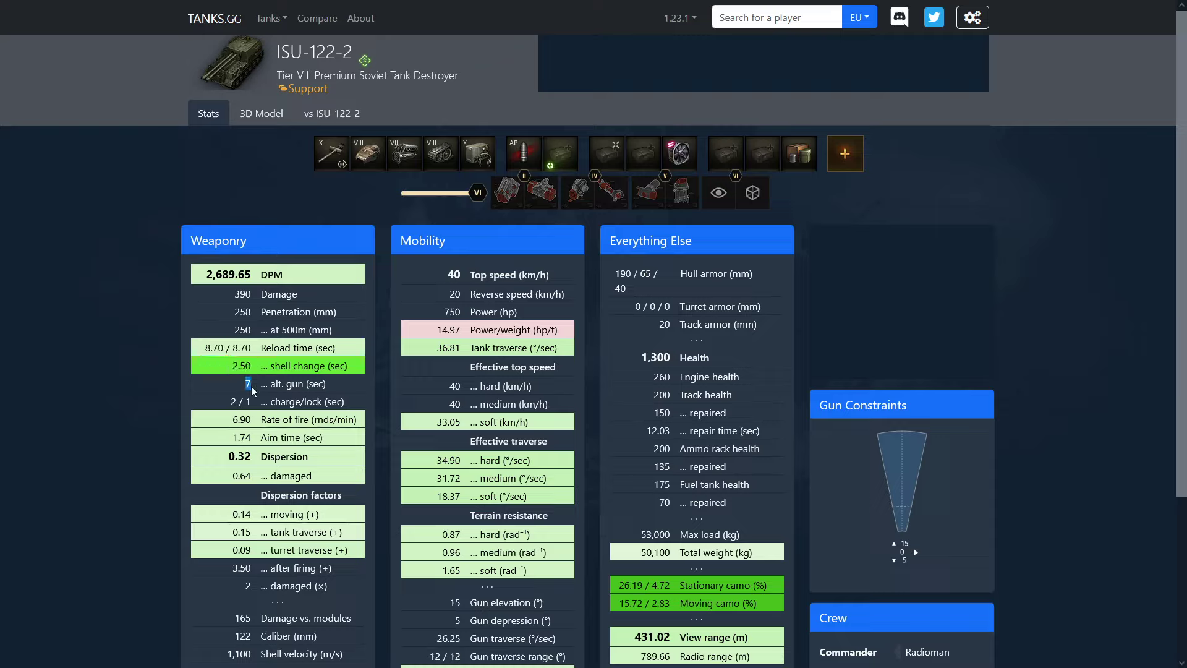
{"action": "left_click", "coordinate": [253, 390]}
{"action": "double_click", "coordinate": [242, 348]}
{"action": "left_click", "coordinate": [256, 353]}
{"action": "mouse_move", "coordinate": [229, 275]}
{"action": "double_click", "coordinate": [254, 276]}
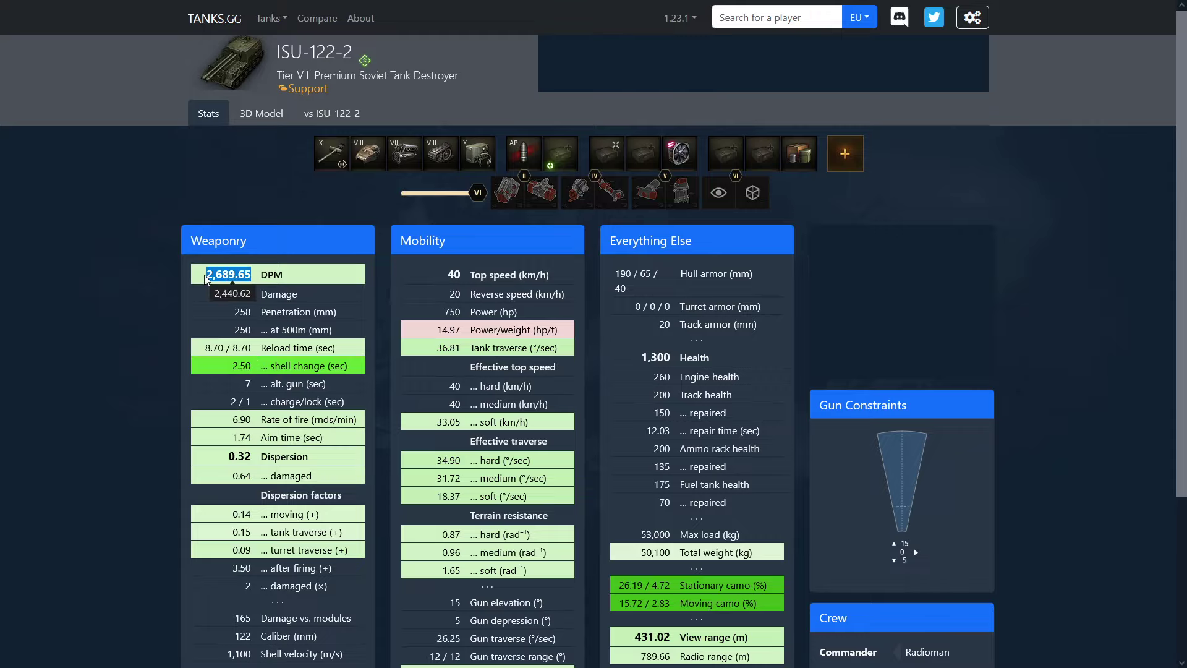
{"action": "left_click", "coordinate": [253, 275]}
{"action": "scroll", "coordinate": [181, 325], "scroll_direction": "down", "scroll_amount": 1}
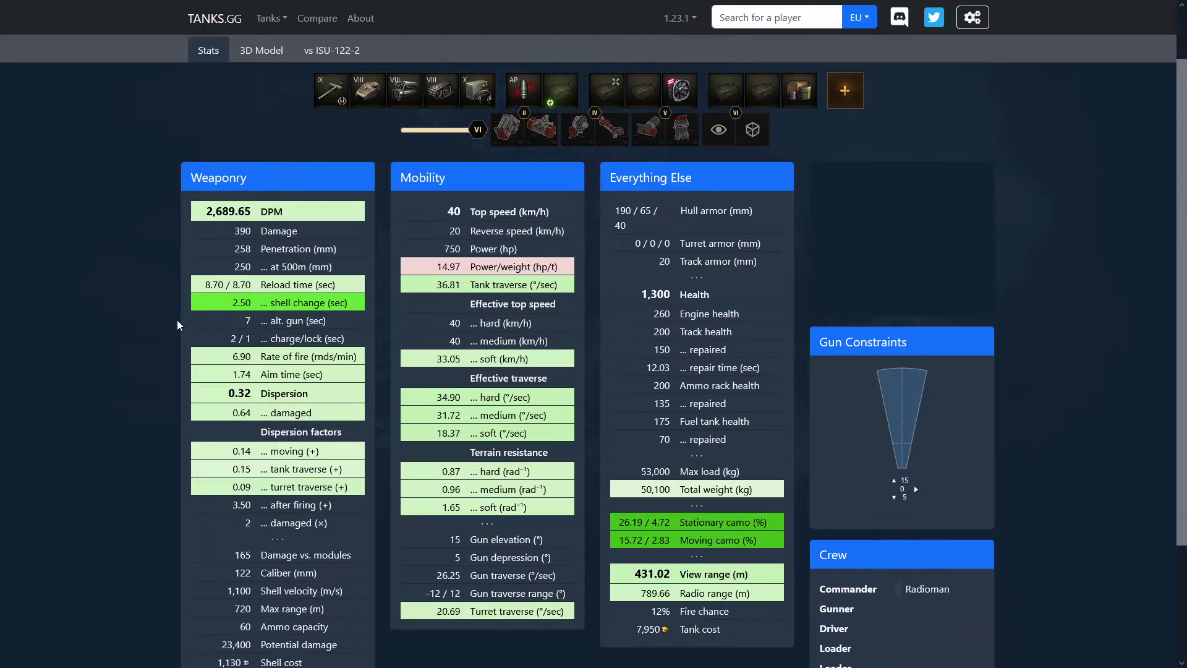
{"action": "scroll", "coordinate": [179, 325], "scroll_direction": "up", "scroll_amount": 1}
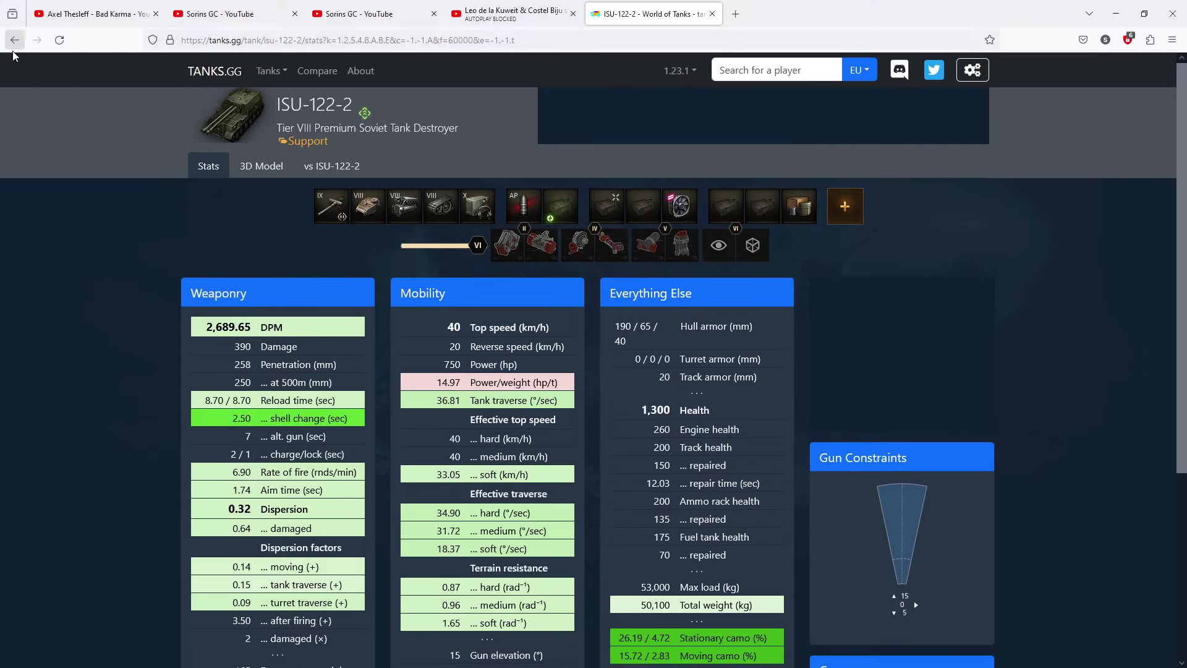
Step: Return to the TS-54 page and raise its crew to level VI
{"action": "left_click", "coordinate": [14, 40]}
{"action": "left_click", "coordinate": [13, 40]}
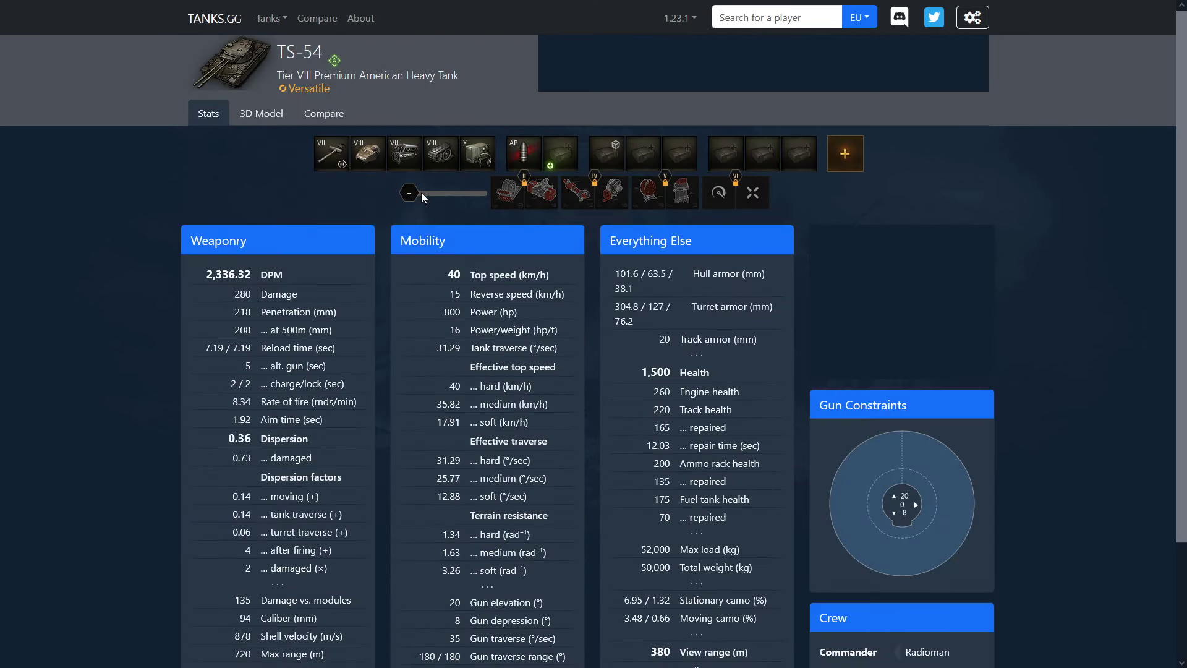
{"action": "left_click_drag", "start_coordinate": [413, 192], "coordinate": [496, 193]}
Step: Give TS-54 Brothers in Arms, Recon, Smooth Ride, Situational Awareness and Snap Shot
{"action": "left_click", "coordinate": [844, 153]}
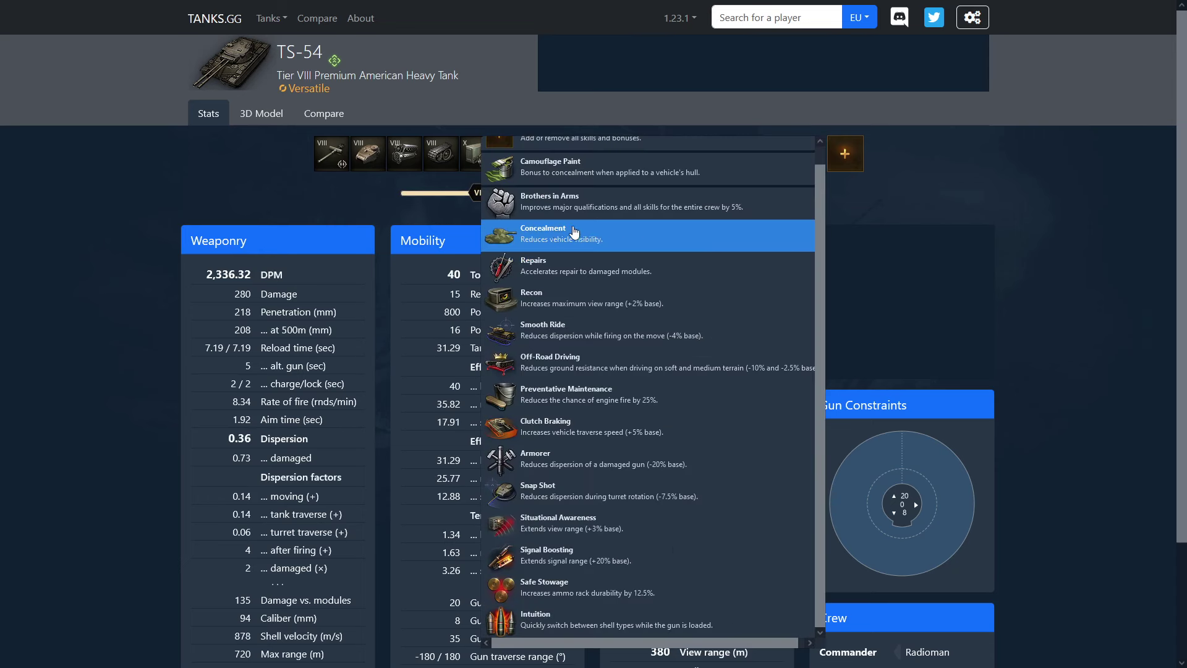
{"action": "left_click", "coordinate": [575, 202]}
{"action": "left_click", "coordinate": [603, 298]}
{"action": "left_click", "coordinate": [604, 332]}
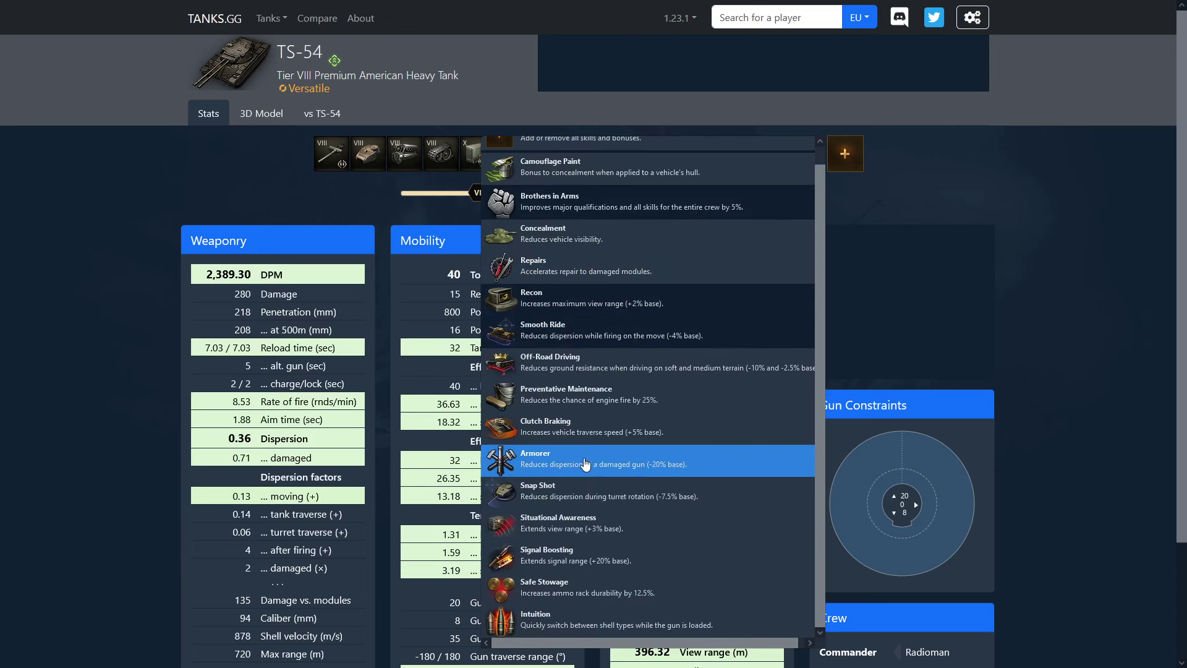
{"action": "left_click", "coordinate": [555, 527]}
{"action": "left_click", "coordinate": [557, 492]}
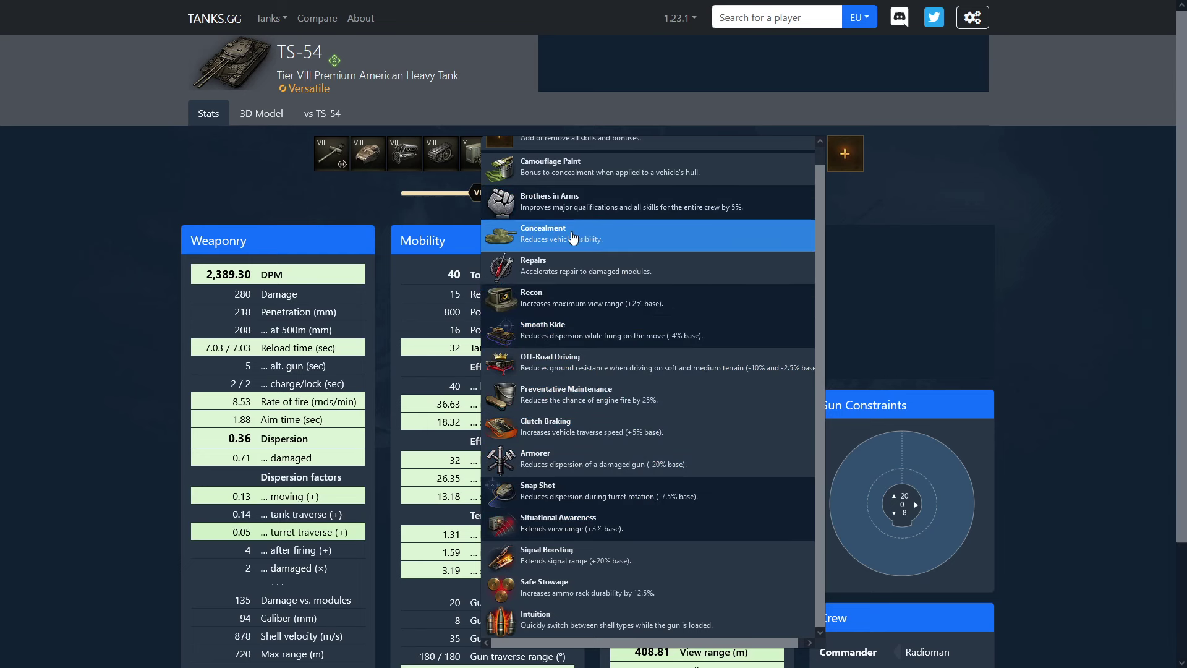
{"action": "left_click", "coordinate": [934, 235]}
Step: Equip TS-54 with Case of Cola and Bounty Ventilation, then leave fullscreen
{"action": "left_click", "coordinate": [798, 153]}
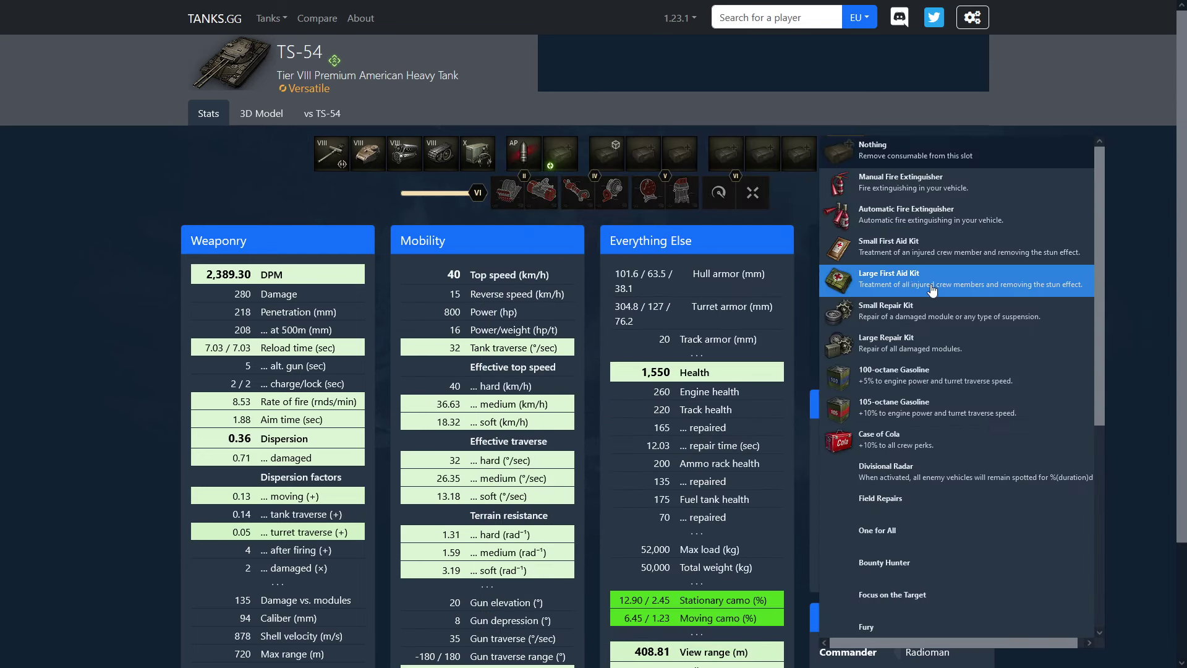
{"action": "left_click", "coordinate": [893, 440]}
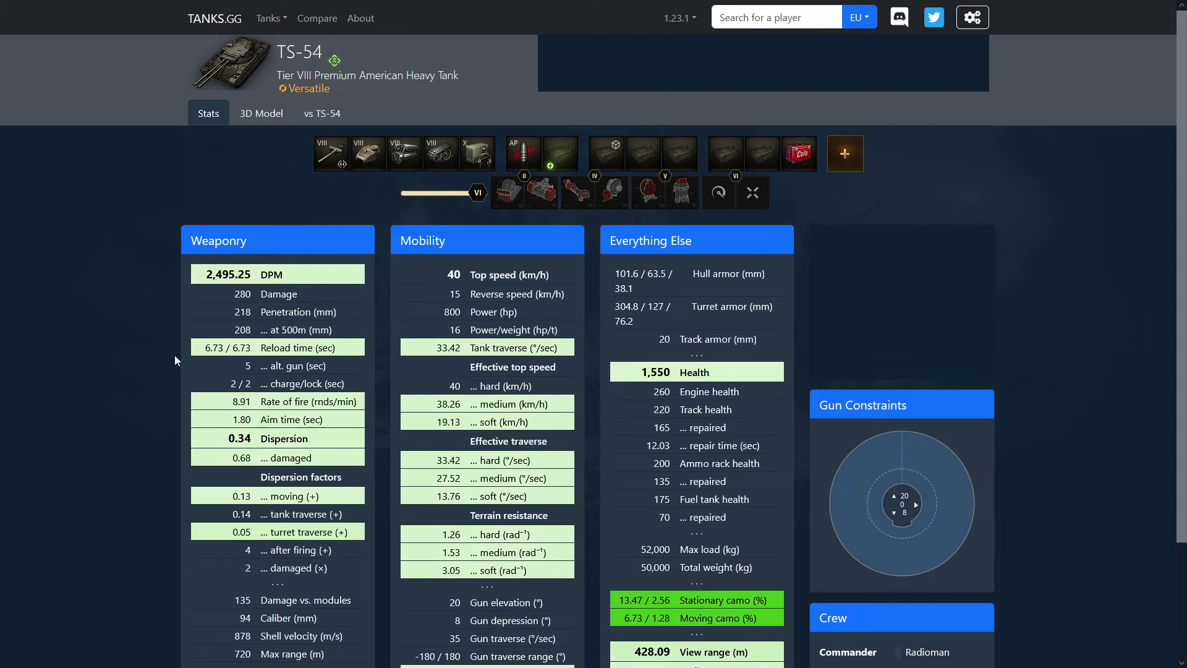
{"action": "left_click", "coordinate": [725, 155]}
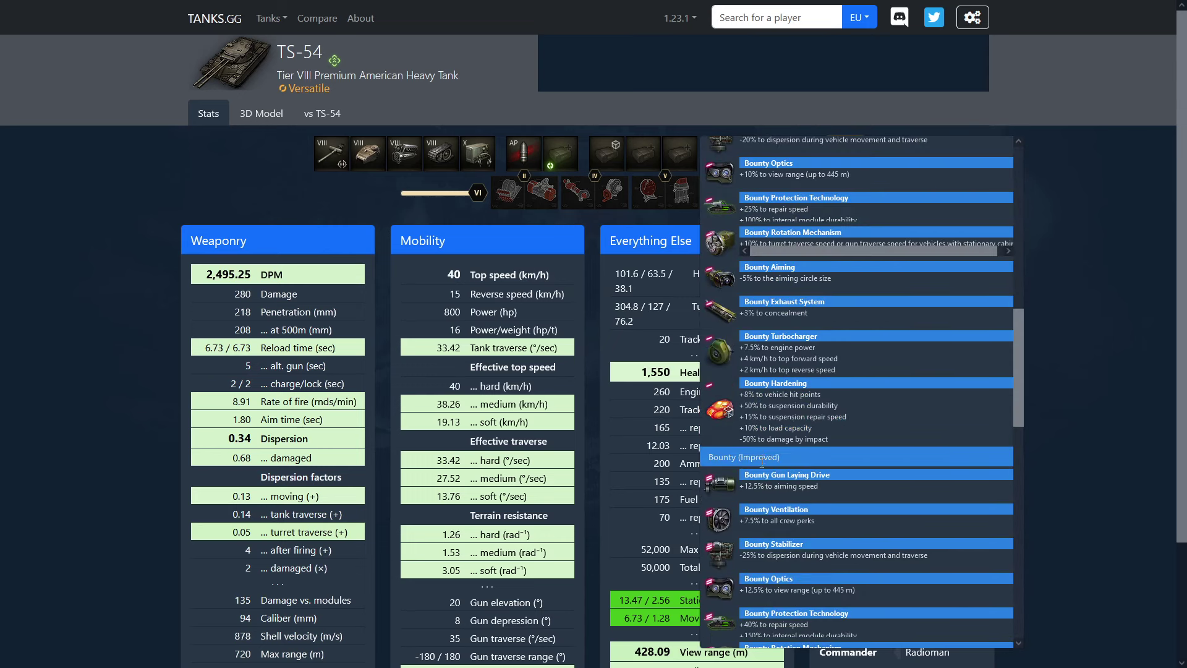
{"action": "left_click", "coordinate": [789, 467]}
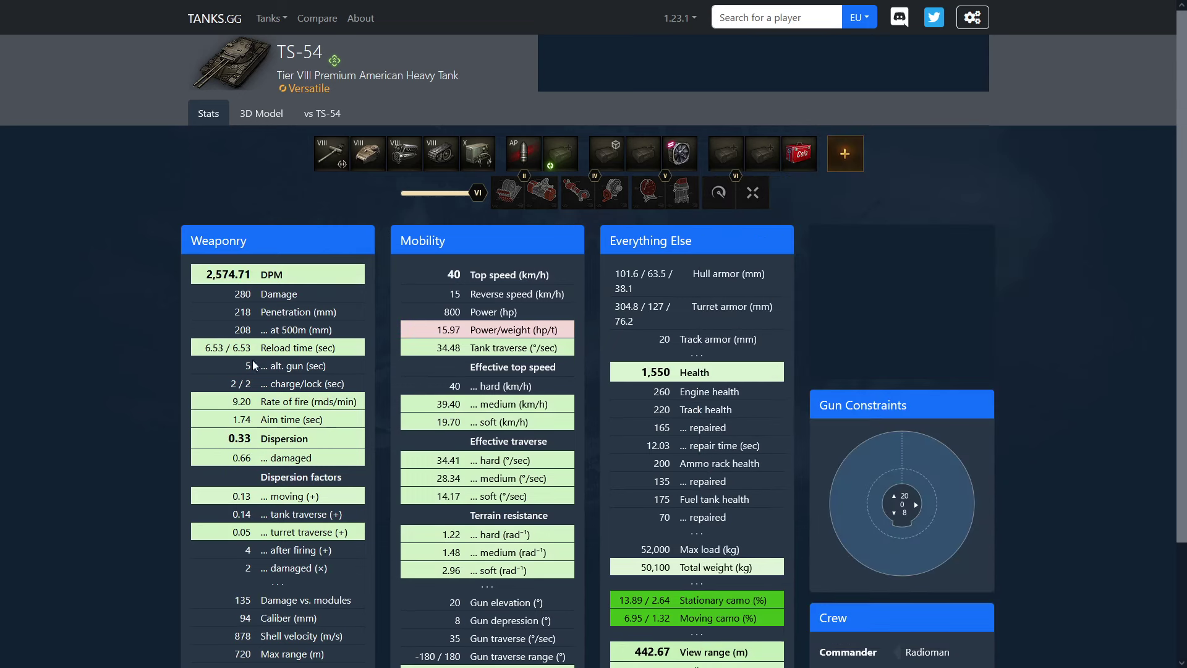
{"action": "key", "text": "F11"}
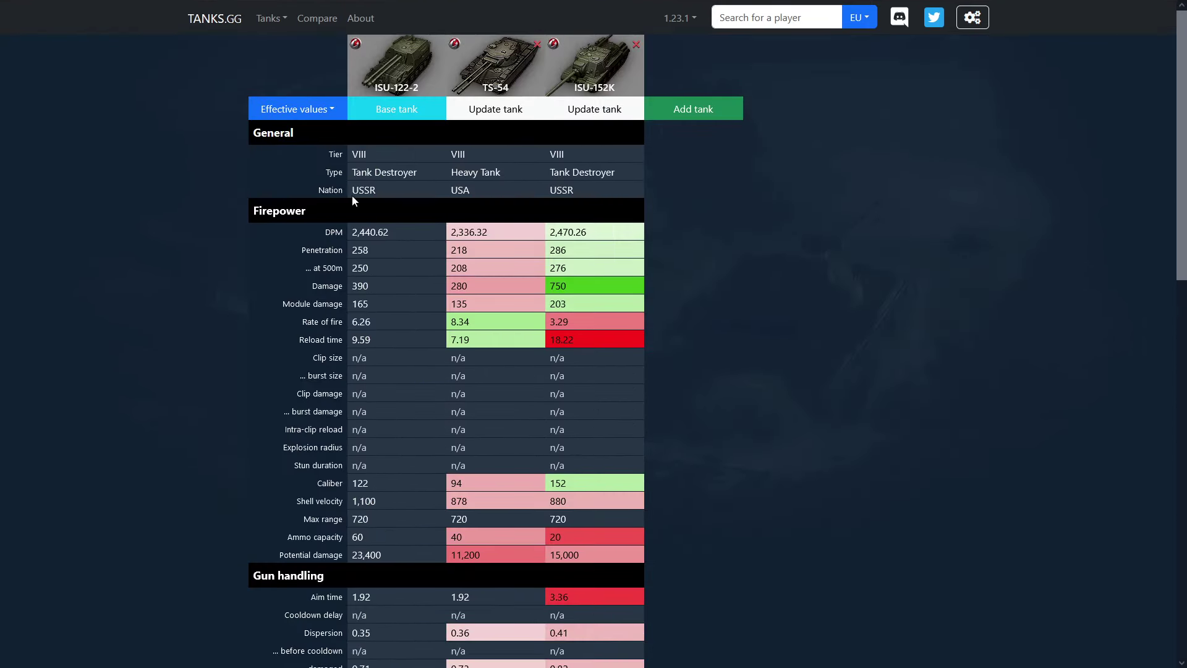
Step: On ISU-122-2, set crew level VI, add Snap Shot and another skill, and fit a consumable
{"action": "left_click", "coordinate": [396, 108]}
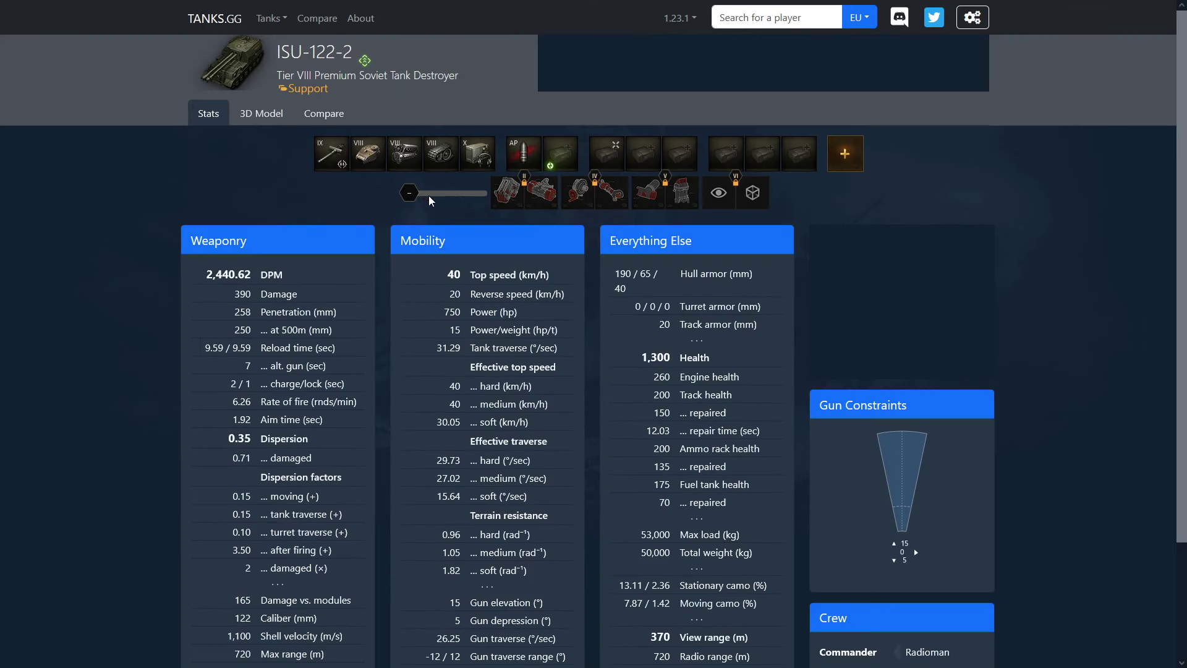
{"action": "left_click", "coordinate": [482, 192]}
{"action": "left_click", "coordinate": [844, 153]}
{"action": "left_click", "coordinate": [613, 202]}
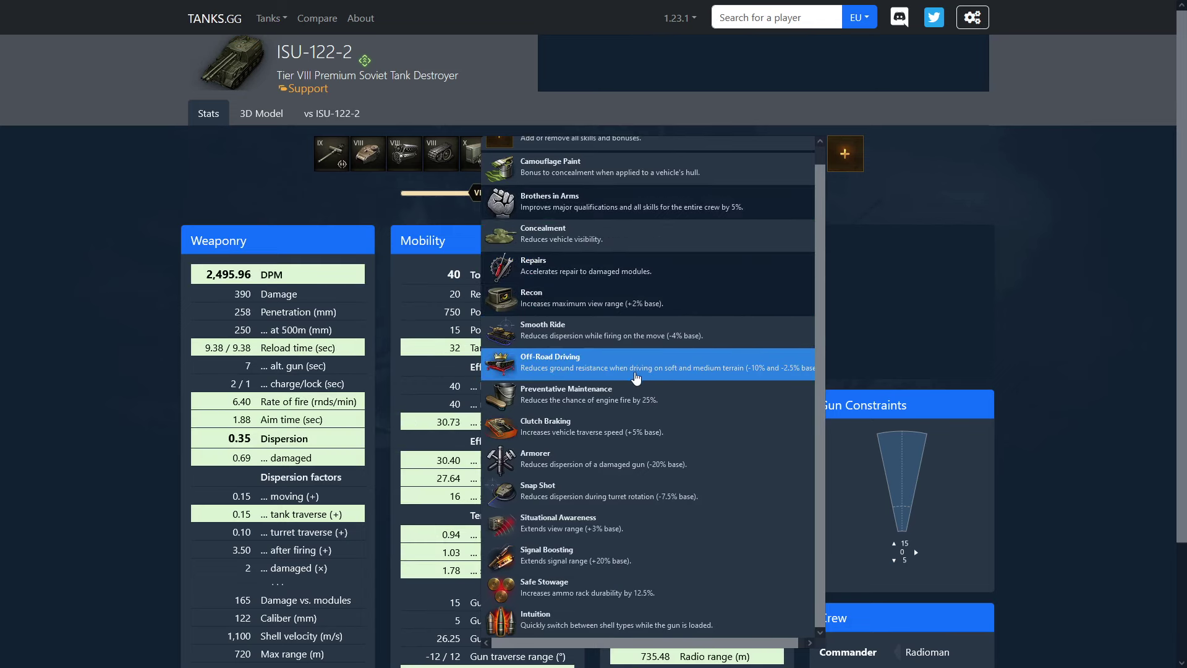
{"action": "left_click", "coordinate": [570, 499]}
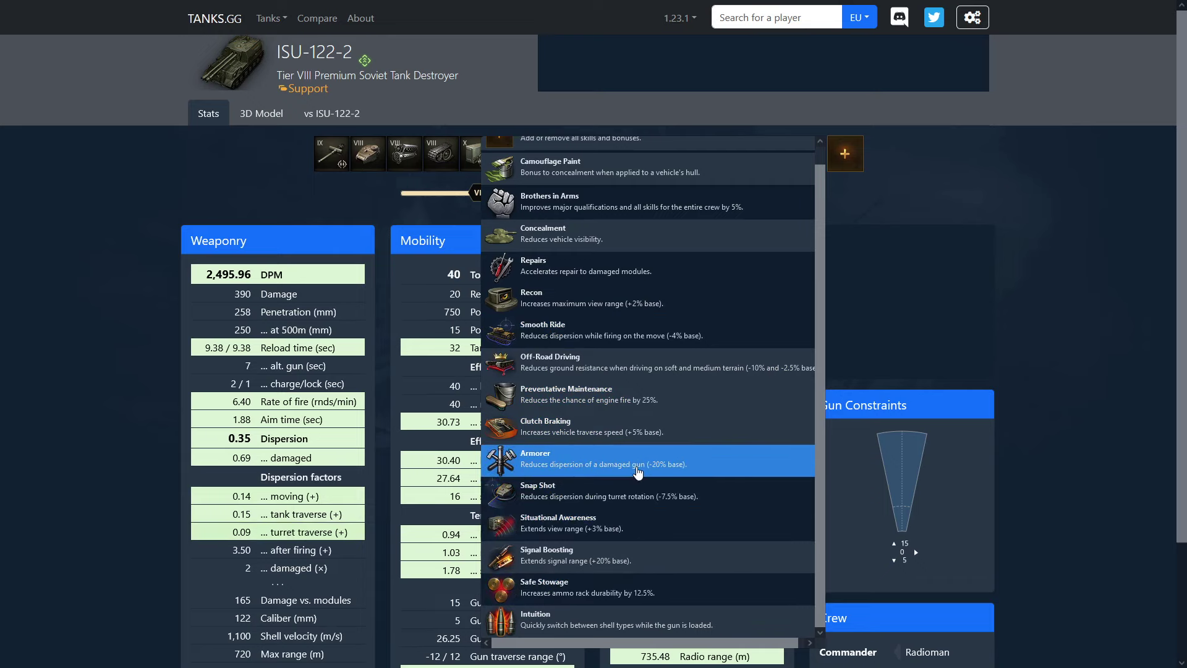
{"action": "left_click", "coordinate": [897, 380]}
{"action": "left_click", "coordinate": [800, 158]}
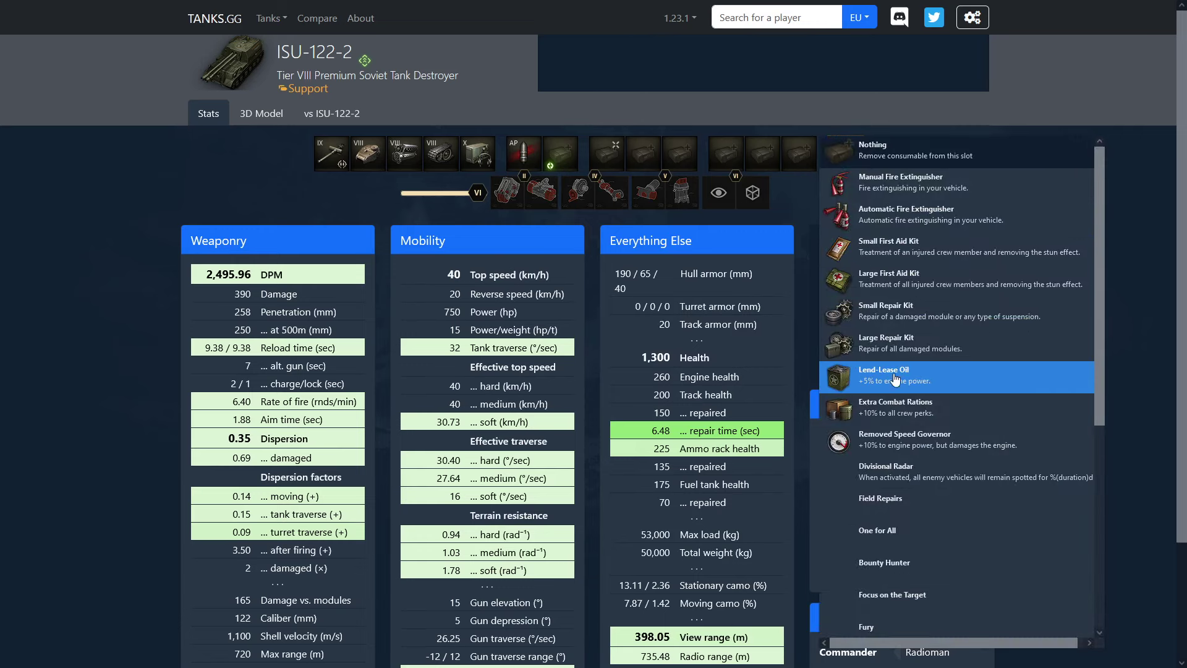
{"action": "left_click", "coordinate": [927, 410]}
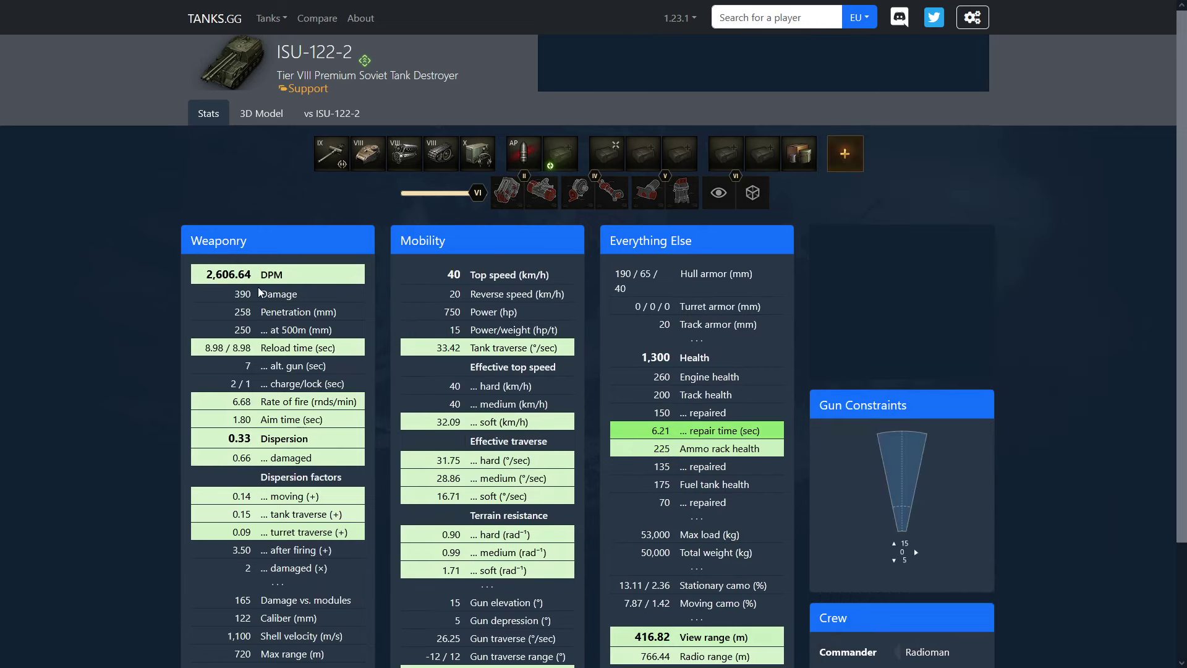
Step: Highlight the 2 and the 1 in ISU-122-2's charge/lock value for review
{"action": "double_click", "coordinate": [234, 384]}
{"action": "left_click", "coordinate": [234, 385]}
{"action": "double_click", "coordinate": [247, 383]}
{"action": "left_click", "coordinate": [249, 385]}
Step: Mount Bounty Ventilation, cutting the reload from 8.98 to 8.70 seconds
{"action": "left_click", "coordinate": [844, 162]}
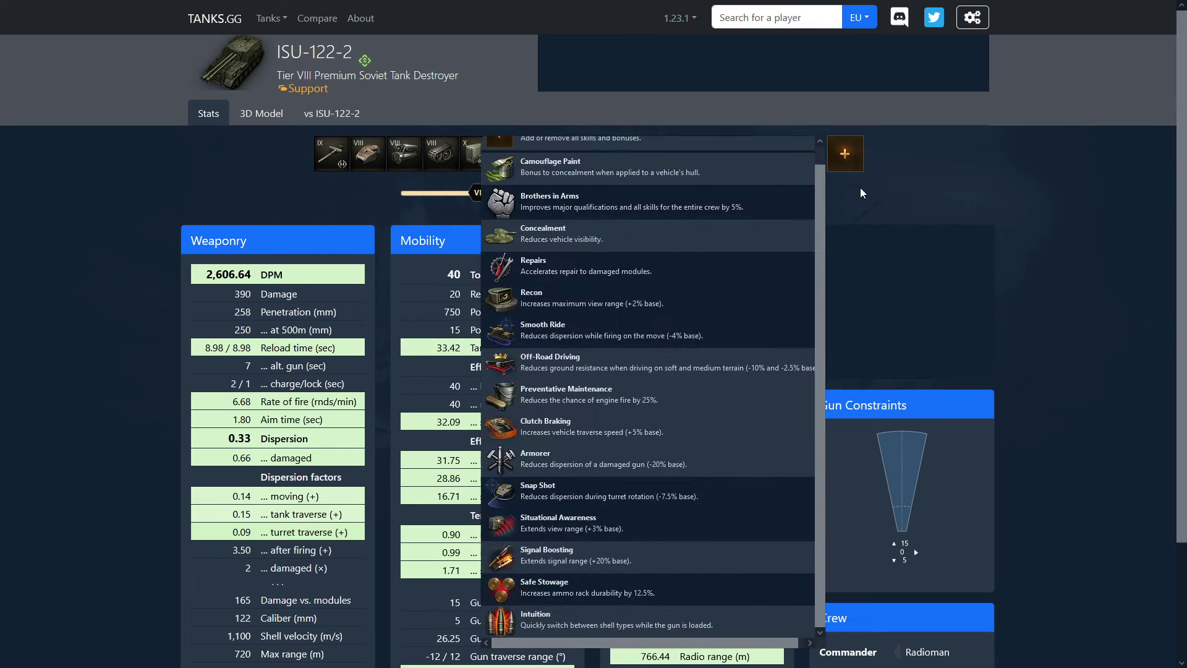
{"action": "left_click", "coordinate": [868, 194]}
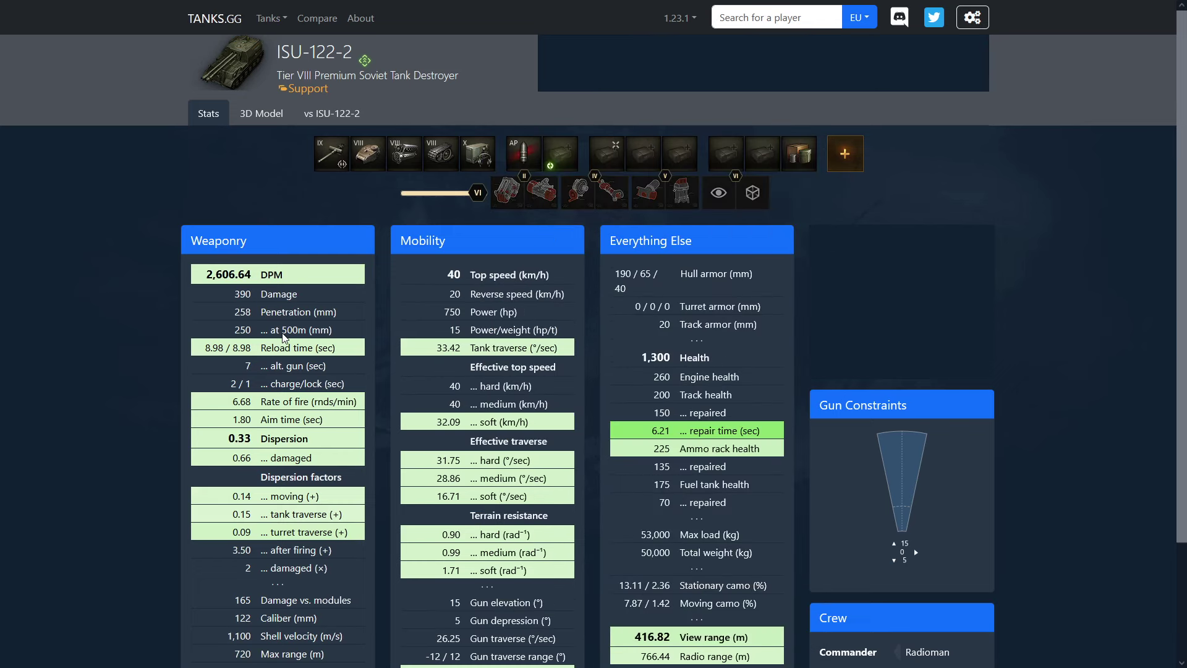
{"action": "mouse_move", "coordinate": [243, 366]}
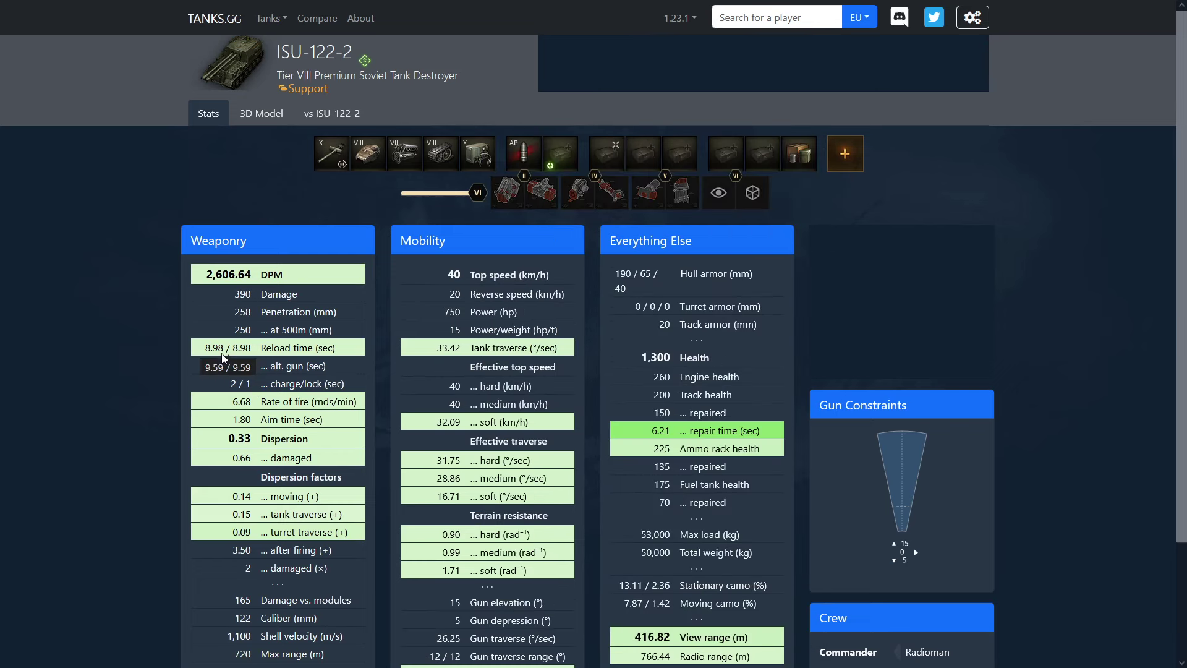
{"action": "left_click_drag", "start_coordinate": [226, 349], "coordinate": [205, 351]}
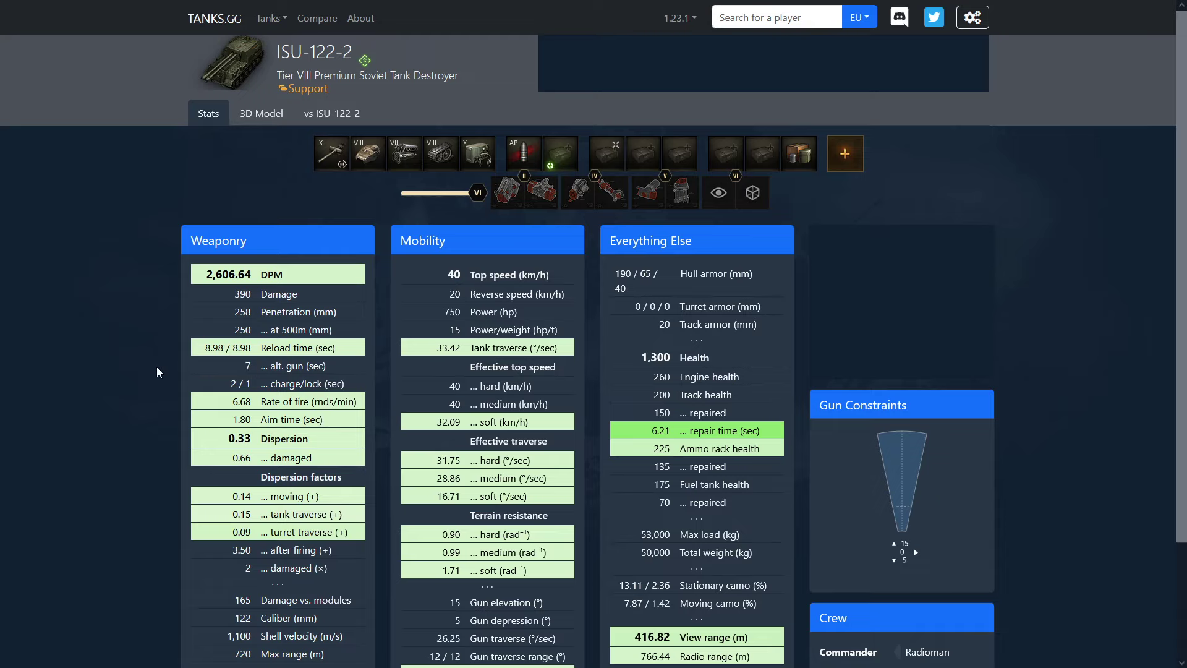
{"action": "left_click", "coordinate": [723, 154]}
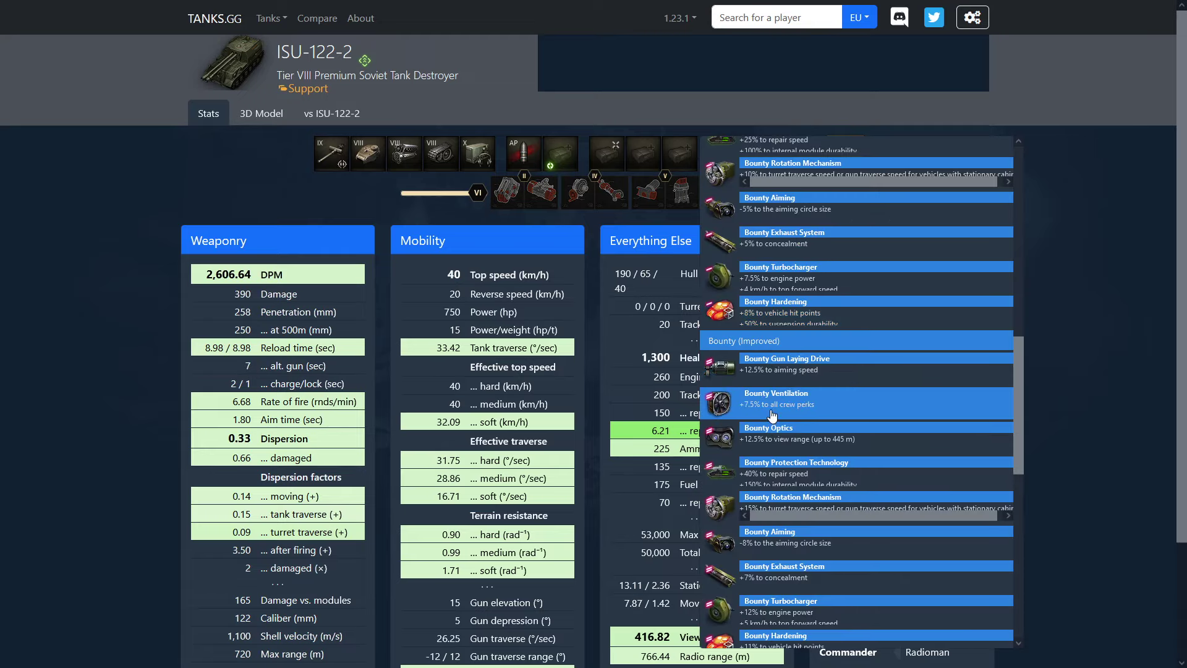
{"action": "left_click", "coordinate": [786, 398]}
{"action": "left_click_drag", "start_coordinate": [226, 348], "coordinate": [205, 349]}
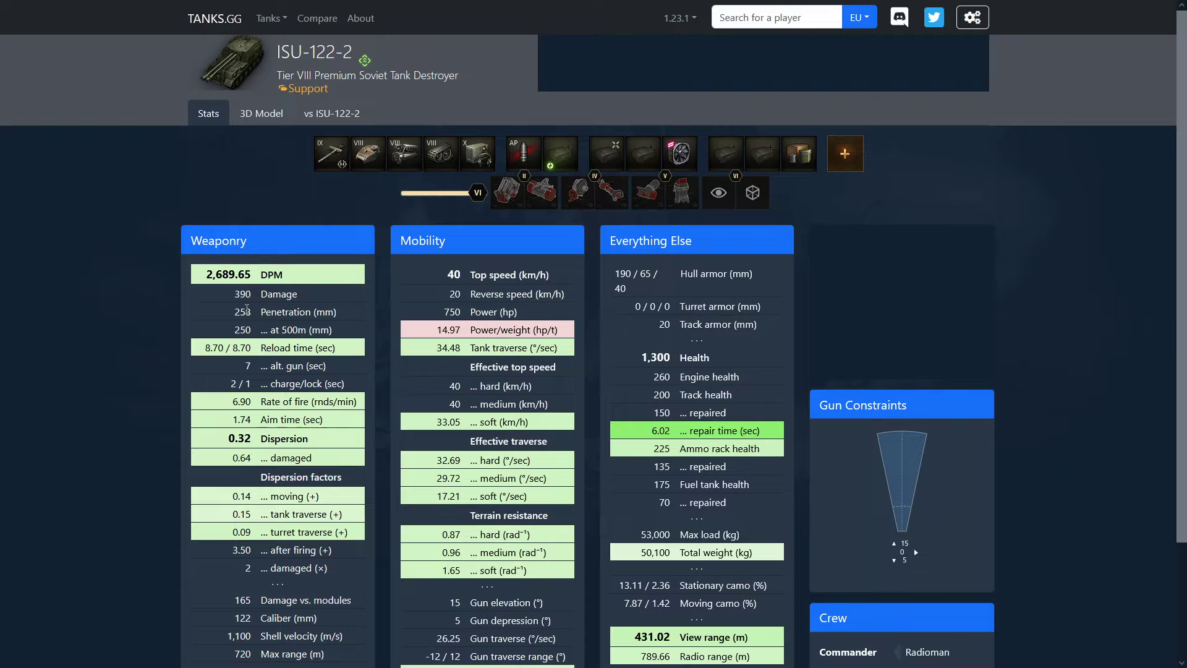
{"action": "scroll", "coordinate": [217, 380], "scroll_direction": "down", "scroll_amount": 1}
{"action": "scroll", "coordinate": [219, 379], "scroll_direction": "up", "scroll_amount": 1}
{"action": "scroll", "coordinate": [329, 411], "scroll_direction": "down", "scroll_amount": 1}
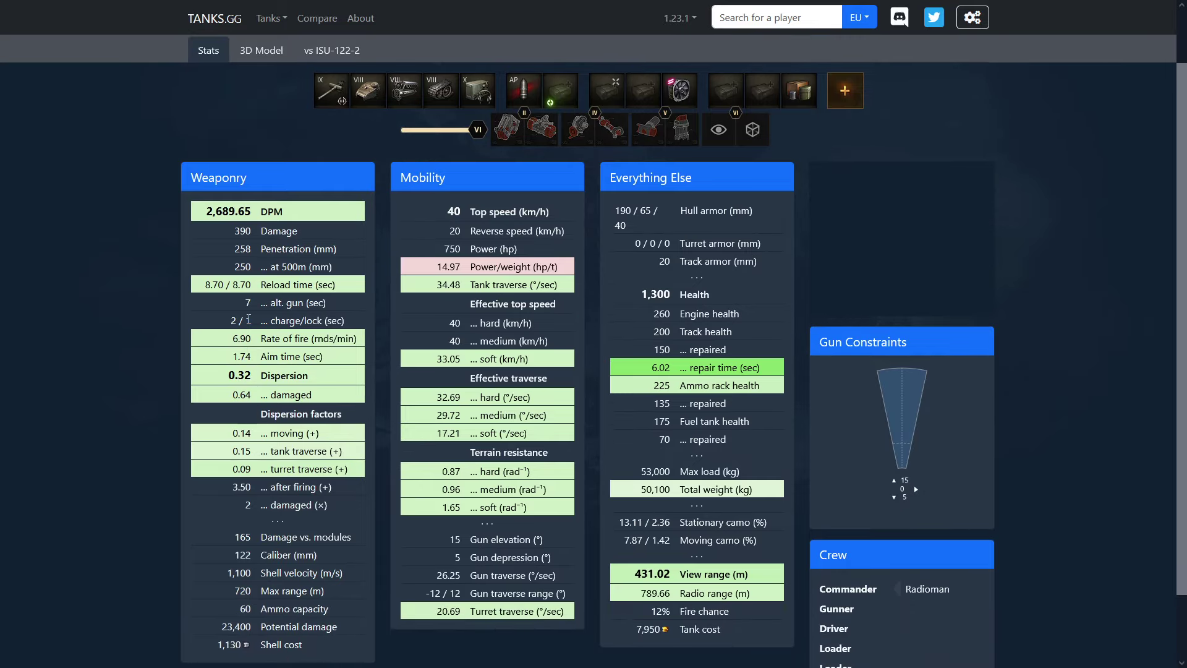
Step: Review the charge/lock value, the movement dispersion rows and the 0.32 dispersion
{"action": "double_click", "coordinate": [233, 322]}
{"action": "left_click_drag", "start_coordinate": [233, 433], "coordinate": [263, 471]}
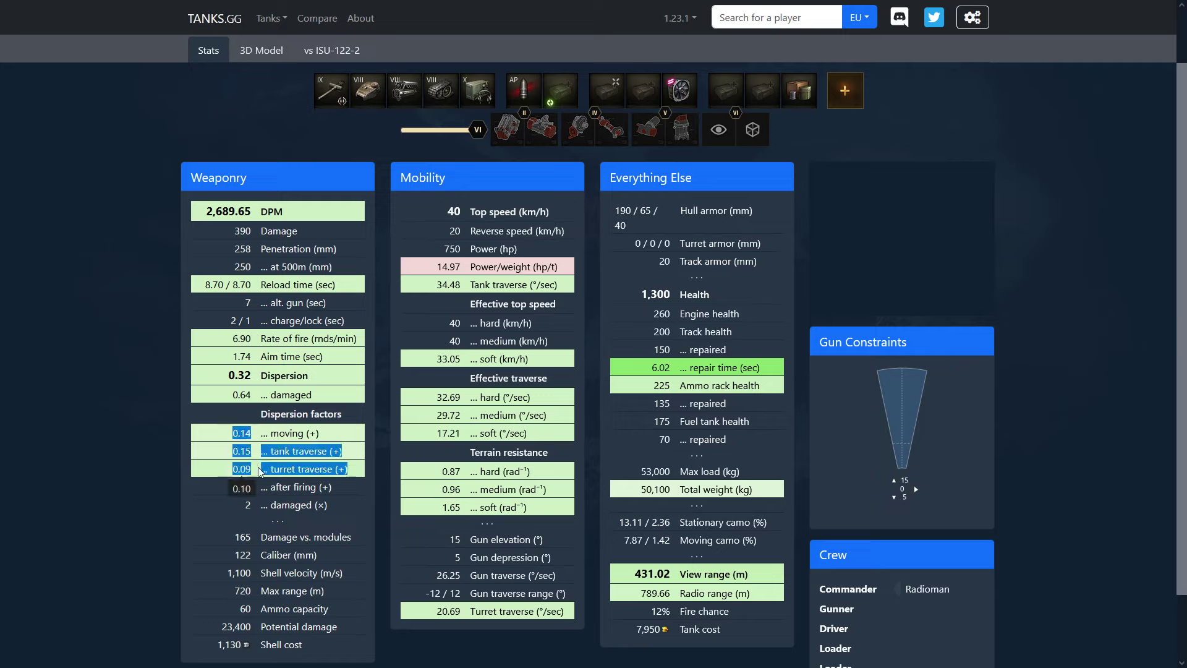
{"action": "left_click", "coordinate": [321, 455]}
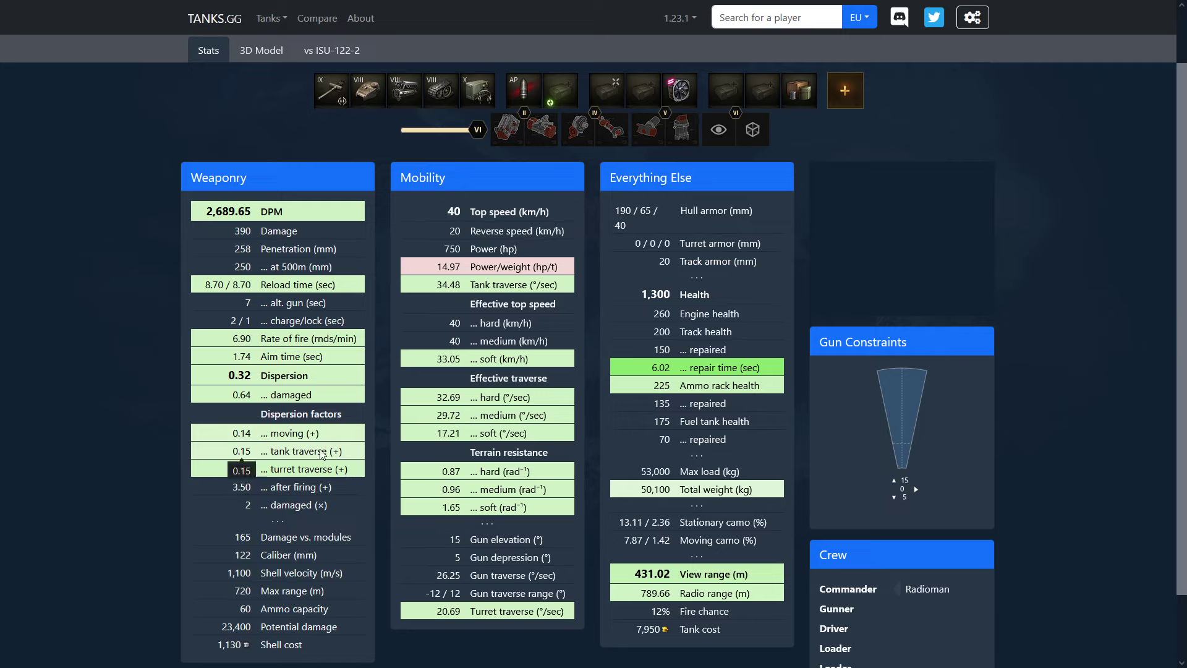
{"action": "scroll", "coordinate": [320, 453], "scroll_direction": "up", "scroll_amount": 2}
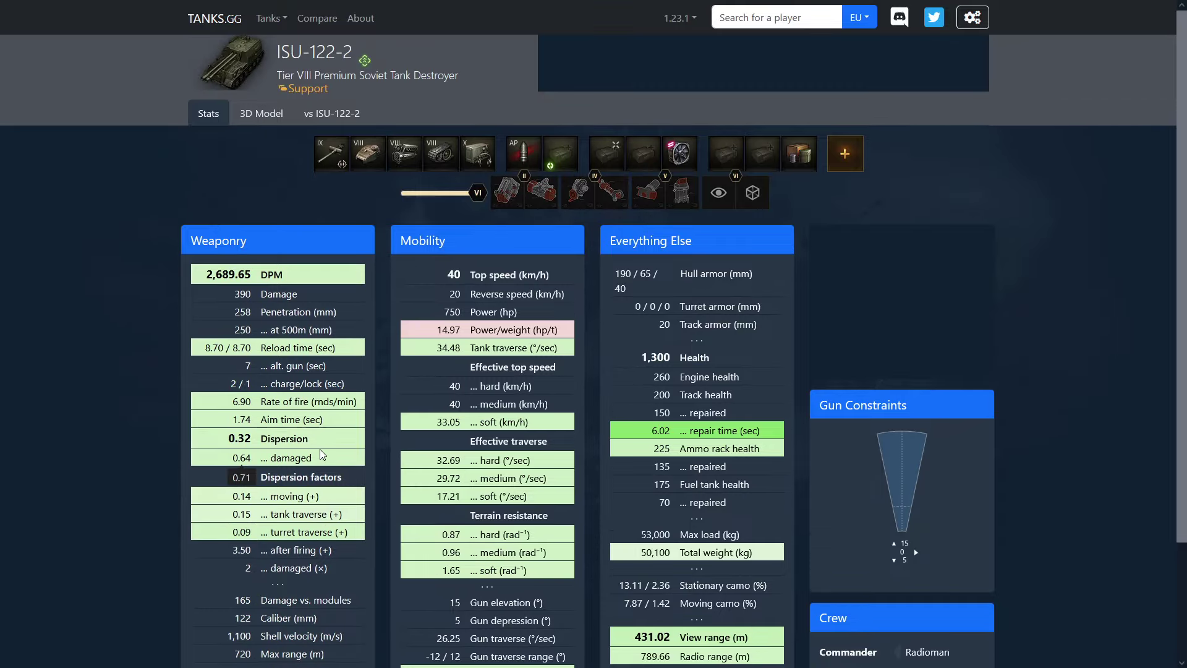
{"action": "left_click_drag", "start_coordinate": [252, 438], "coordinate": [231, 439]}
Step: Fit Improved Aiming (dispersion 0.30) and Improved Hardening in the remaining equipment slots
{"action": "left_click", "coordinate": [645, 192]}
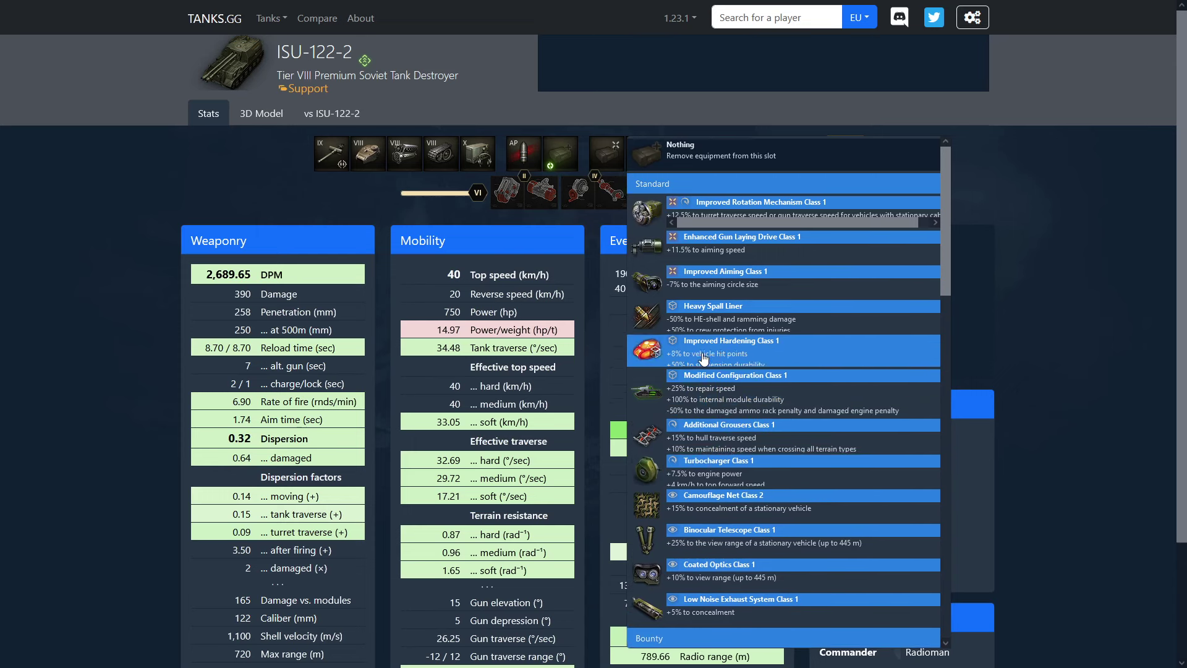
{"action": "left_click", "coordinate": [732, 381]}
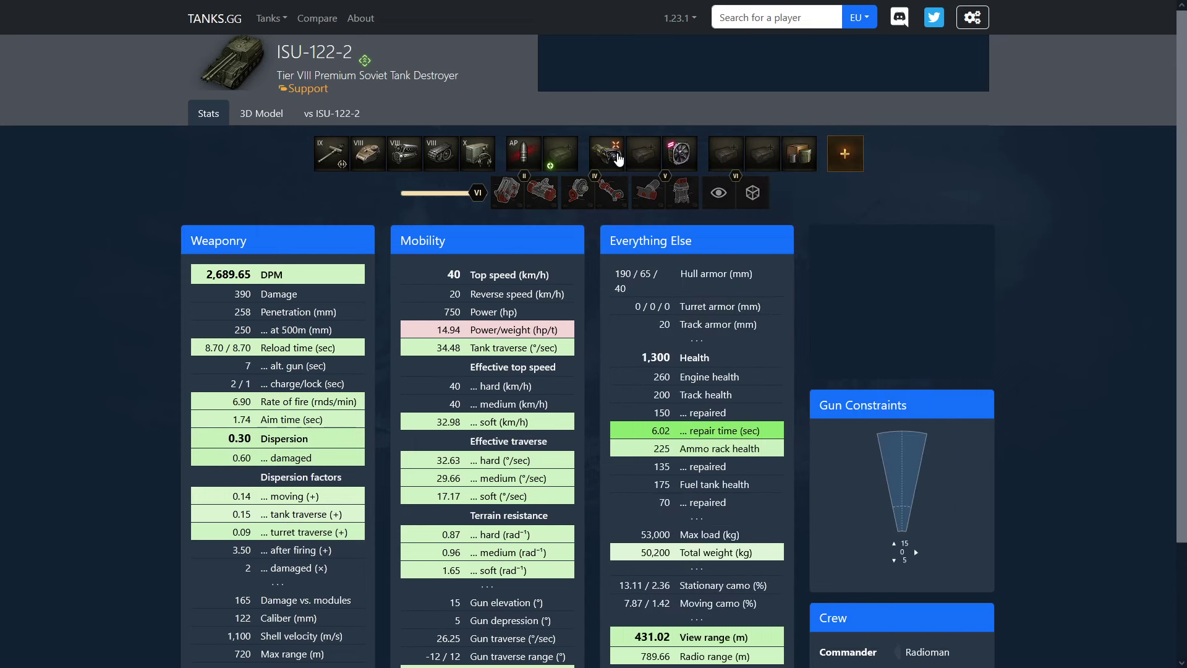
{"action": "left_click_drag", "start_coordinate": [253, 438], "coordinate": [223, 436]}
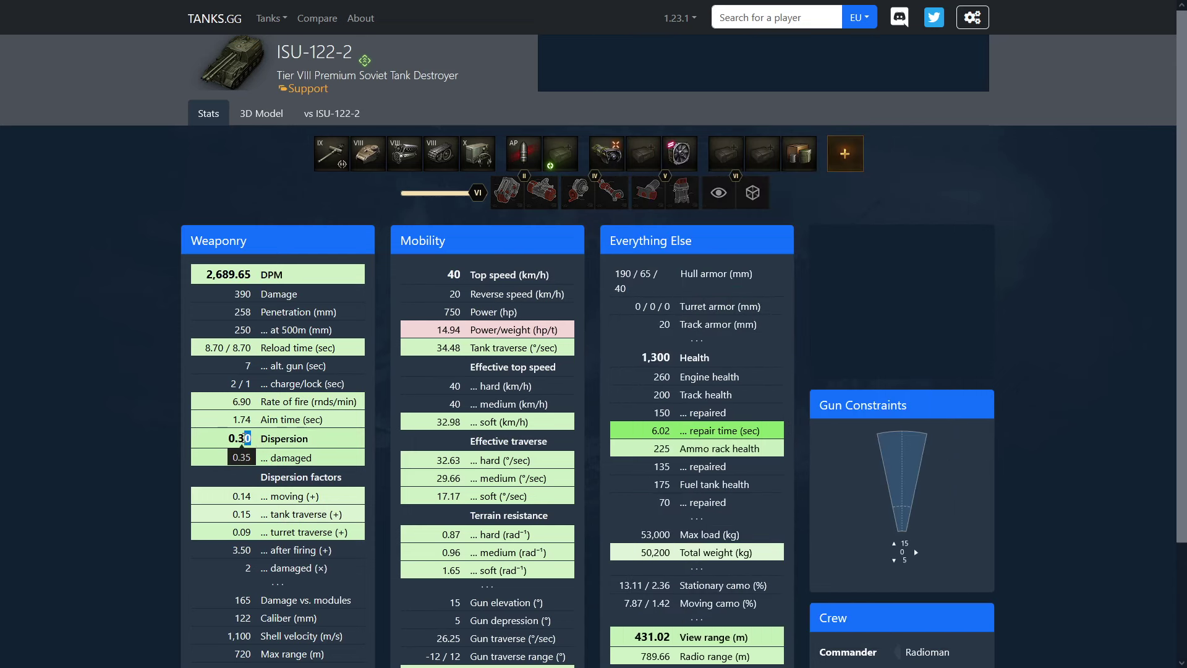
{"action": "left_click", "coordinate": [228, 438]}
{"action": "left_click", "coordinate": [645, 157]}
{"action": "scroll", "coordinate": [770, 371], "scroll_direction": "up", "scroll_amount": 1}
{"action": "left_click", "coordinate": [771, 307]}
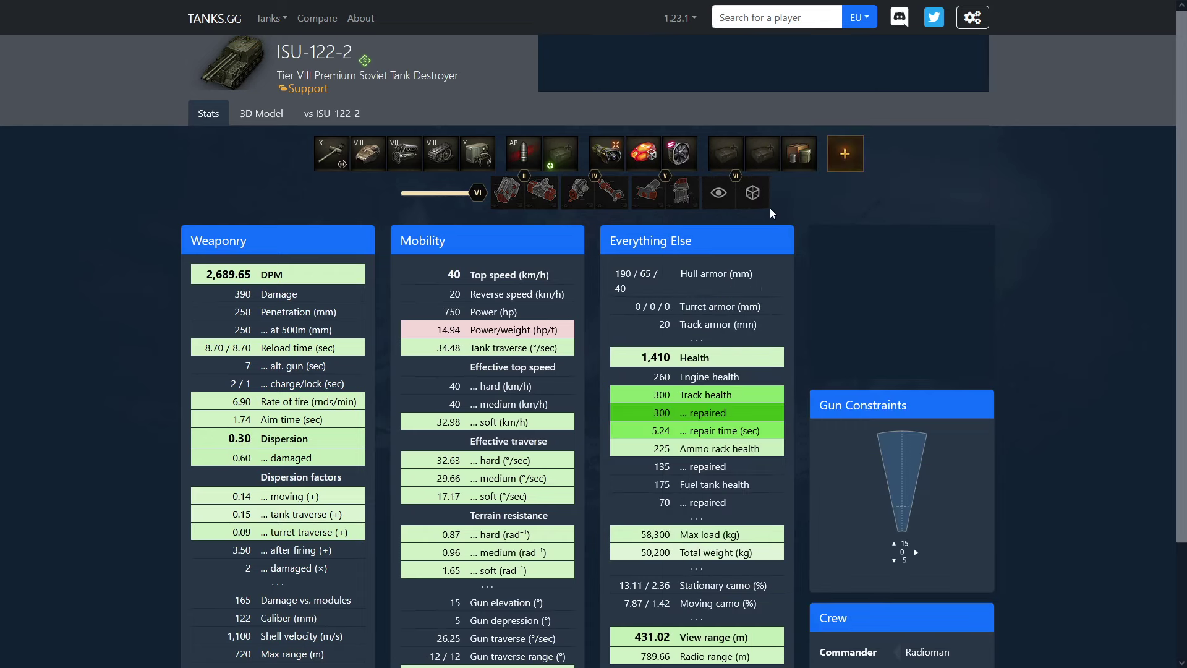
Step: Choose Survivability, Right-Angle Periscope, Parallax Adjustment and Reinforced Suspension field modifications
{"action": "left_click", "coordinate": [753, 193]}
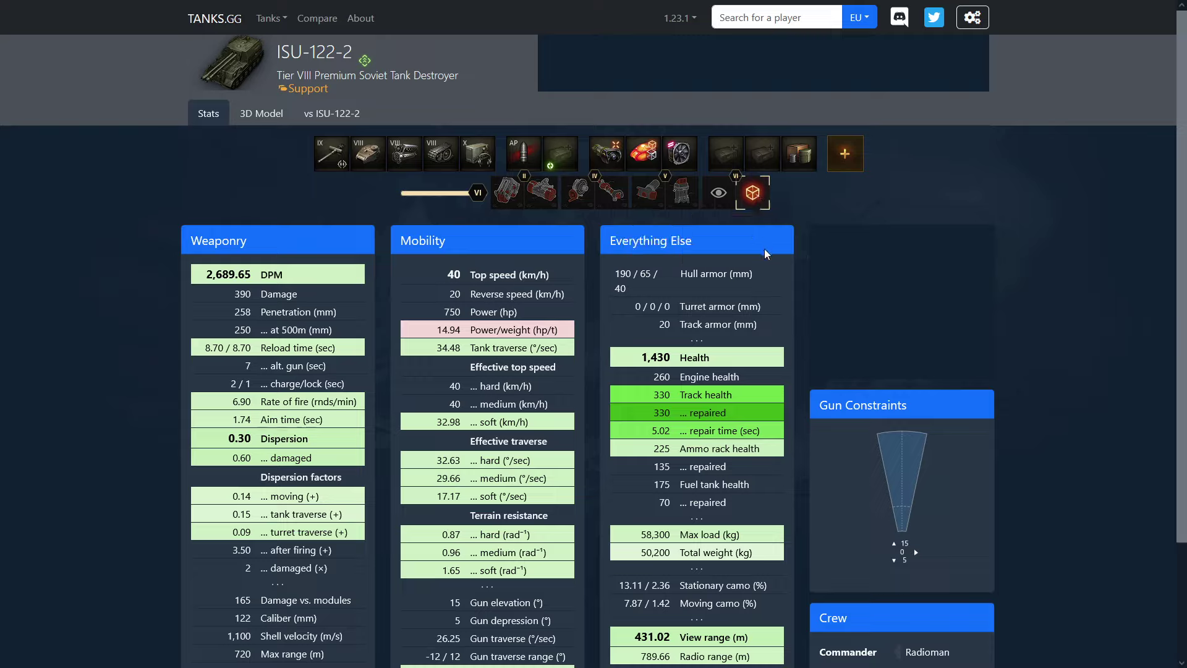
{"action": "left_click", "coordinate": [674, 199]}
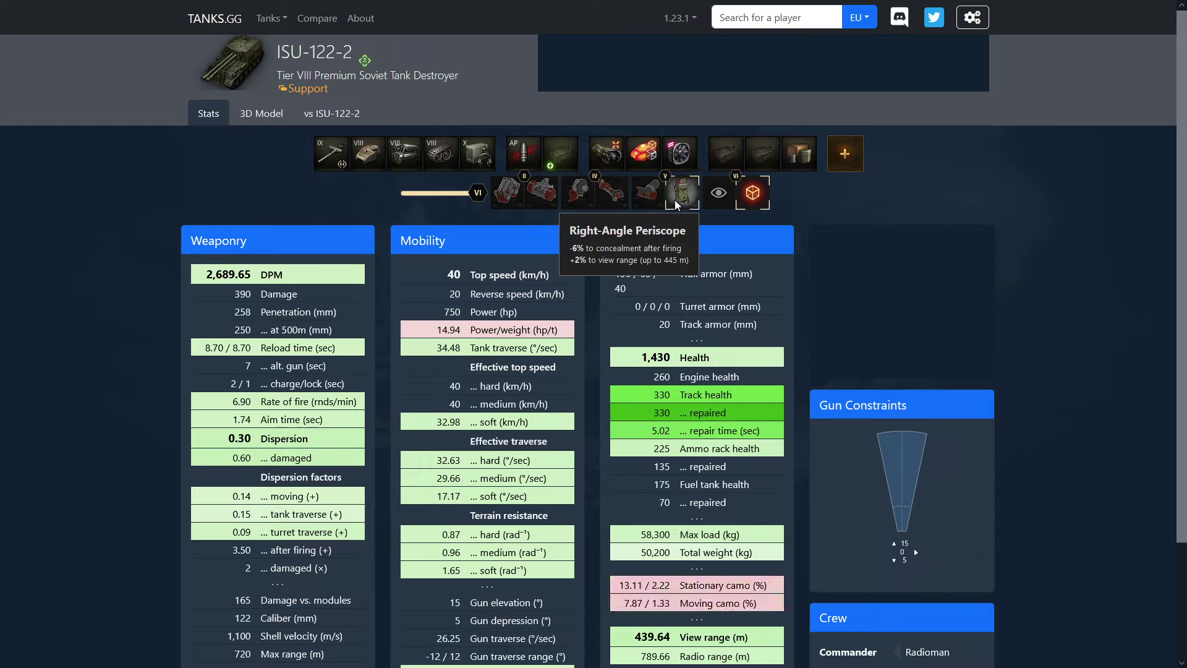
{"action": "left_click", "coordinate": [617, 201]}
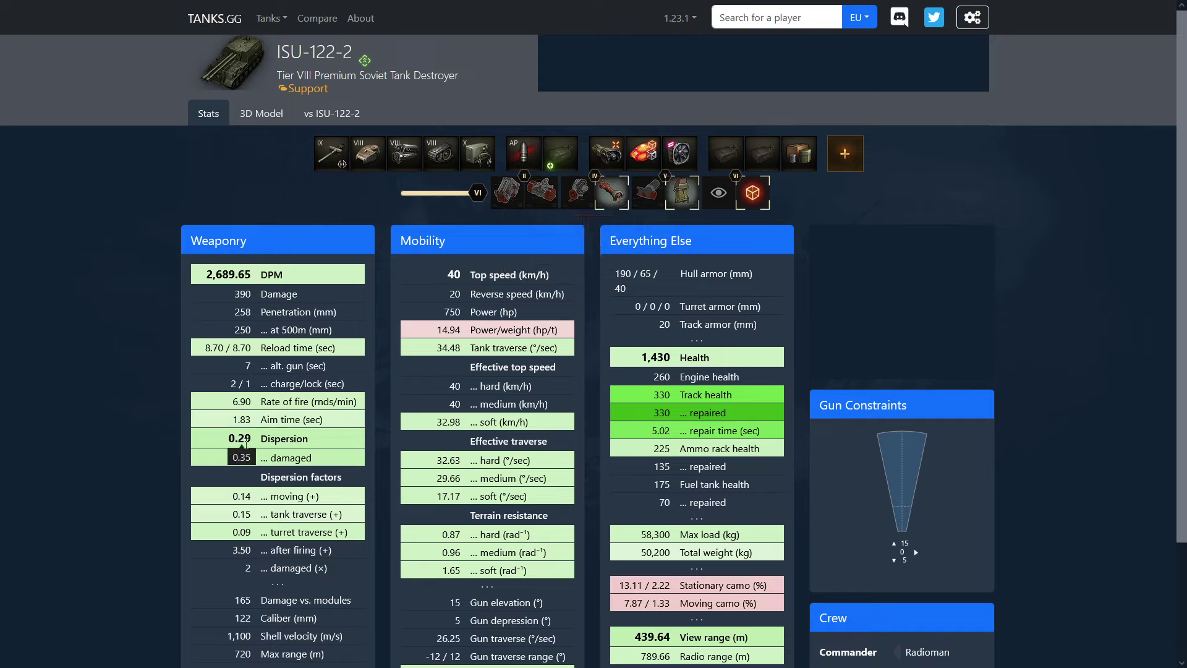
{"action": "left_click", "coordinate": [522, 193]}
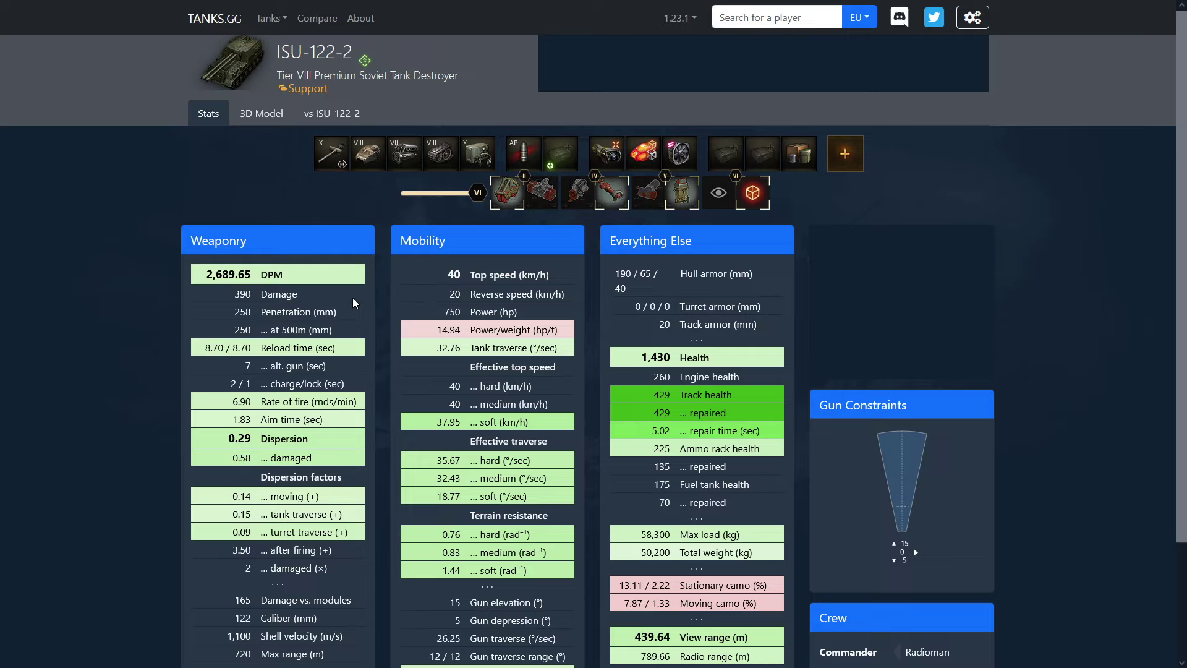
Step: Fit Bounty Ventilation in the equipment slot, giving 2,689.65 DPM and 439.64 m view range
{"action": "left_click", "coordinate": [719, 193]}
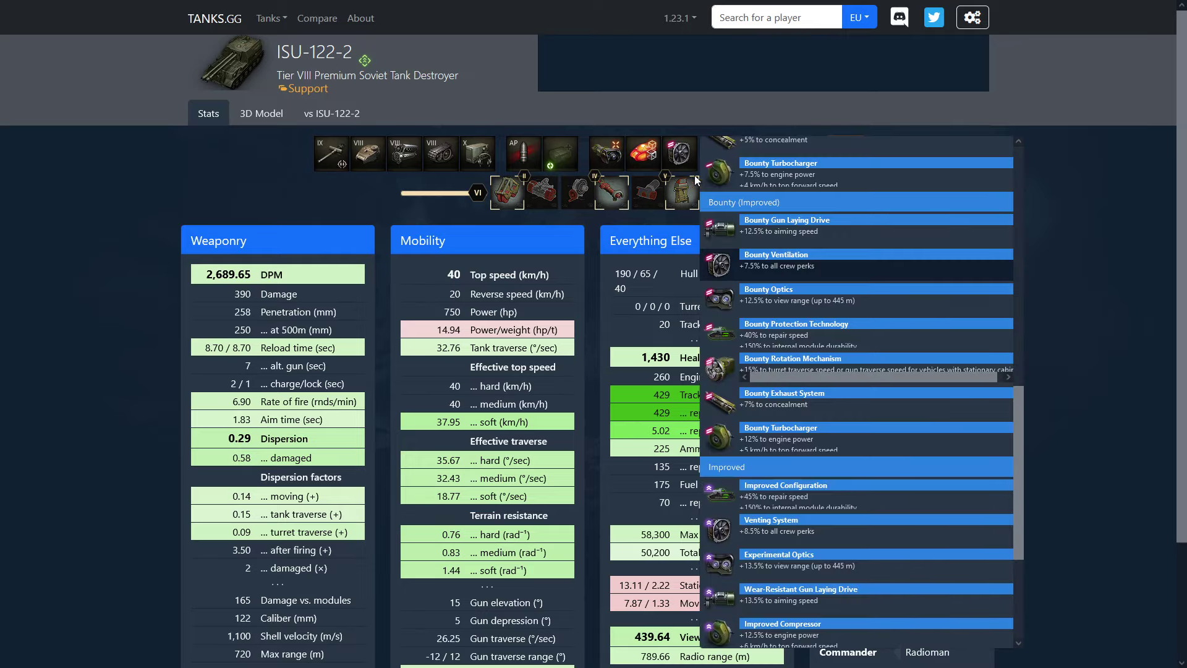
{"action": "scroll", "coordinate": [833, 371], "scroll_direction": "down", "scroll_amount": 3}
{"action": "scroll", "coordinate": [833, 372], "scroll_direction": "up", "scroll_amount": 2}
{"action": "left_click", "coordinate": [833, 454]}
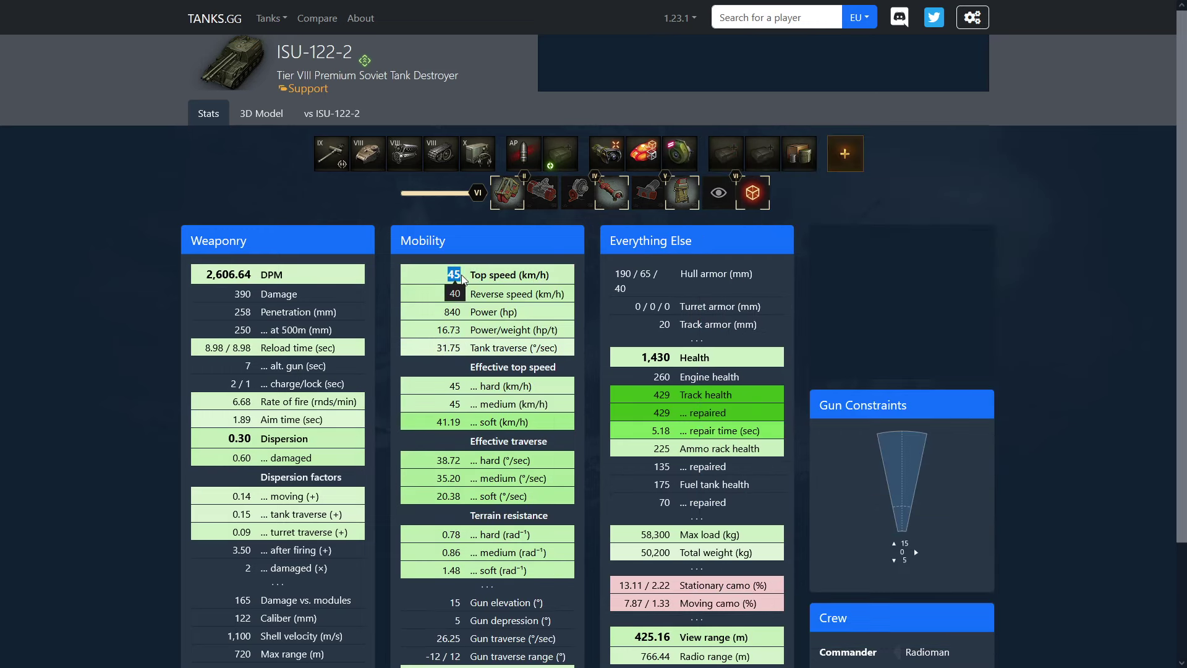
{"action": "left_click", "coordinate": [682, 158]}
{"action": "scroll", "coordinate": [853, 372], "scroll_direction": "down", "scroll_amount": 5}
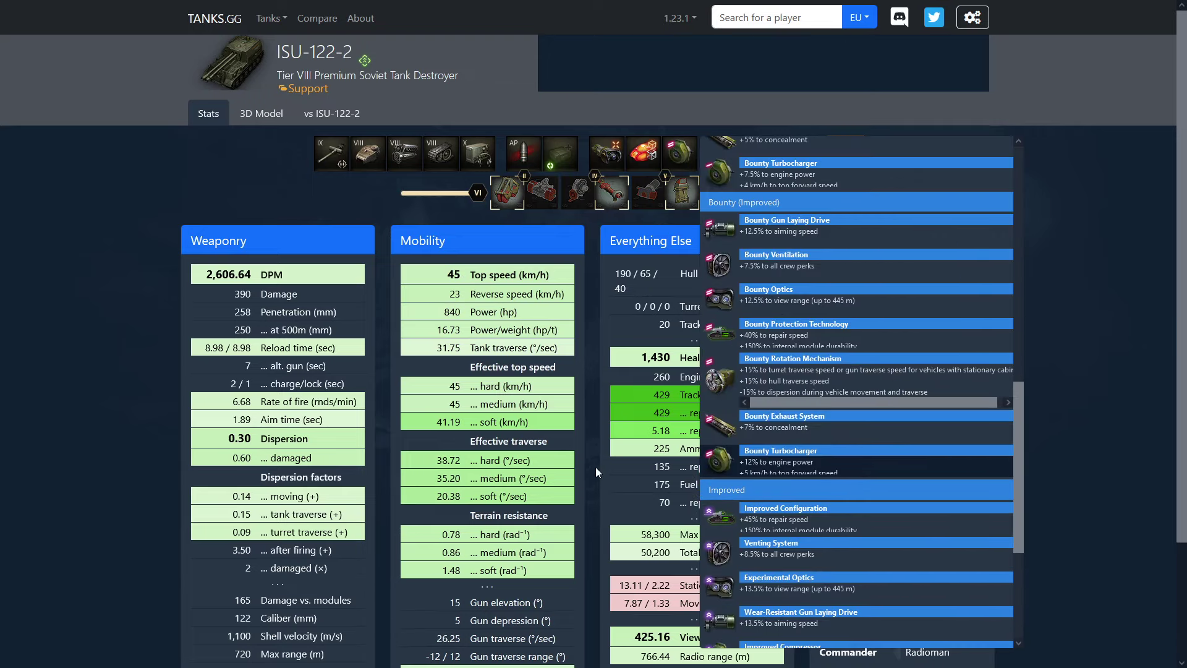
{"action": "left_click", "coordinate": [596, 467]}
{"action": "scroll", "coordinate": [595, 466], "scroll_direction": "down", "scroll_amount": 3}
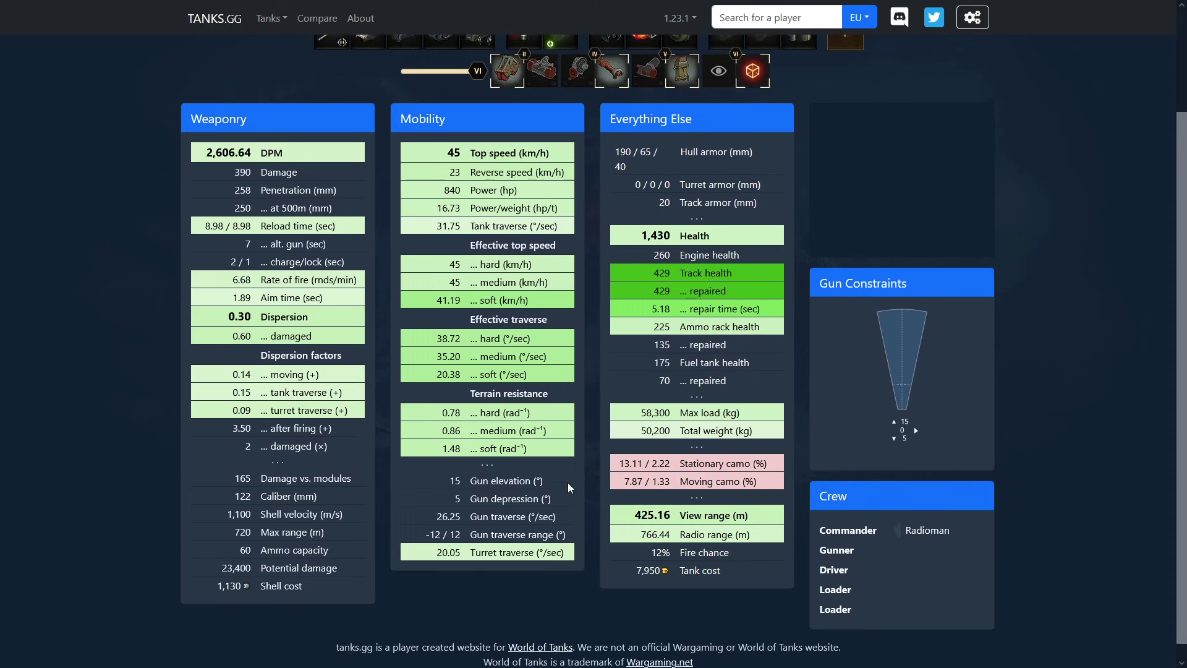
{"action": "scroll", "coordinate": [568, 482], "scroll_direction": "up", "scroll_amount": 3}
{"action": "scroll", "coordinate": [567, 482], "scroll_direction": "down", "scroll_amount": 1}
{"action": "scroll", "coordinate": [674, 215], "scroll_direction": "up", "scroll_amount": 3}
{"action": "left_click", "coordinate": [682, 181]}
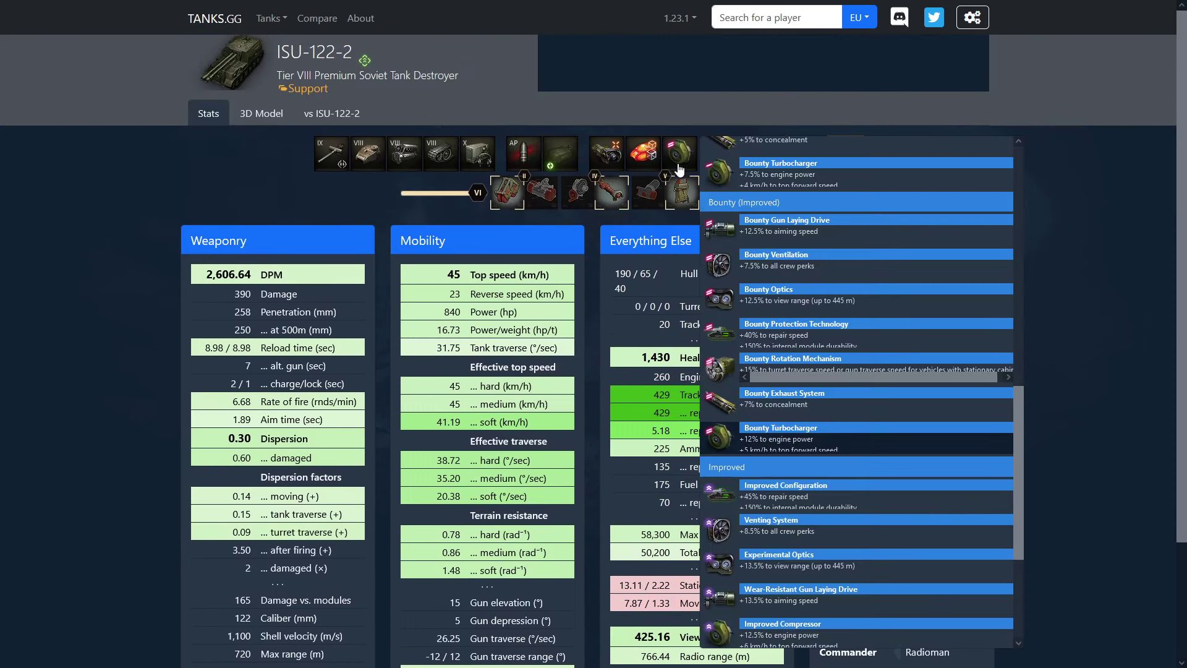
{"action": "left_click", "coordinate": [754, 265]}
{"action": "scroll", "coordinate": [579, 417], "scroll_direction": "down", "scroll_amount": 3}
{"action": "left_click_drag", "start_coordinate": [617, 519], "coordinate": [677, 521]}
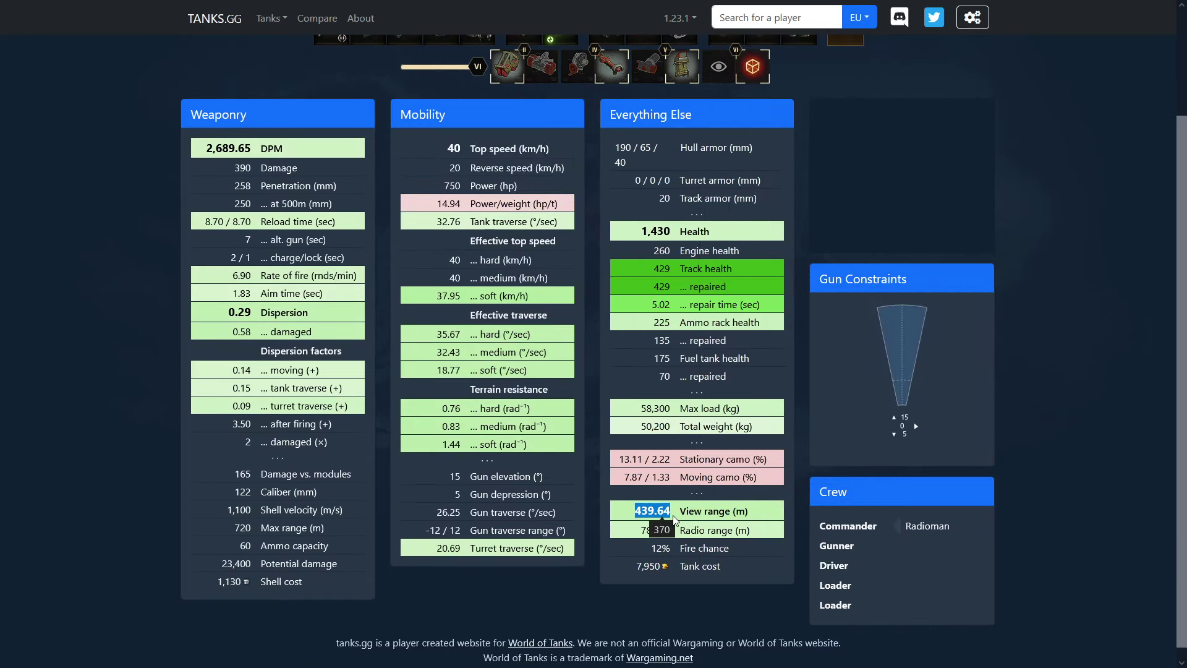
{"action": "left_click", "coordinate": [674, 519]}
{"action": "scroll", "coordinate": [661, 523], "scroll_direction": "up", "scroll_amount": 3}
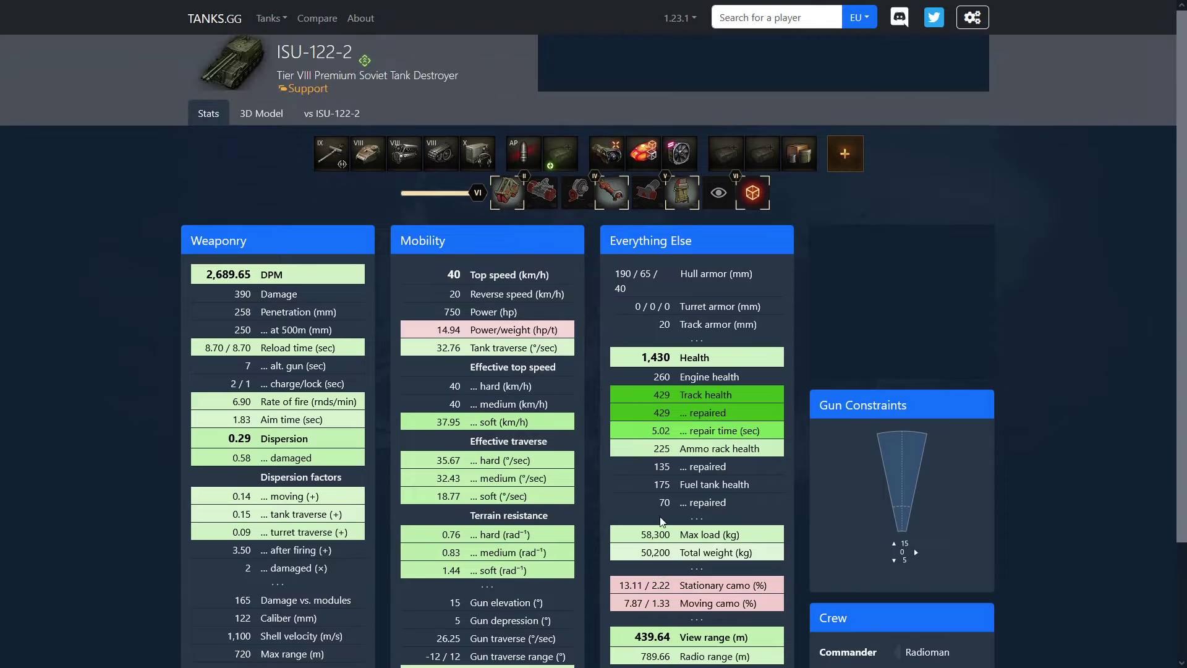
{"action": "mouse_move", "coordinate": [660, 413]}
{"action": "scroll", "coordinate": [637, 398], "scroll_direction": "down", "scroll_amount": 3}
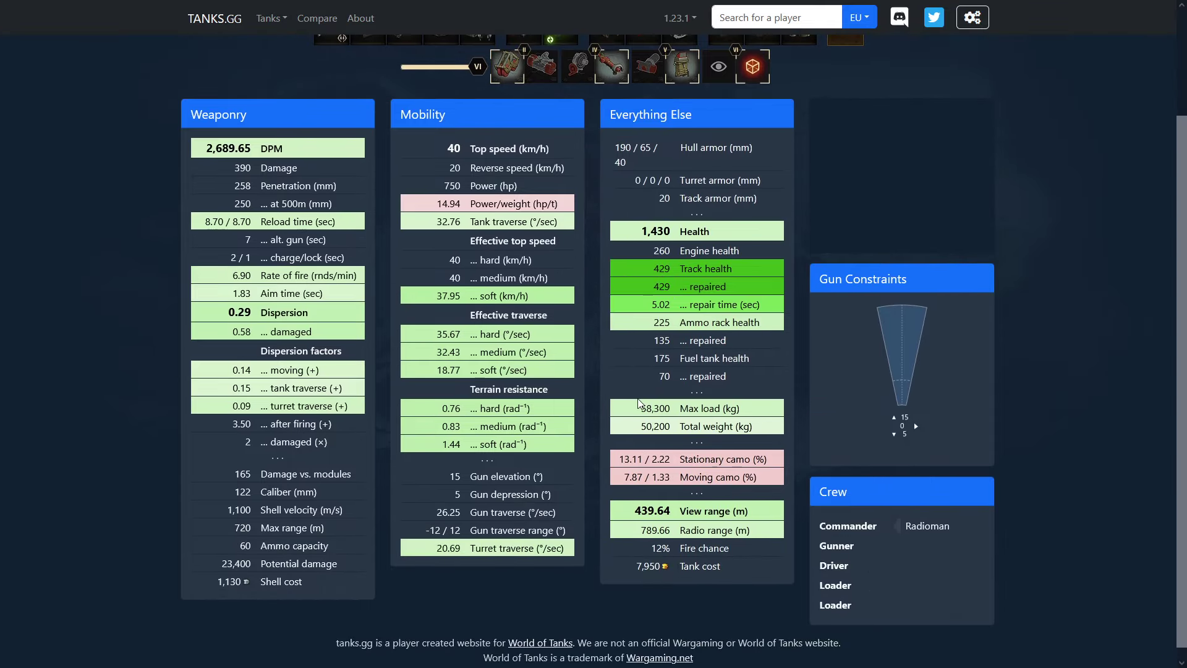
{"action": "scroll", "coordinate": [639, 398], "scroll_direction": "up", "scroll_amount": 2}
{"action": "scroll", "coordinate": [640, 393], "scroll_direction": "up", "scroll_amount": 2}
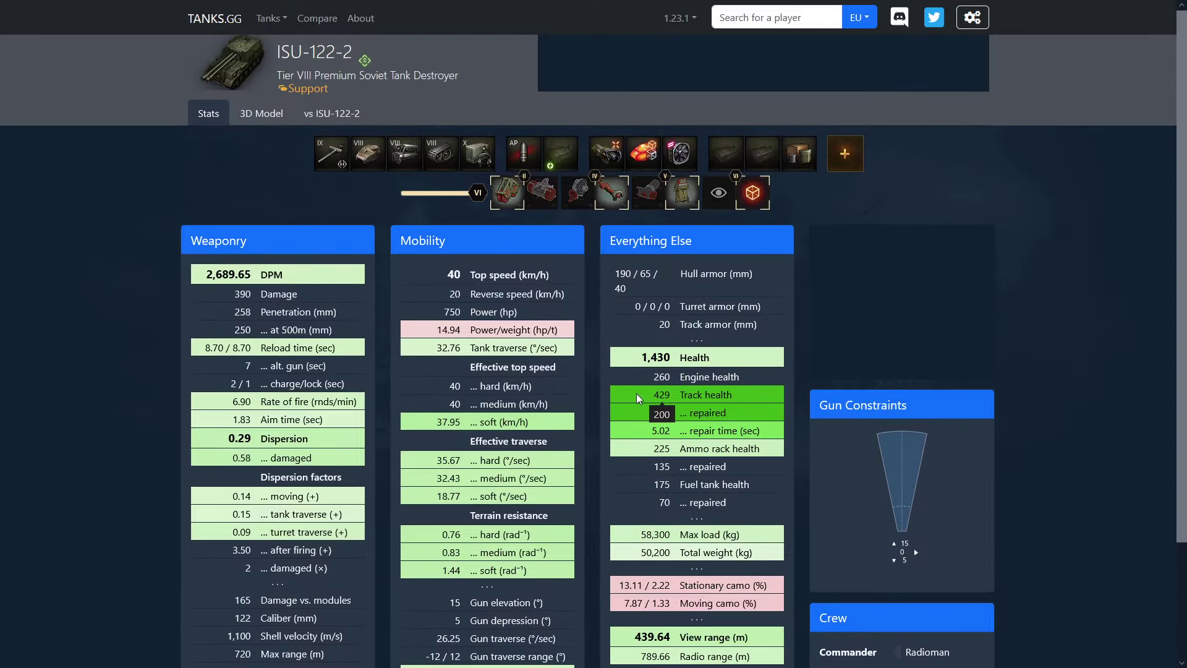
{"action": "scroll", "coordinate": [565, 385], "scroll_direction": "down", "scroll_amount": 2}
{"action": "scroll", "coordinate": [341, 560], "scroll_direction": "down", "scroll_amount": 2}
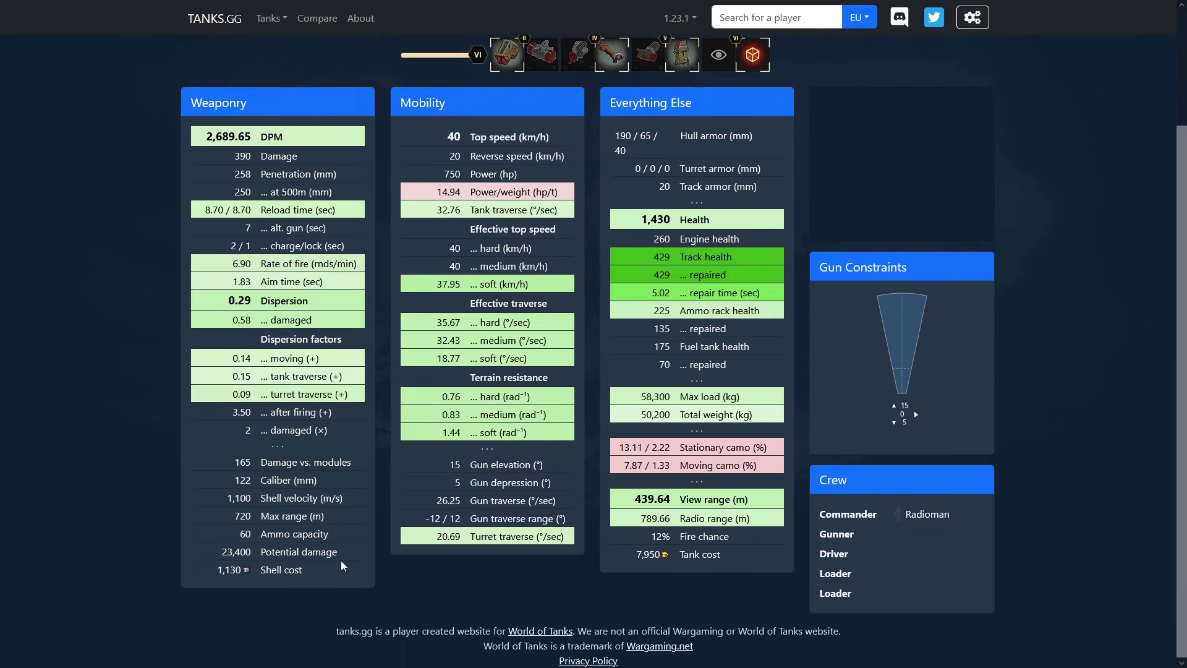
{"action": "scroll", "coordinate": [338, 557], "scroll_direction": "up", "scroll_amount": 4}
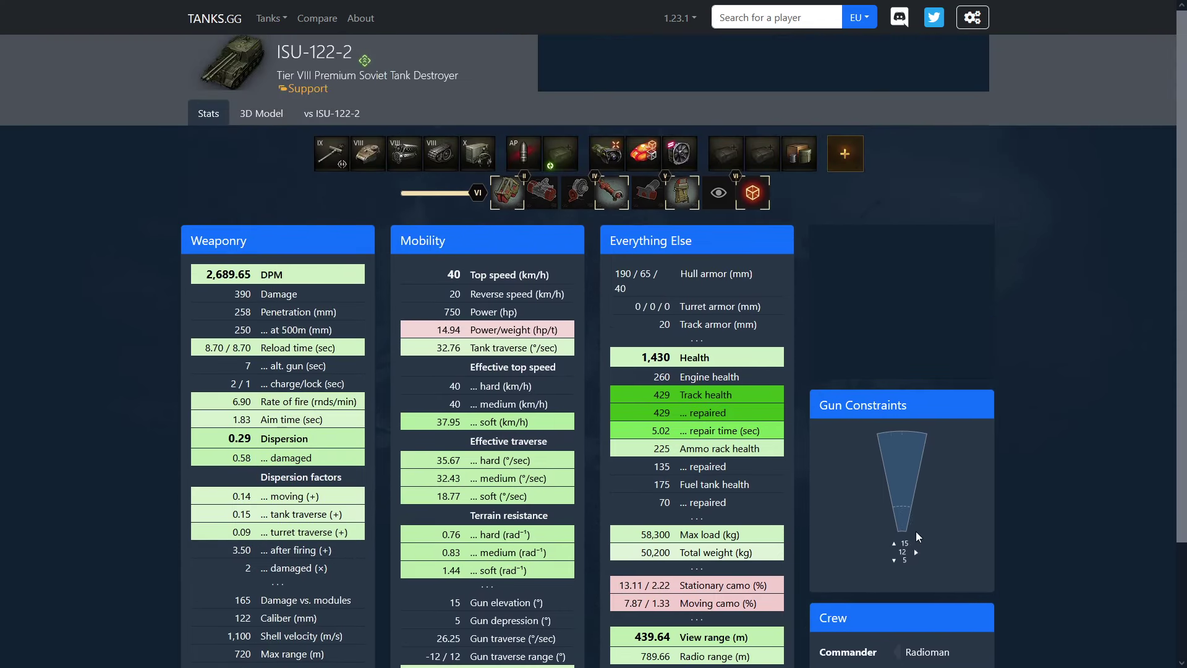
Step: Show the ISU-122-2 armour model in Live view, then traverse the guns and orbit it
{"action": "left_click", "coordinate": [262, 113]}
{"action": "left_click", "coordinate": [75, 143]}
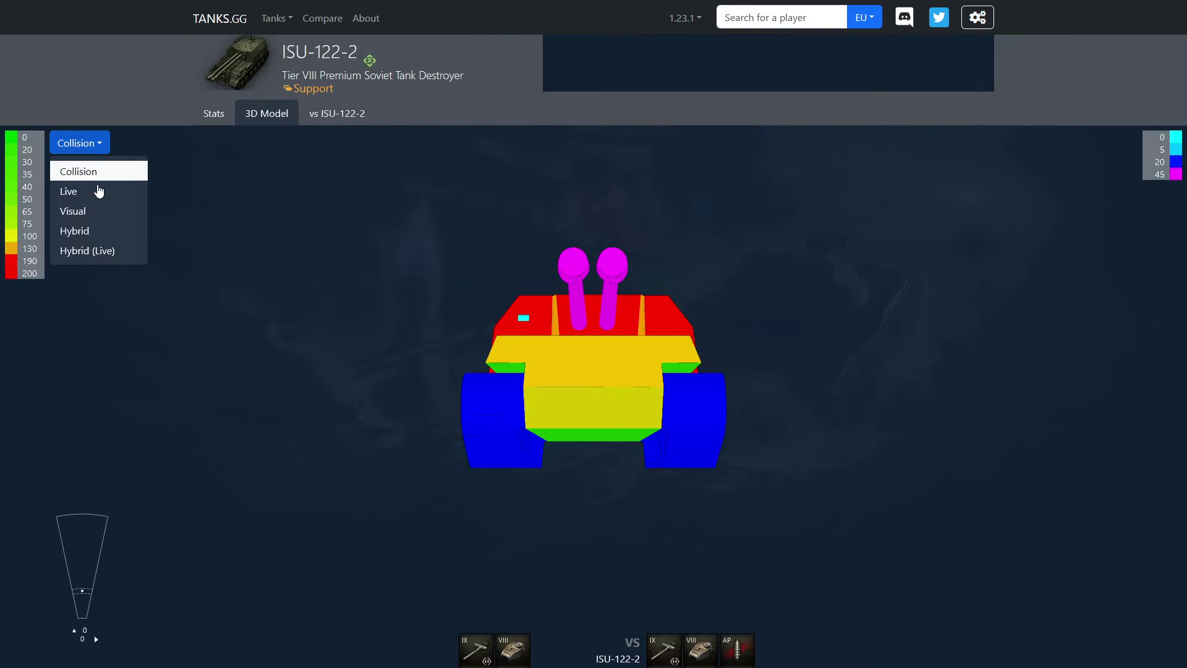
{"action": "left_click", "coordinate": [74, 195]}
{"action": "left_click_drag", "start_coordinate": [83, 592], "coordinate": [86, 642]}
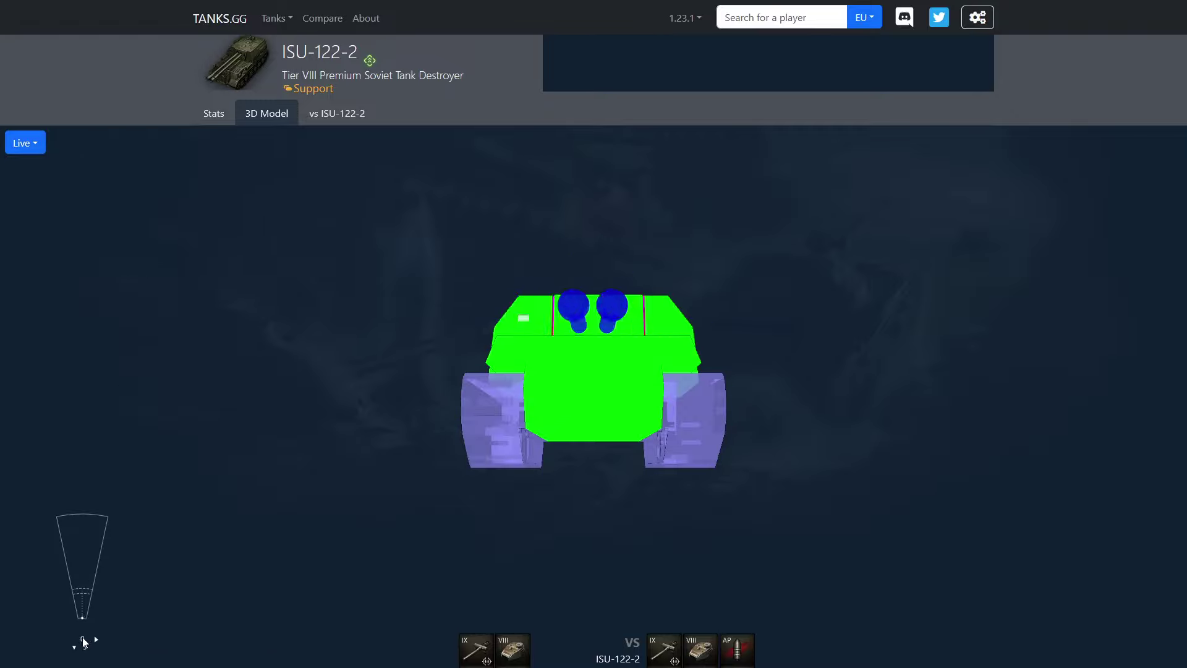
{"action": "mouse_move", "coordinate": [688, 374]}
{"action": "left_mouse_down"}
{"action": "mouse_move", "coordinate": [762, 383]}
{"action": "mouse_move", "coordinate": [707, 392]}
{"action": "mouse_move", "coordinate": [712, 380]}
{"action": "left_mouse_up"}
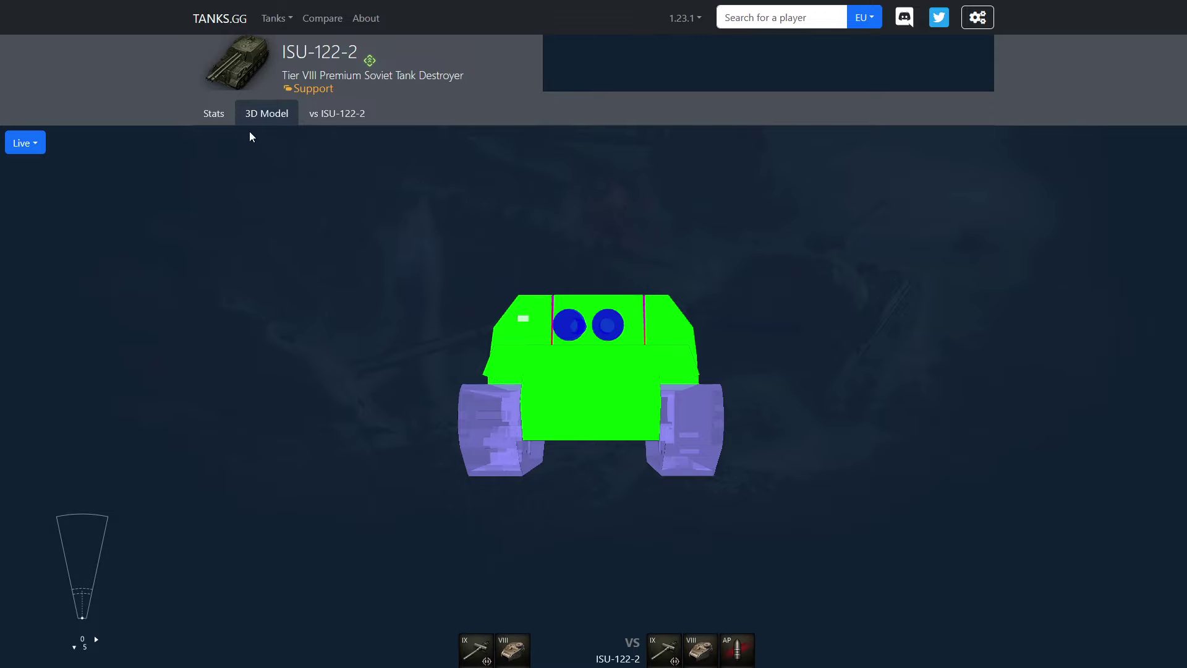
Step: Switch from the 3D model back to the Stats tables showing 2,689.65 DPM
{"action": "left_click", "coordinate": [214, 113]}
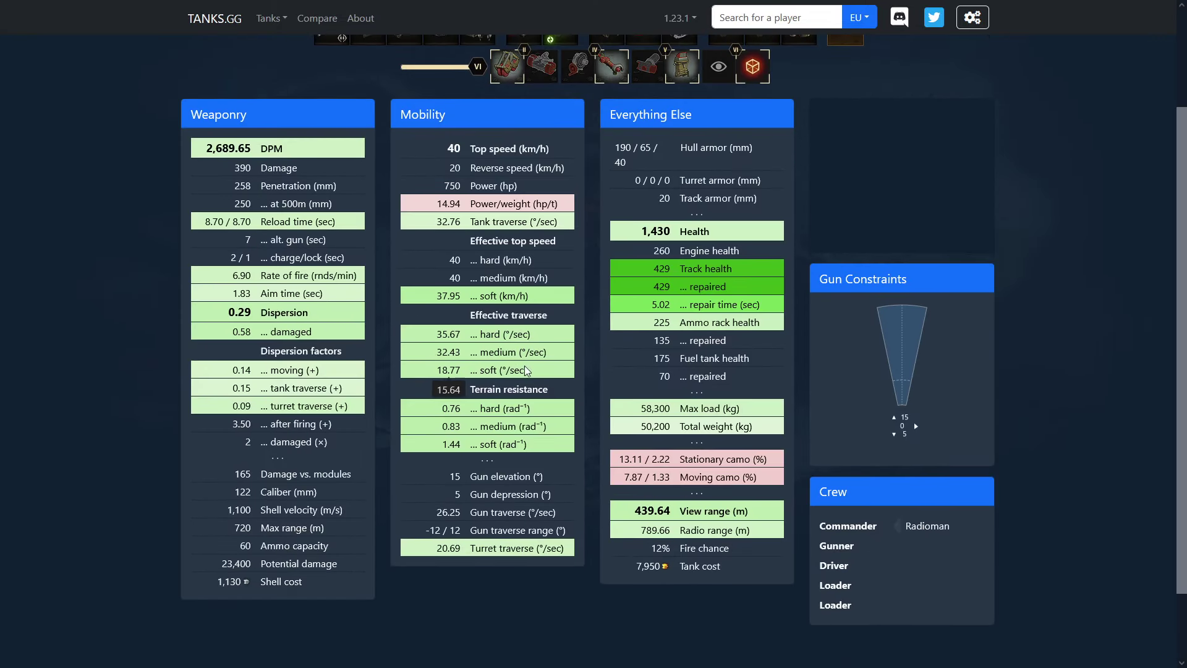
{"action": "scroll", "coordinate": [409, 440], "scroll_direction": "down", "scroll_amount": 1}
{"action": "scroll", "coordinate": [409, 439], "scroll_direction": "up", "scroll_amount": 1}
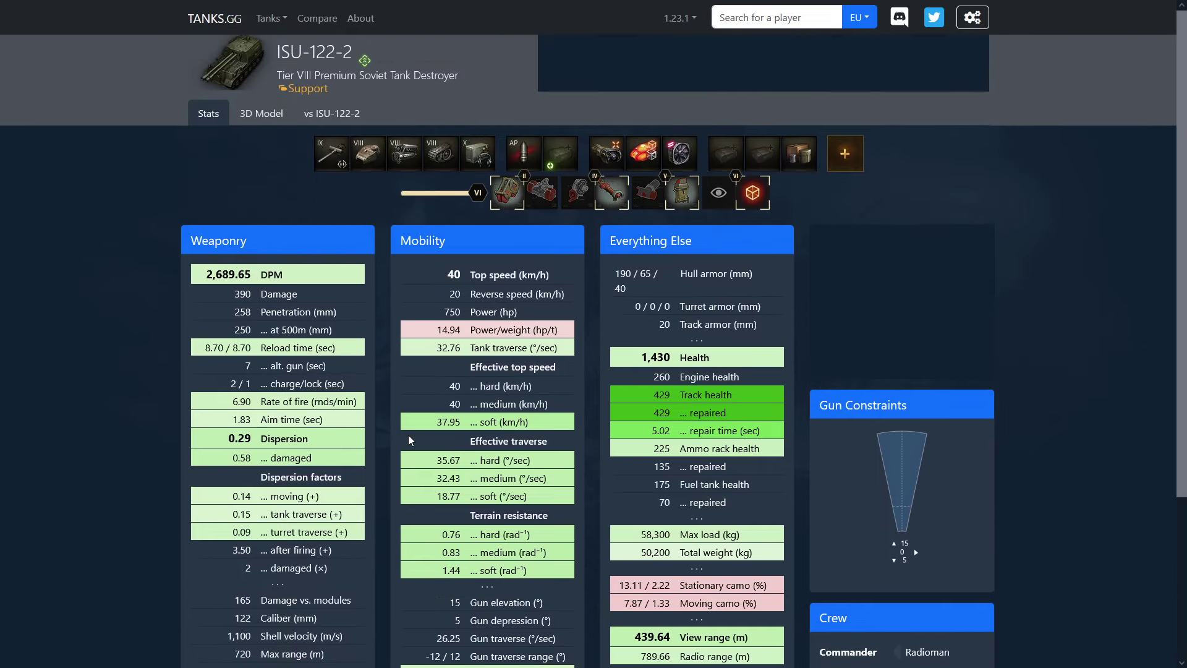
{"action": "left_click", "coordinate": [443, 618]}
{"action": "scroll", "coordinate": [401, 571], "scroll_direction": "down", "scroll_amount": 1}
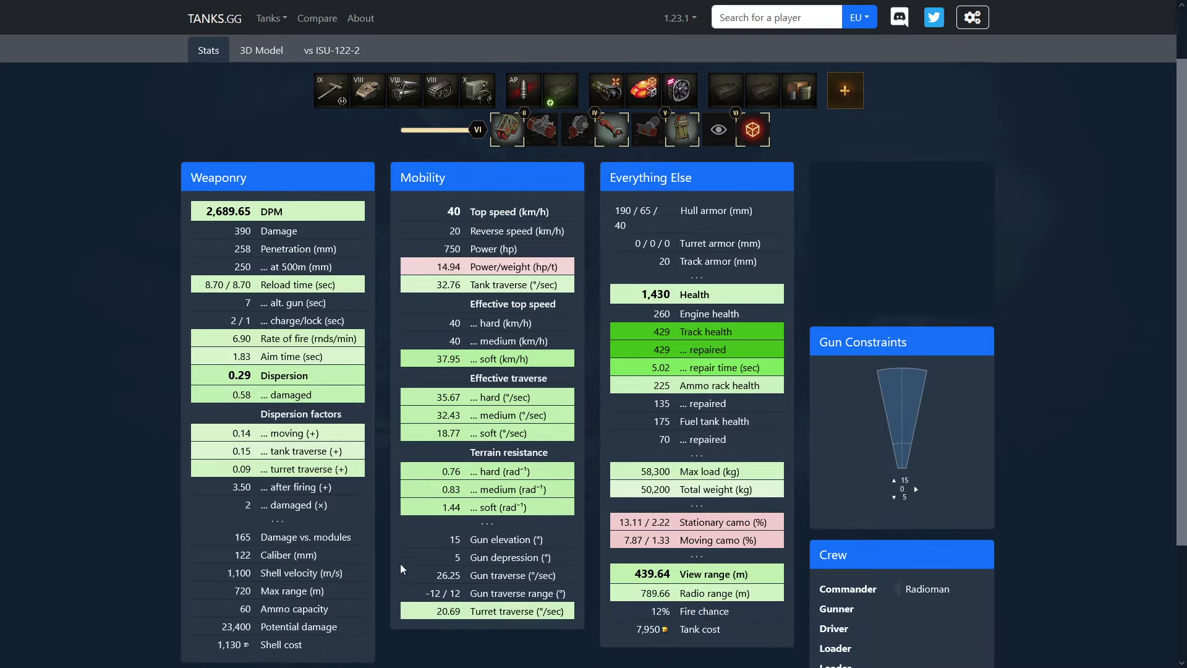
{"action": "scroll", "coordinate": [400, 564], "scroll_direction": "up", "scroll_amount": 1}
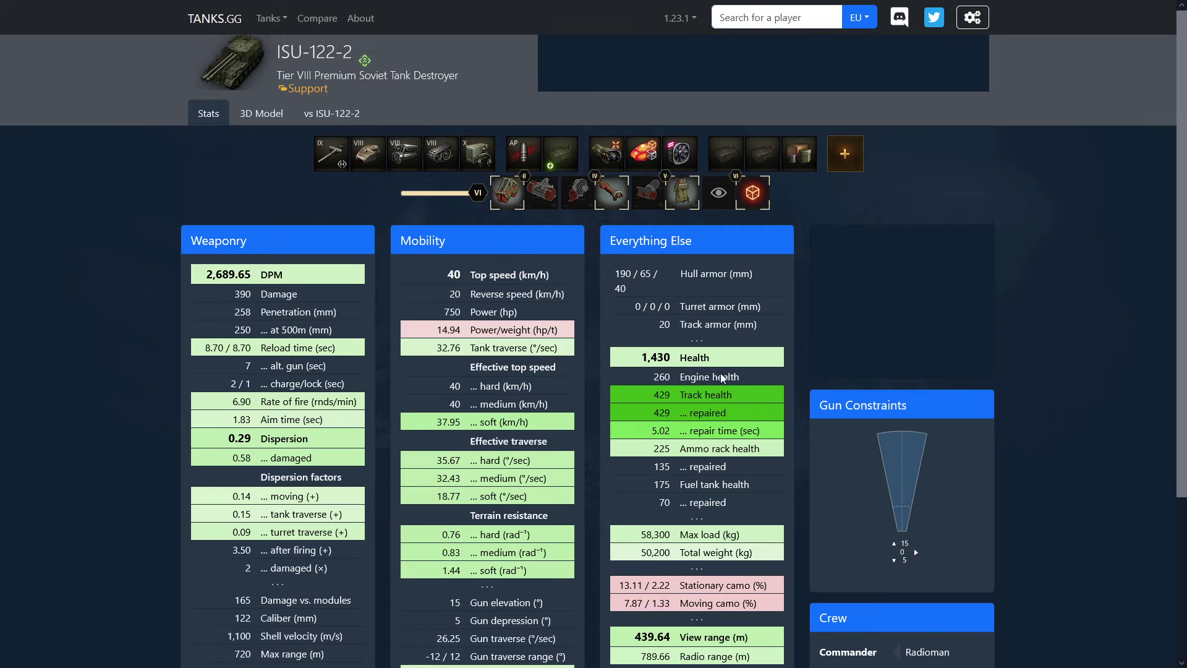
{"action": "scroll", "coordinate": [492, 411], "scroll_direction": "down", "scroll_amount": 1}
{"action": "scroll", "coordinate": [491, 410], "scroll_direction": "down", "scroll_amount": 1}
{"action": "scroll", "coordinate": [491, 410], "scroll_direction": "up", "scroll_amount": 2}
{"action": "left_click", "coordinate": [262, 113]}
{"action": "mouse_move", "coordinate": [461, 355]}
{"action": "left_mouse_down"}
{"action": "mouse_move", "coordinate": [616, 448]}
{"action": "mouse_move", "coordinate": [575, 445]}
{"action": "left_mouse_up"}
{"action": "left_click_drag", "start_coordinate": [104, 610], "coordinate": [82, 619]}
{"action": "mouse_move", "coordinate": [619, 499]}
{"action": "left_mouse_down"}
{"action": "mouse_move", "coordinate": [845, 504]}
{"action": "mouse_move", "coordinate": [456, 489]}
{"action": "mouse_move", "coordinate": [621, 498]}
{"action": "left_mouse_up"}
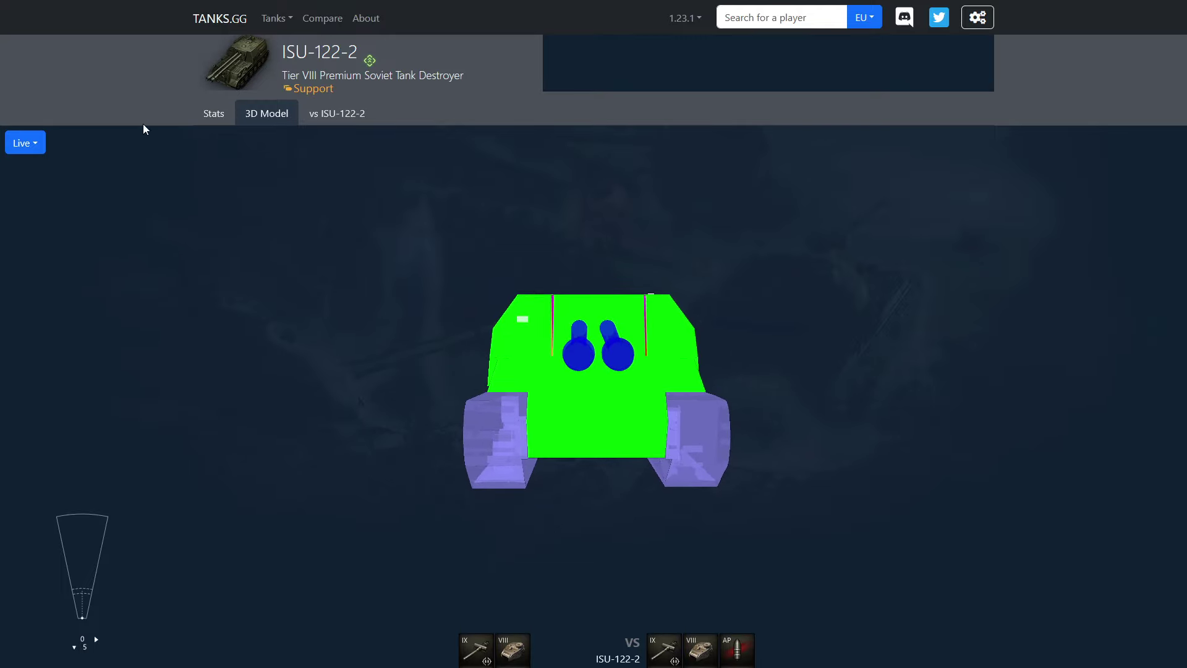
{"action": "left_click", "coordinate": [214, 114]}
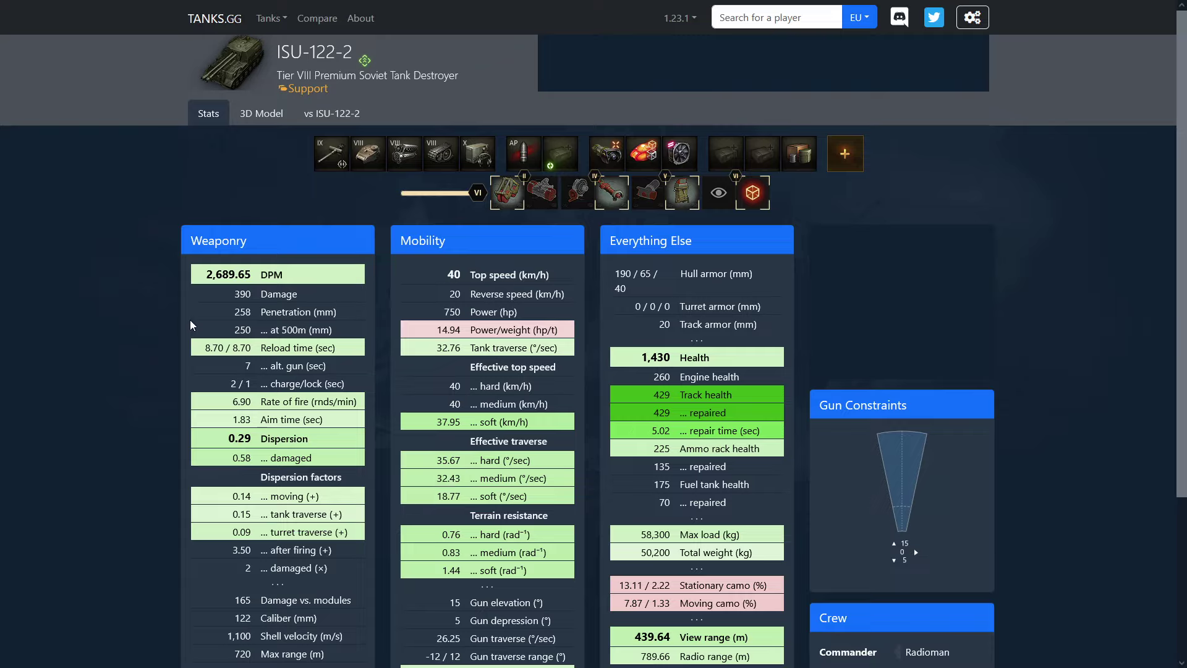
{"action": "scroll", "coordinate": [211, 311], "scroll_direction": "down", "scroll_amount": 3}
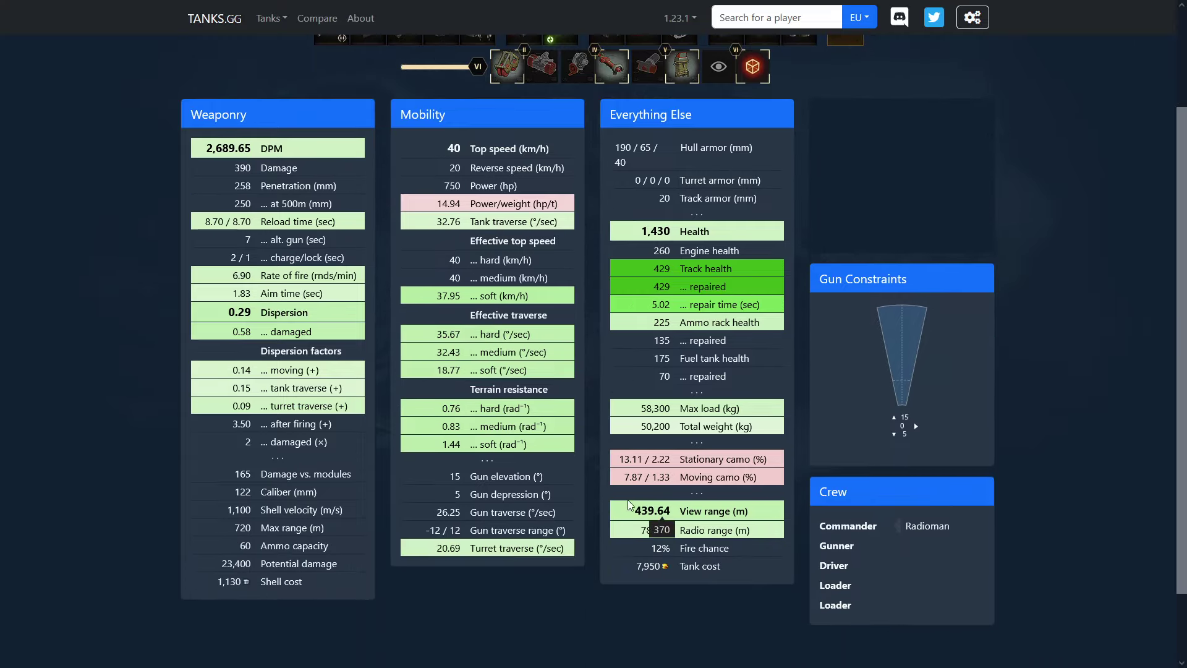
{"action": "scroll", "coordinate": [690, 471], "scroll_direction": "up", "scroll_amount": 3}
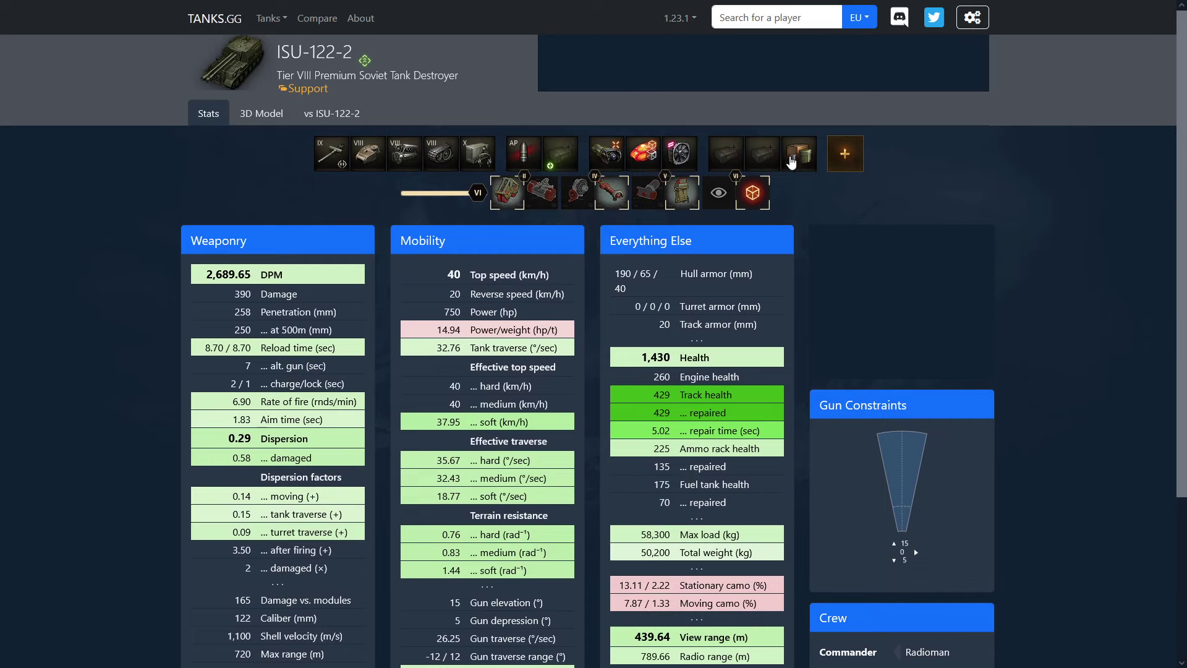
Step: Add the camouflage bonus, raising stationary camo to 30.19 and moving camo to 19.72
{"action": "left_click", "coordinate": [846, 164]}
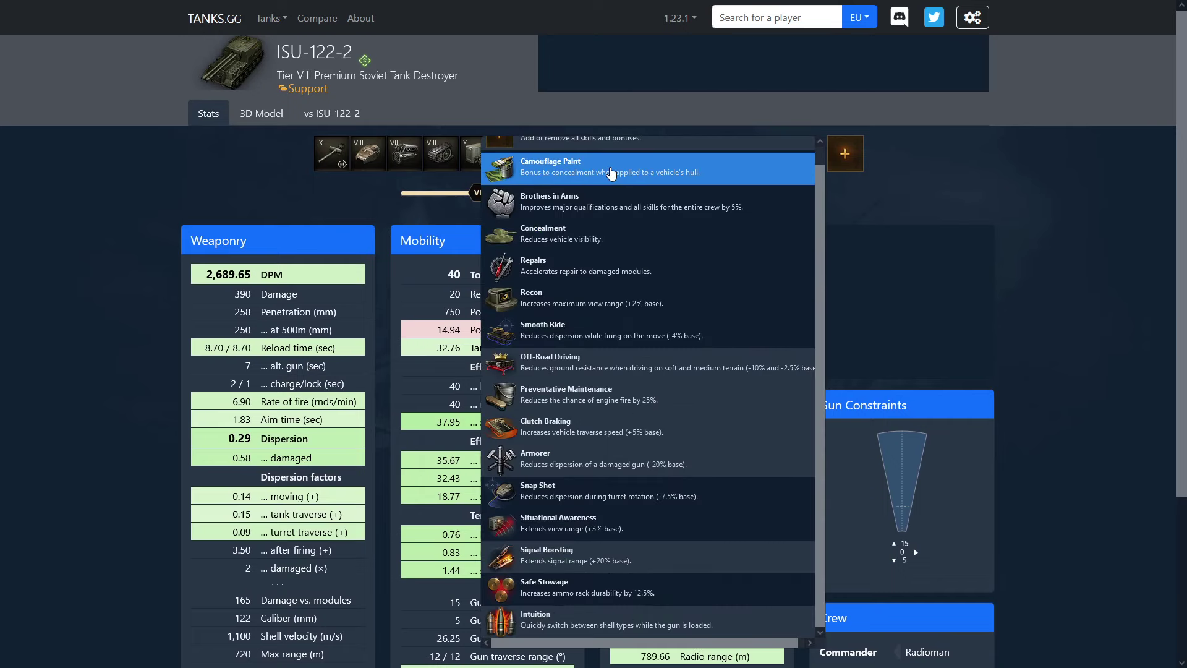
{"action": "left_click", "coordinate": [404, 411]}
{"action": "scroll", "coordinate": [594, 371], "scroll_direction": "down", "scroll_amount": 3}
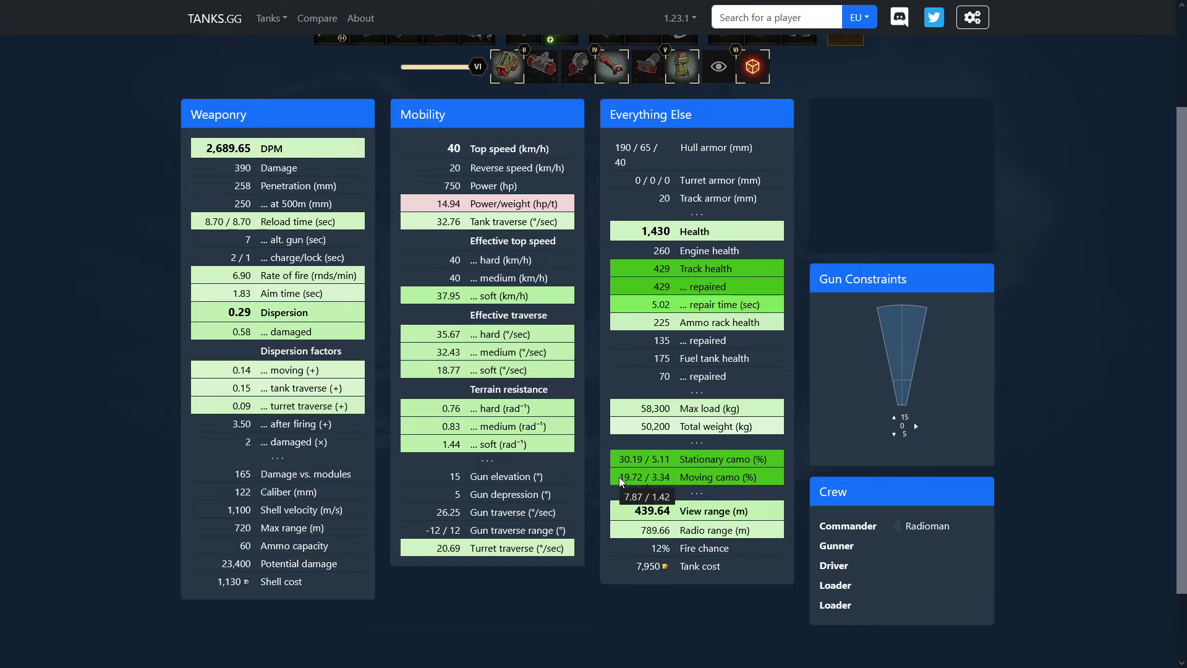
{"action": "scroll", "coordinate": [646, 478], "scroll_direction": "up", "scroll_amount": 3}
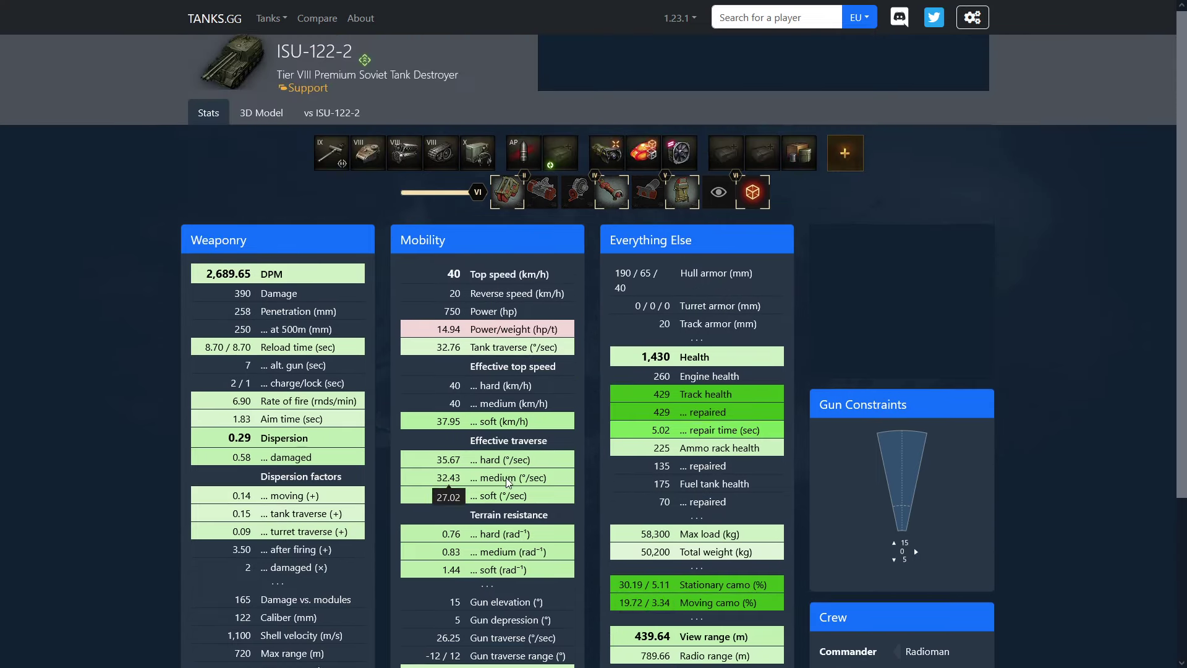
{"action": "scroll", "coordinate": [506, 478], "scroll_direction": "down", "scroll_amount": 3}
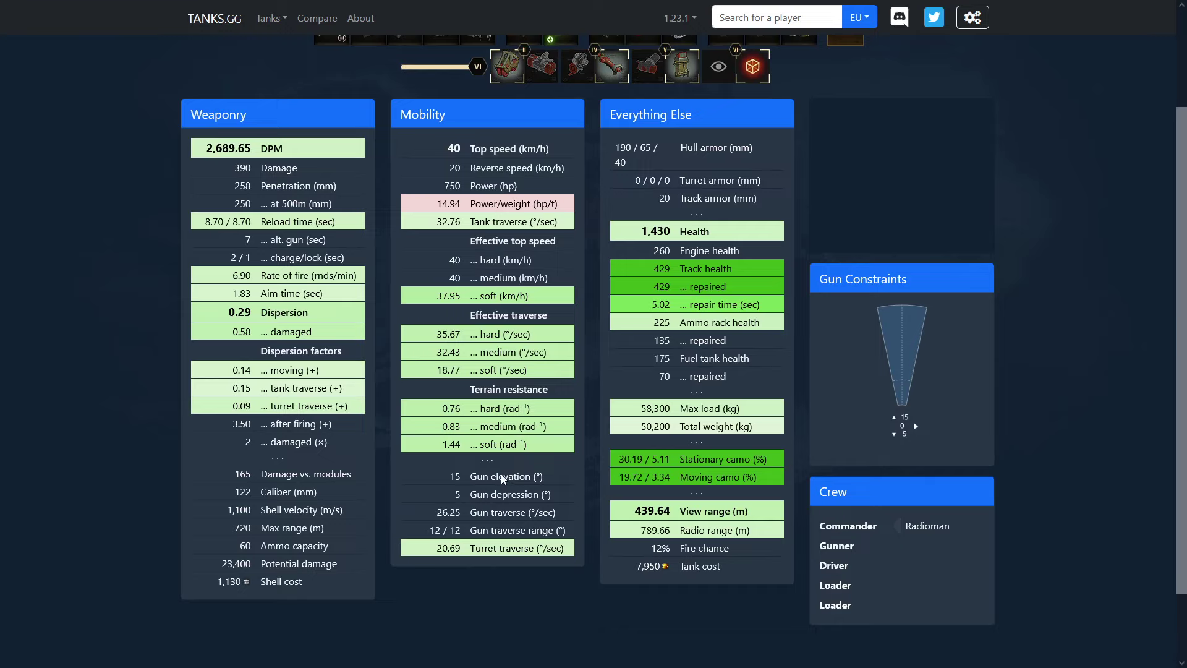
{"action": "scroll", "coordinate": [505, 477], "scroll_direction": "up", "scroll_amount": 3}
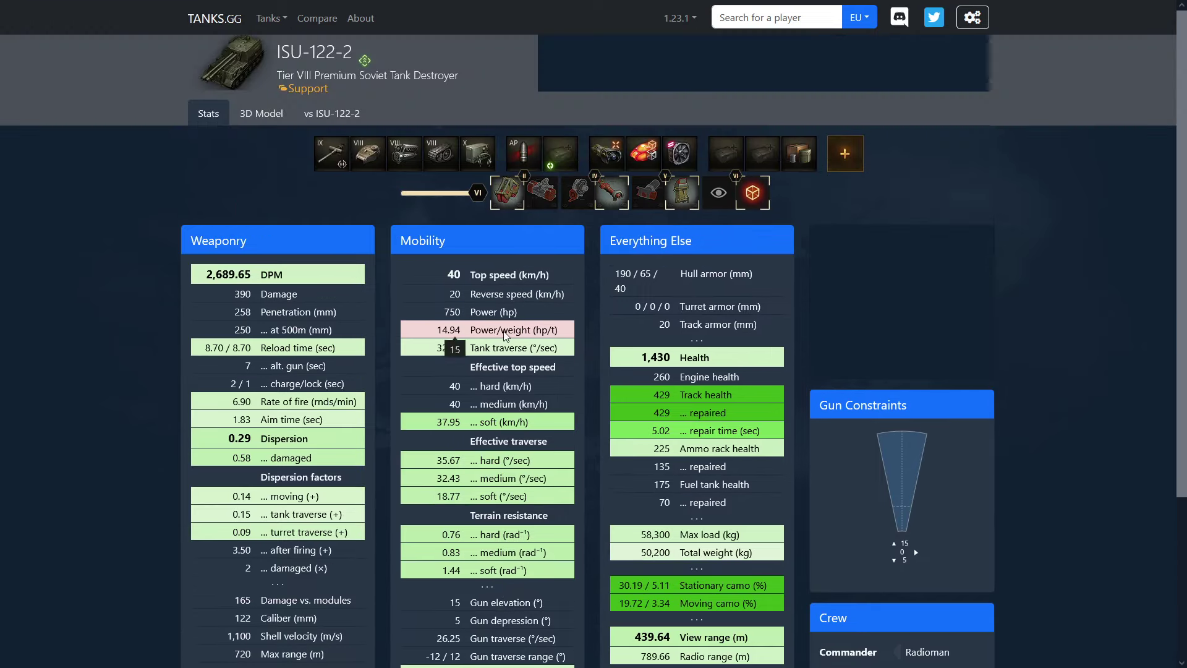